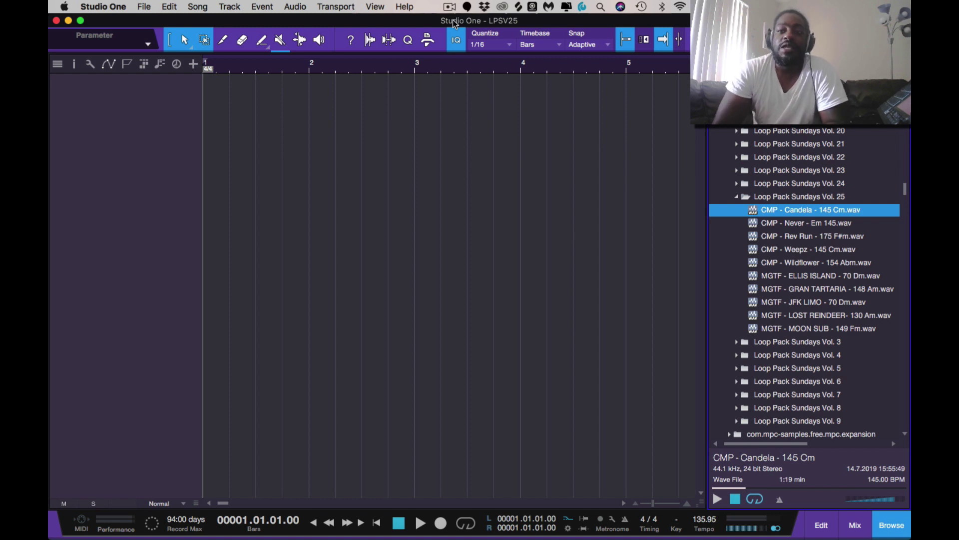
Step: Preview the loops CMP - Candela - 145 Cm.wav and CMP - Never - Em 145.wav from the Loop Pack Sundays Vol. 25 folder
{"action": "key", "text": "Down"}
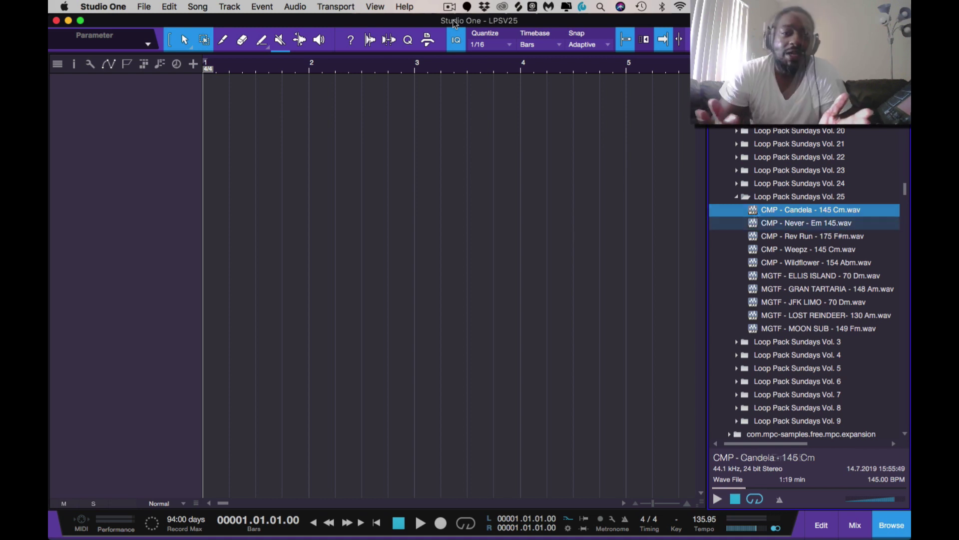
{"action": "left_click", "coordinate": [717, 499]}
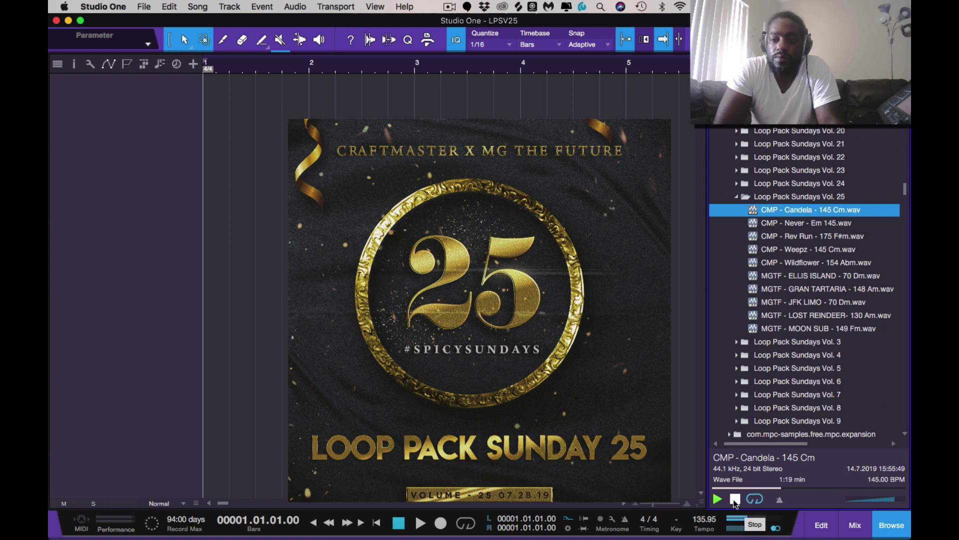
{"action": "left_click", "coordinate": [735, 499]}
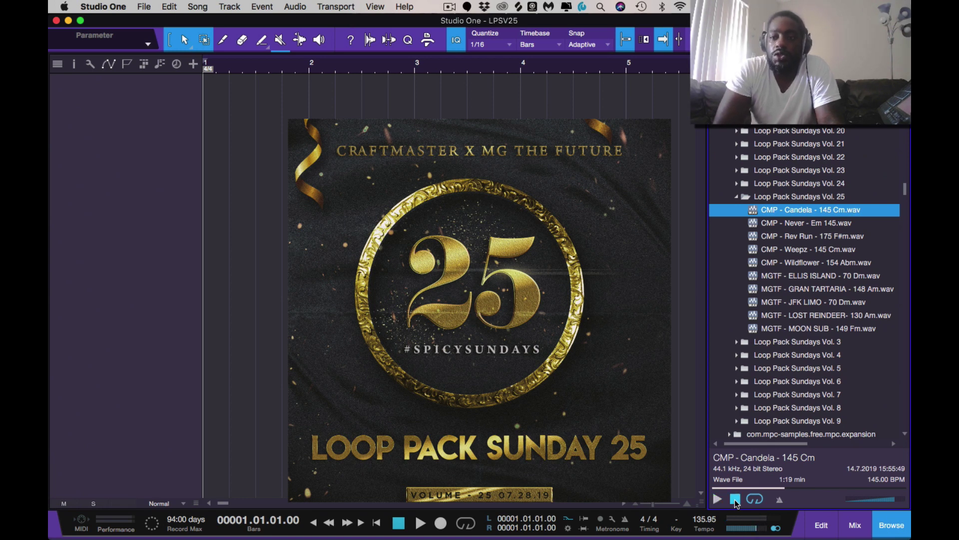
{"action": "key", "text": "Down"}
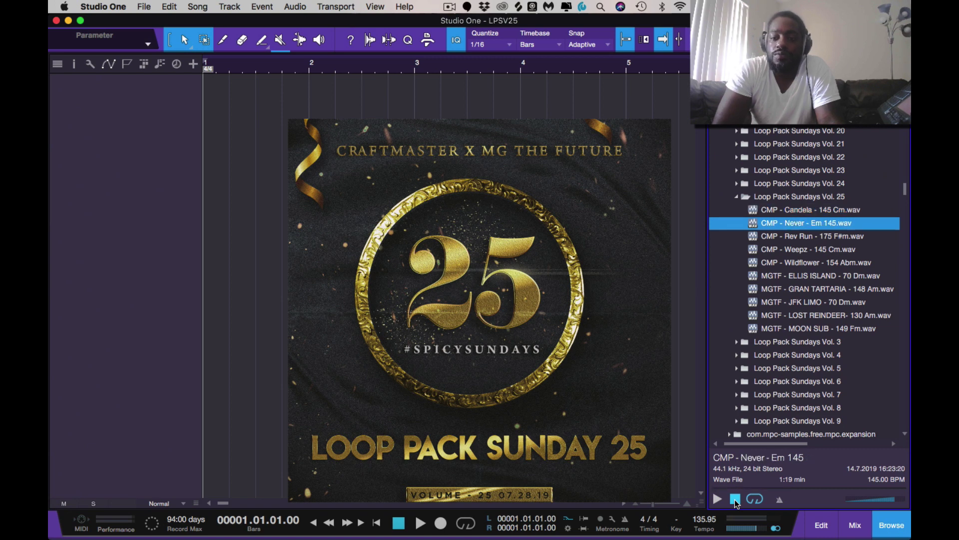
{"action": "left_click", "coordinate": [718, 499]}
{"action": "left_click", "coordinate": [717, 500]}
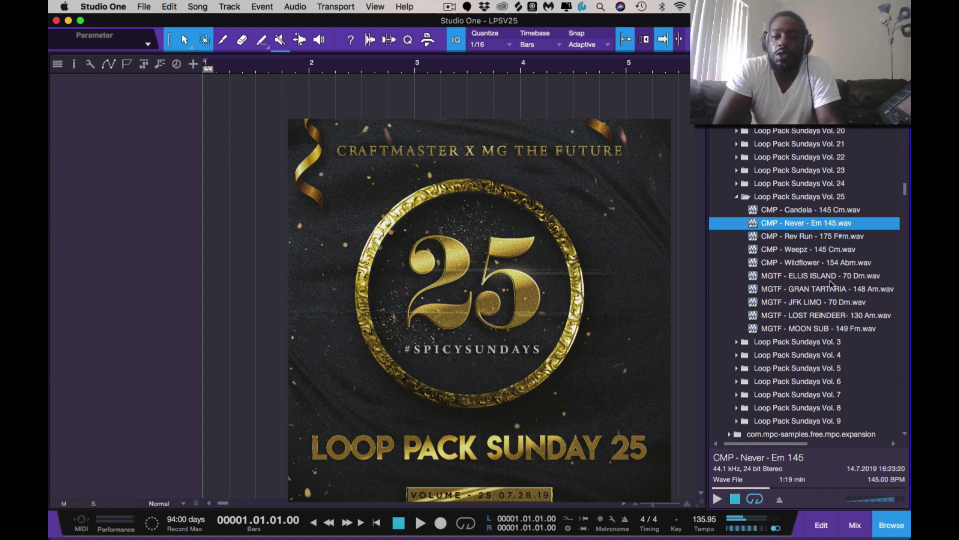
Step: Preview the remaining CMP loops in the Vol. 25 folder: Rev Run - 175 F#m, Weepz - 145 Cm and Wildflower - 154 Abm
{"action": "left_click", "coordinate": [757, 241]}
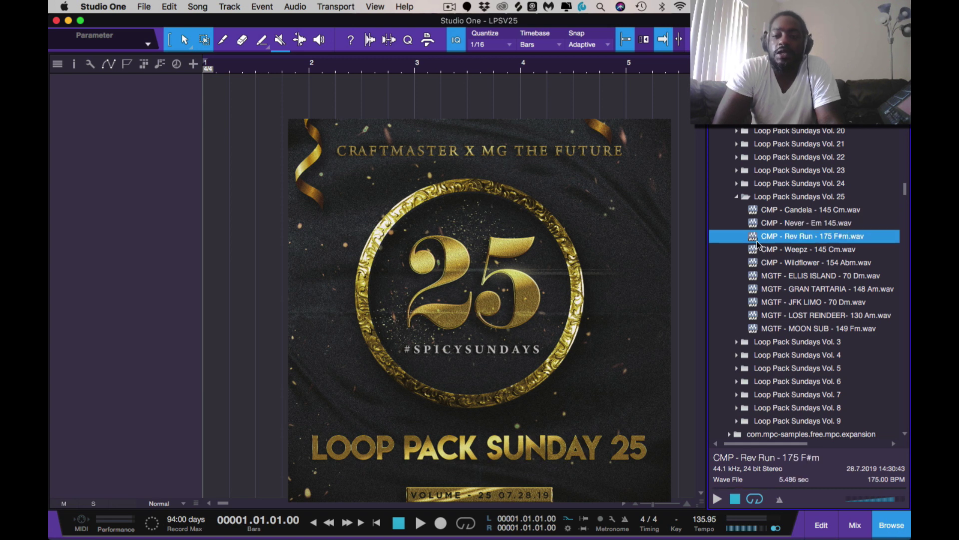
{"action": "left_click", "coordinate": [717, 499]}
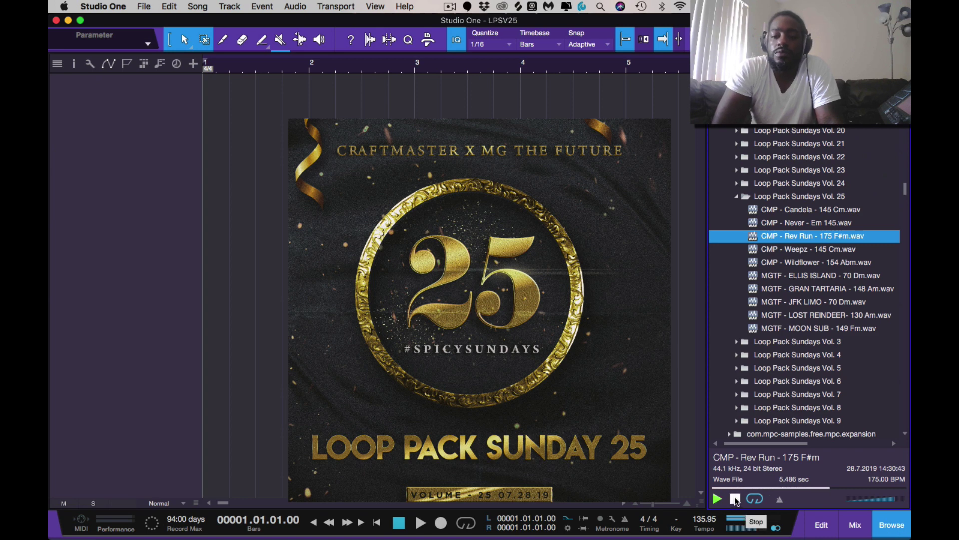
{"action": "left_click", "coordinate": [735, 500]}
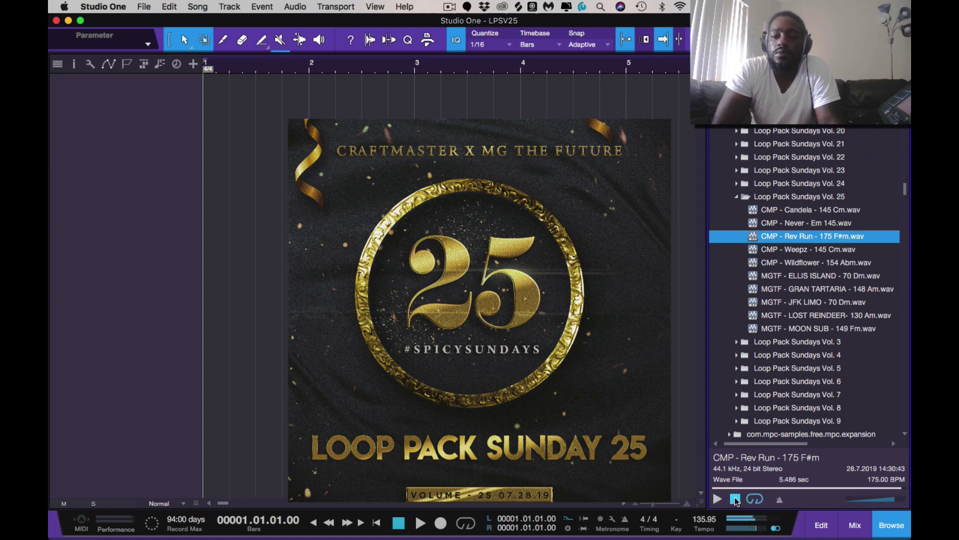
{"action": "left_click", "coordinate": [755, 250]}
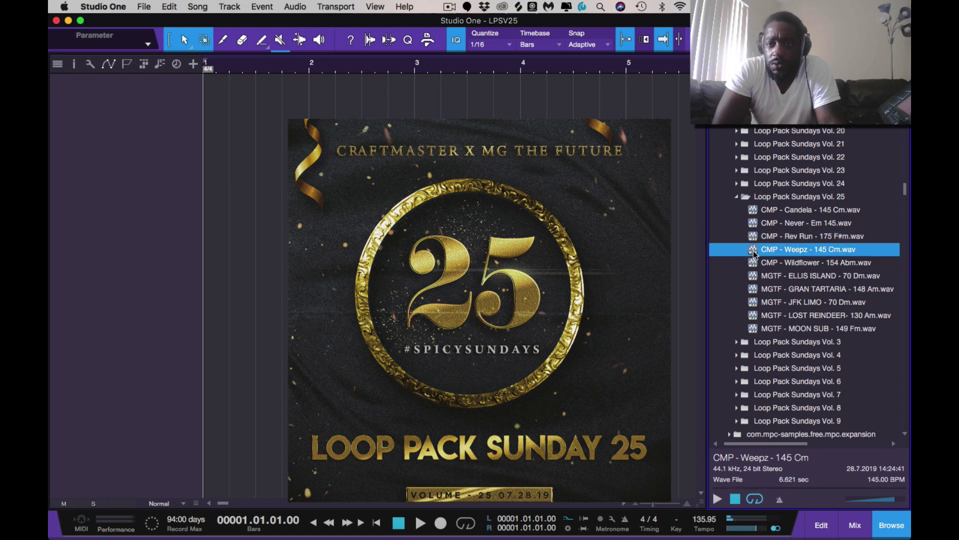
{"action": "left_click", "coordinate": [718, 499]}
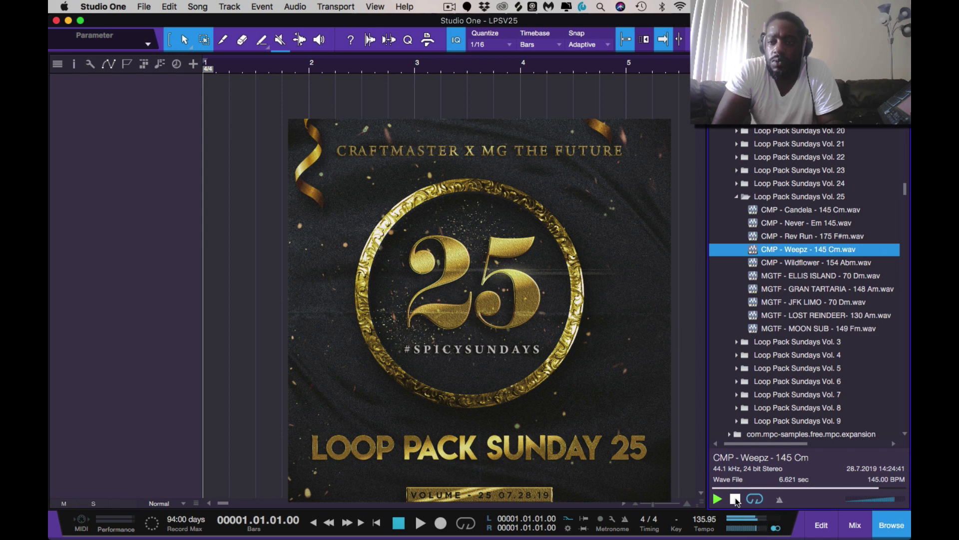
{"action": "key", "text": "Down"}
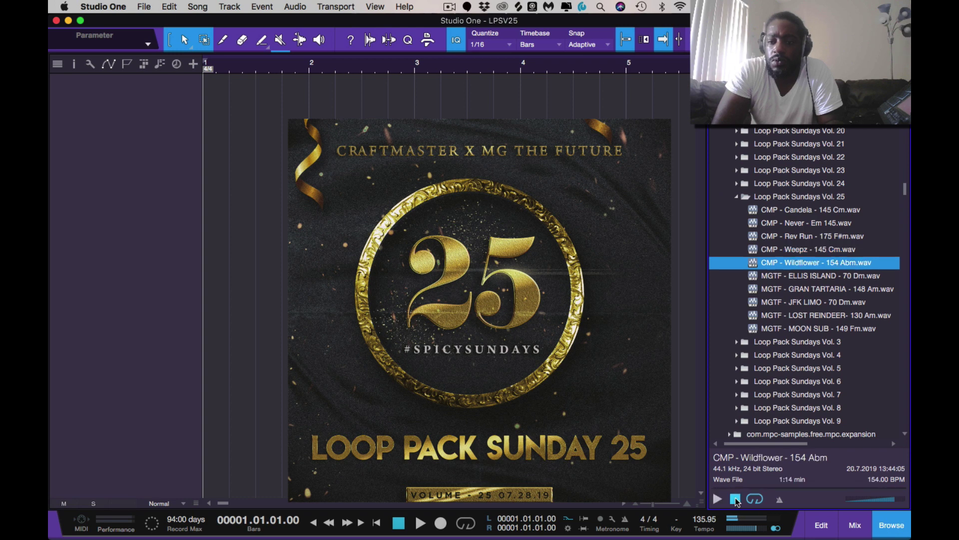
{"action": "left_click", "coordinate": [717, 499]}
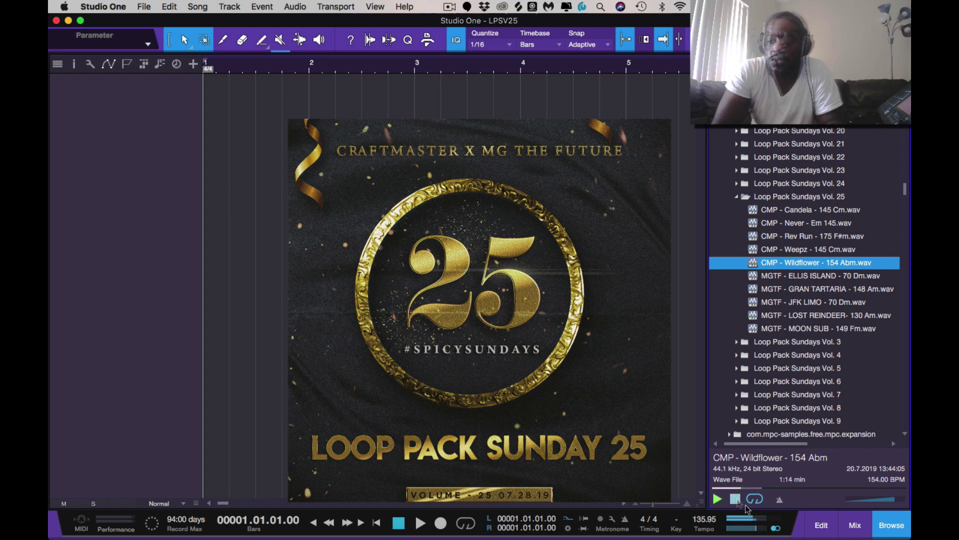
{"action": "left_click", "coordinate": [736, 499]}
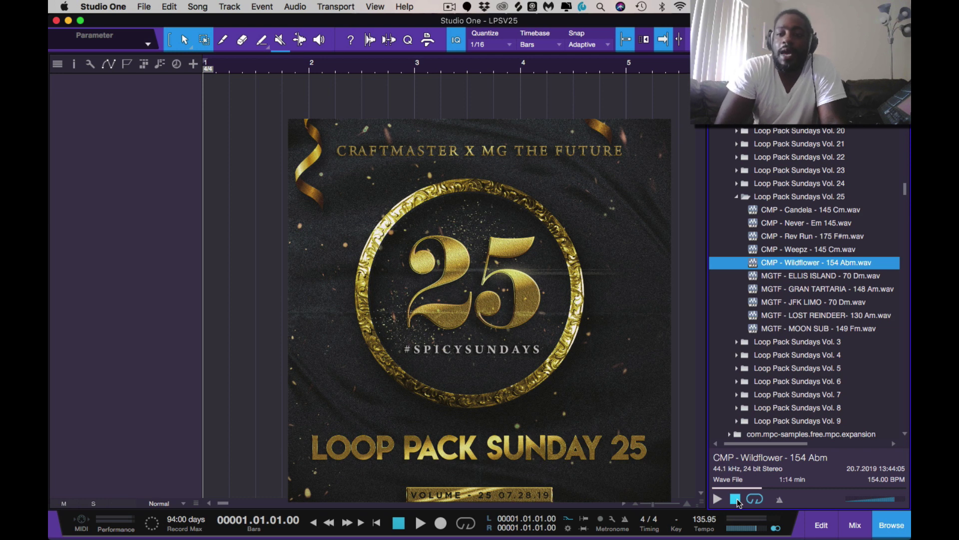
Step: Preview the five MGTF loops in order, from ELLIS ISLAND - 70 Dm through MOON SUB - 149 Fm, and stop the preview
{"action": "key", "text": "Down"}
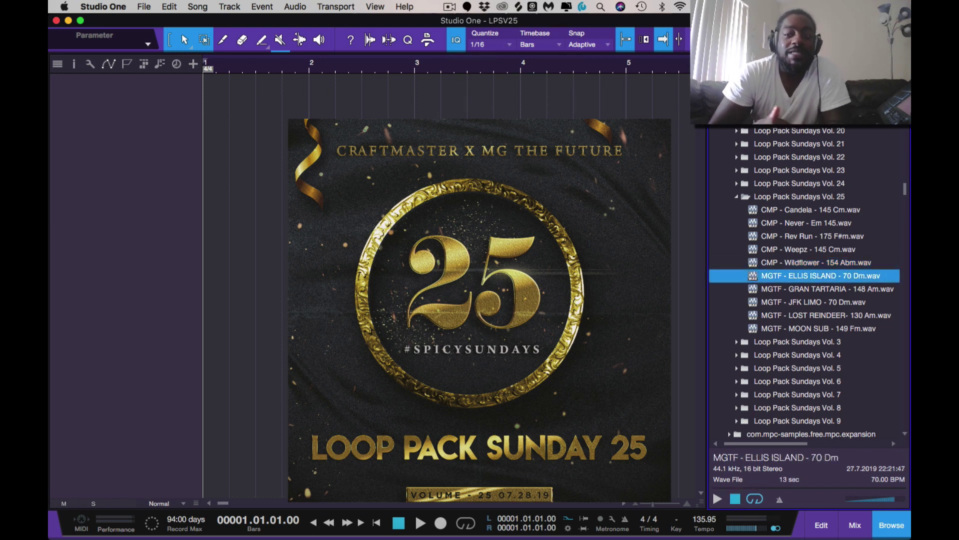
{"action": "left_click", "coordinate": [718, 499]}
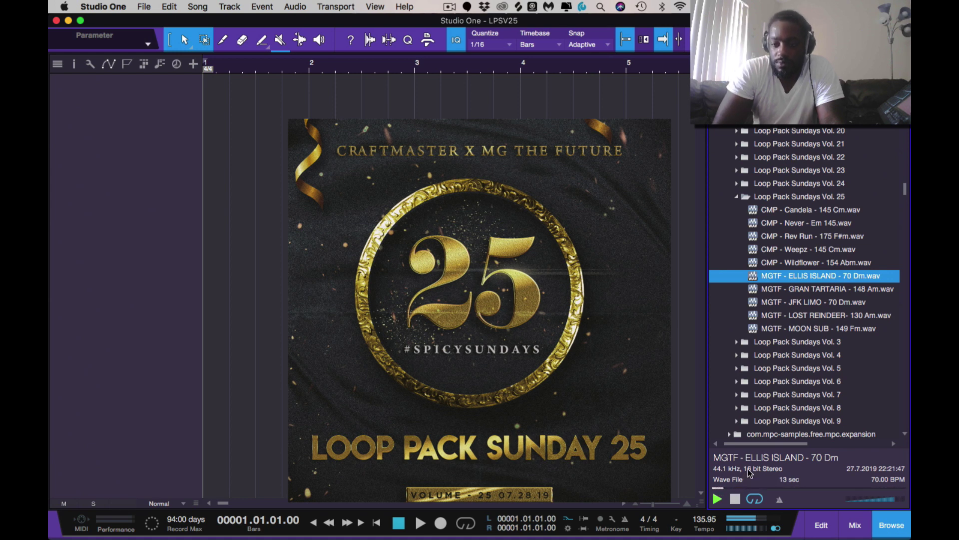
{"action": "key", "text": "Down"}
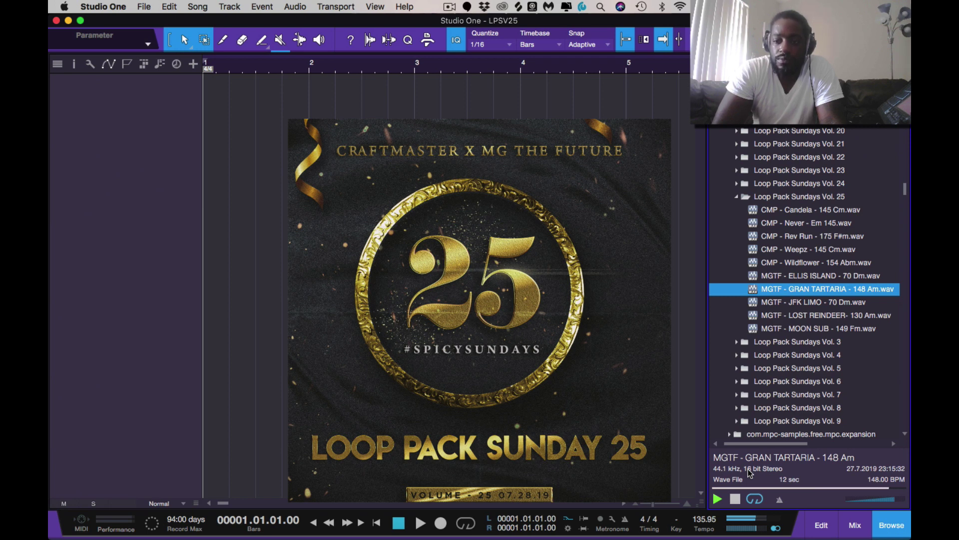
{"action": "key", "text": "Down"}
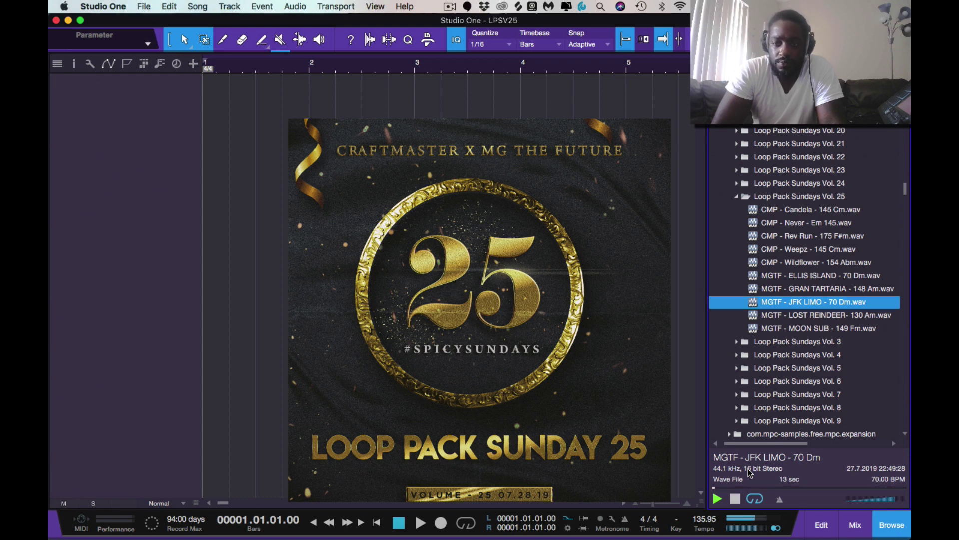
{"action": "key", "text": "Down"}
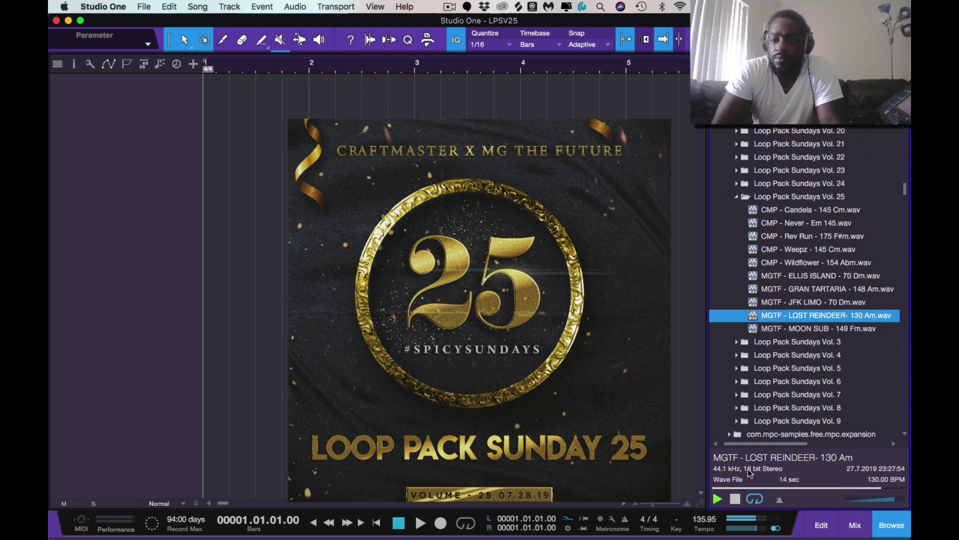
{"action": "key", "text": "Down"}
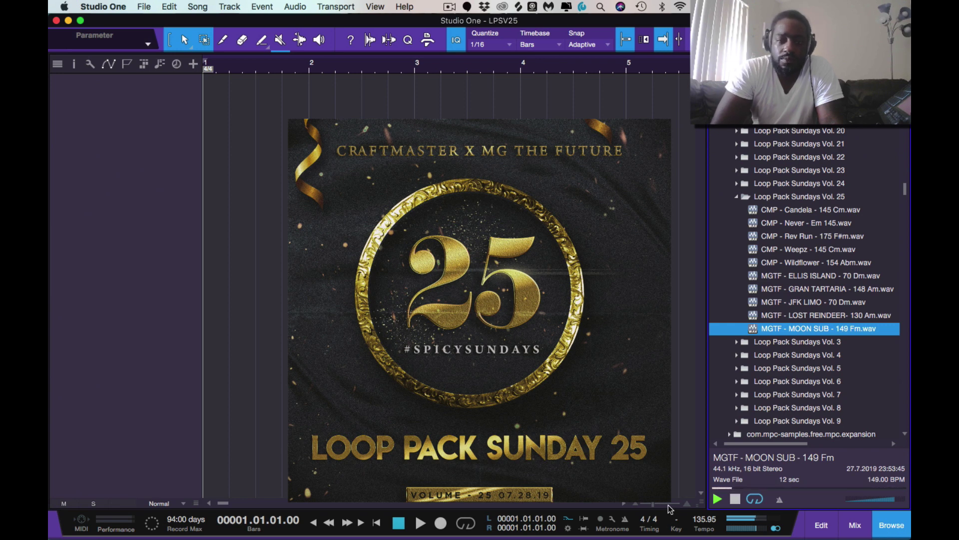
{"action": "left_click", "coordinate": [735, 499]}
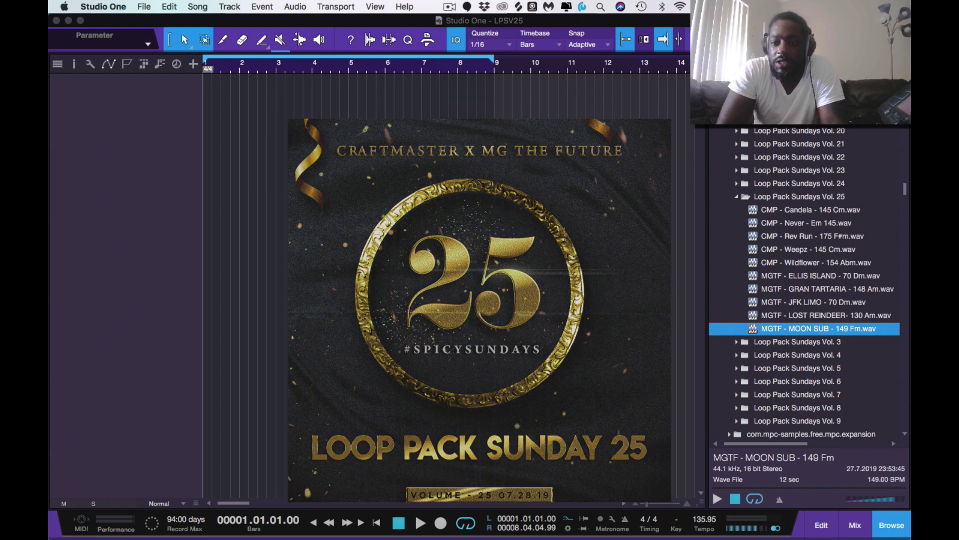
Step: Place CMP - Rev Run - 175 F#m.wav on a new track at bar 1 of the arrangement and play it back
{"action": "left_click", "coordinate": [754, 235]}
{"action": "left_click_drag", "start_coordinate": [755, 235], "coordinate": [224, 104]}
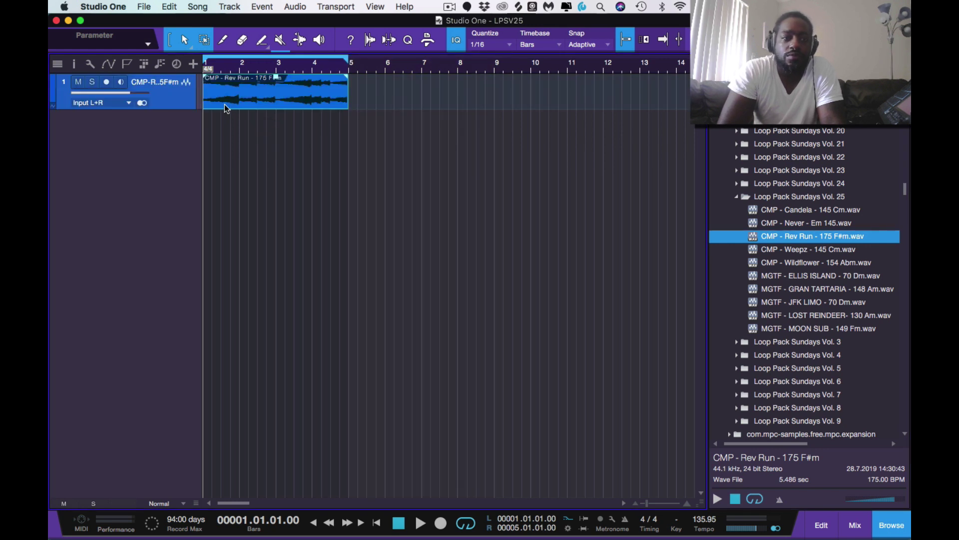
{"action": "key", "text": "space"}
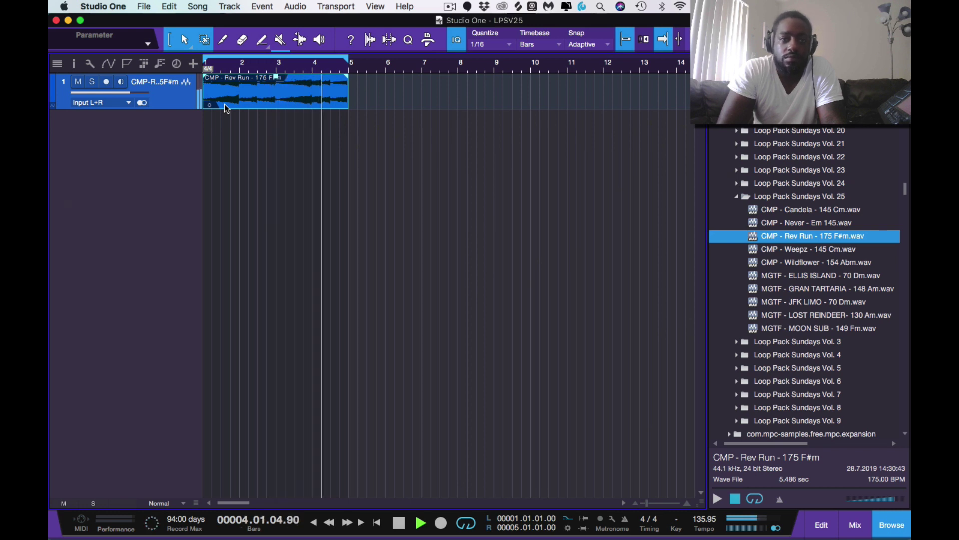
{"action": "key", "text": "space"}
Step: Add MGTF - MOON SUB - 149 Fm.wav on a second track at bar 1, hide the browser, and play both loops together
{"action": "left_click", "coordinate": [753, 328]}
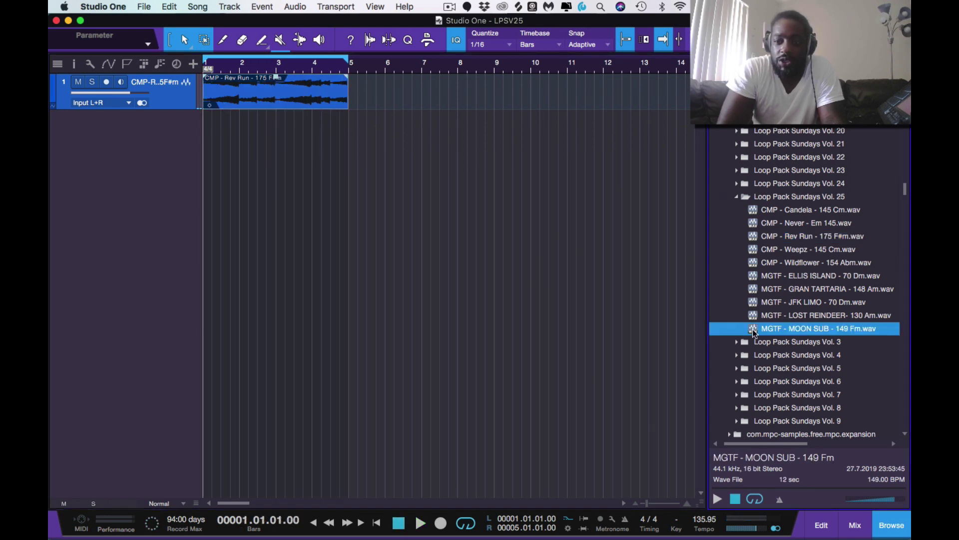
{"action": "left_click_drag", "start_coordinate": [752, 329], "coordinate": [220, 207]}
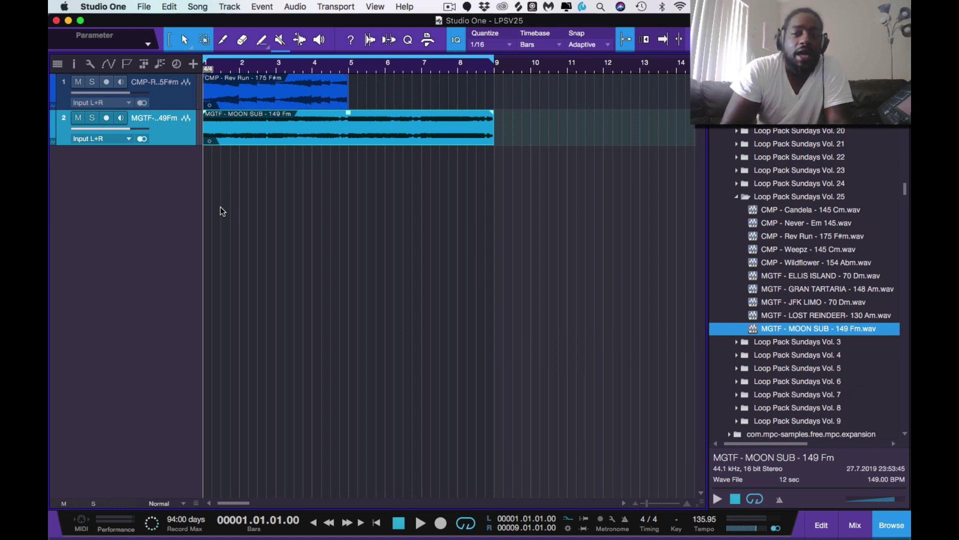
{"action": "left_click", "coordinate": [893, 525]}
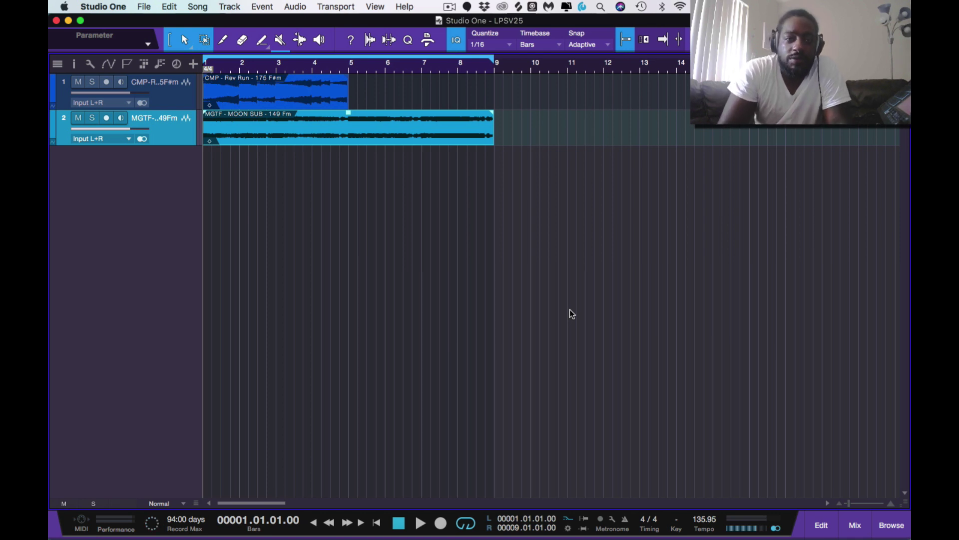
{"action": "key", "text": "space"}
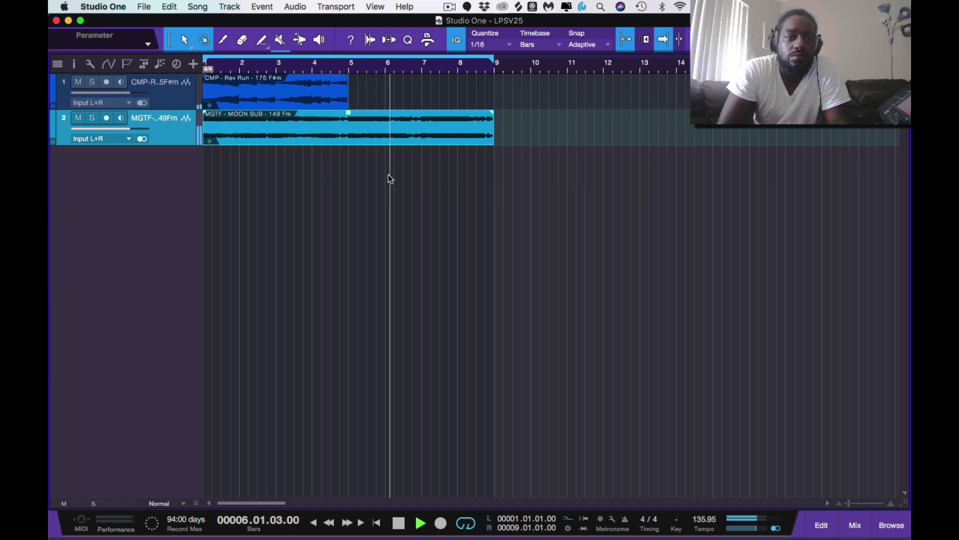
Step: Transpose the Rev Run audio event by -1 semitone while the song plays
{"action": "left_click", "coordinate": [287, 100]}
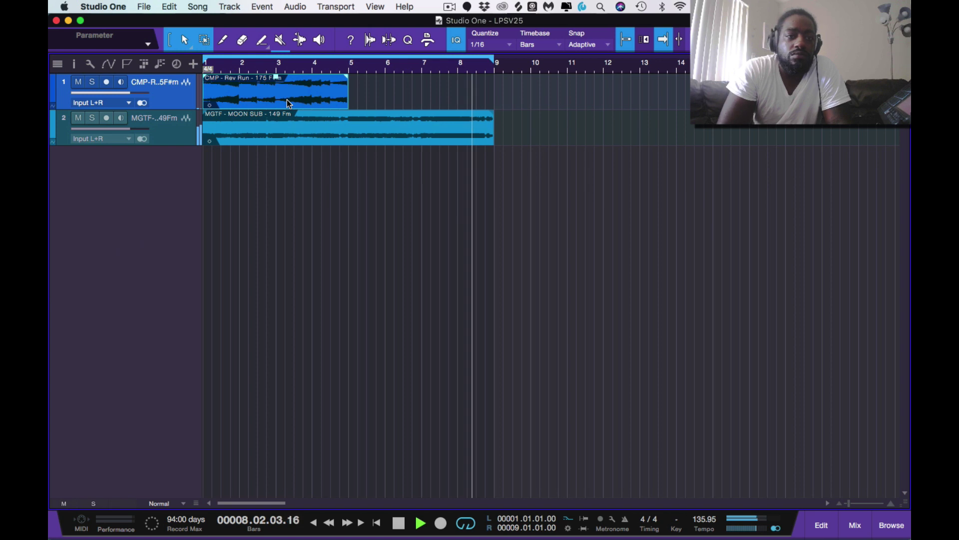
{"action": "right_click", "coordinate": [287, 100]}
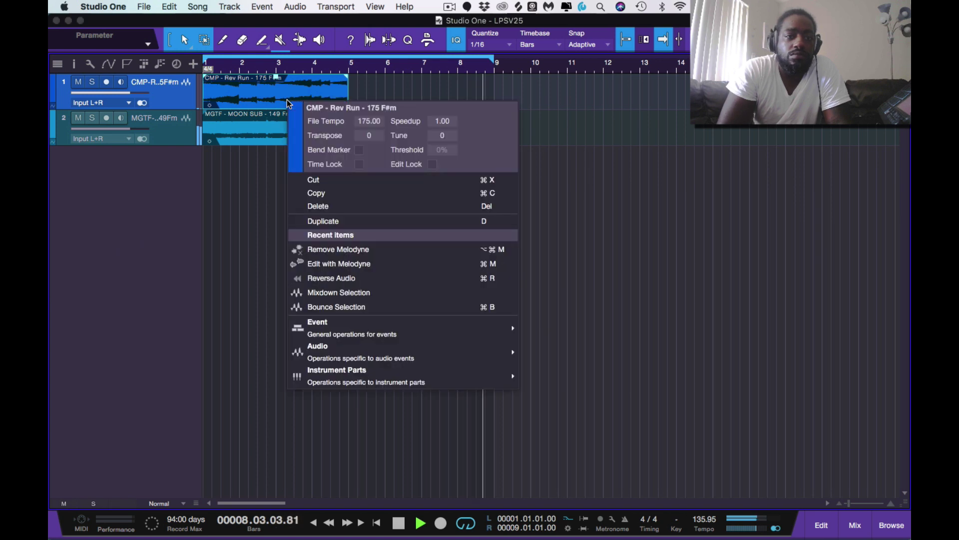
{"action": "left_click", "coordinate": [370, 136]}
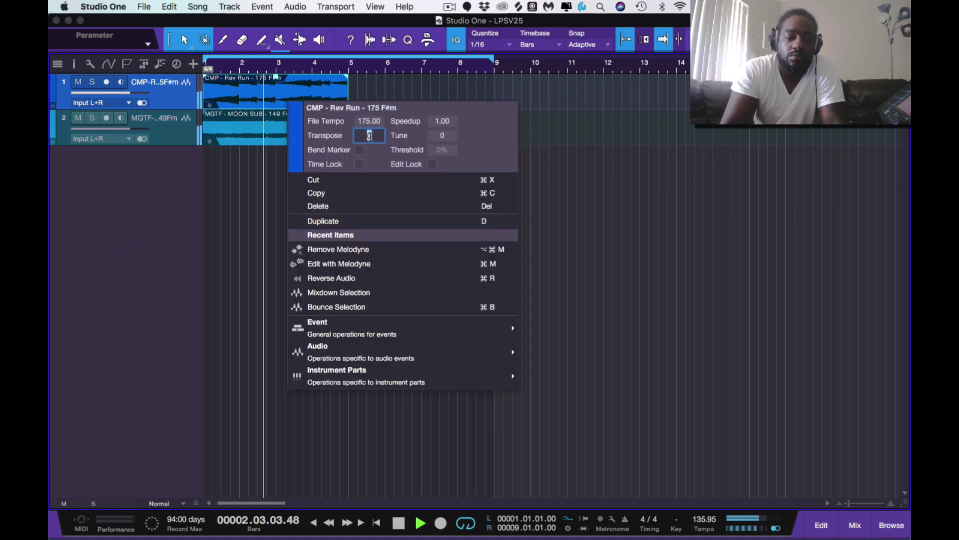
{"action": "type", "text": "-1"}
{"action": "key", "text": "Return"}
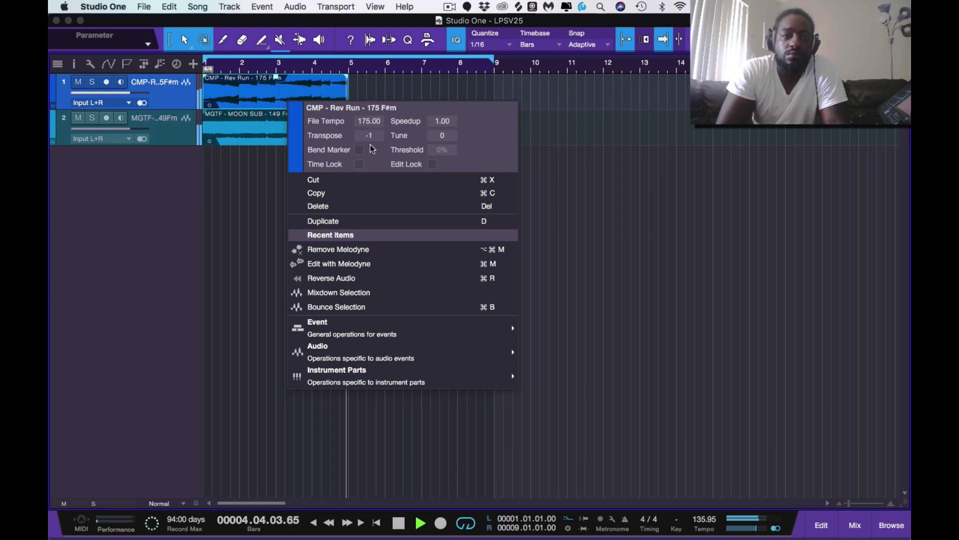
{"action": "left_click", "coordinate": [263, 257]}
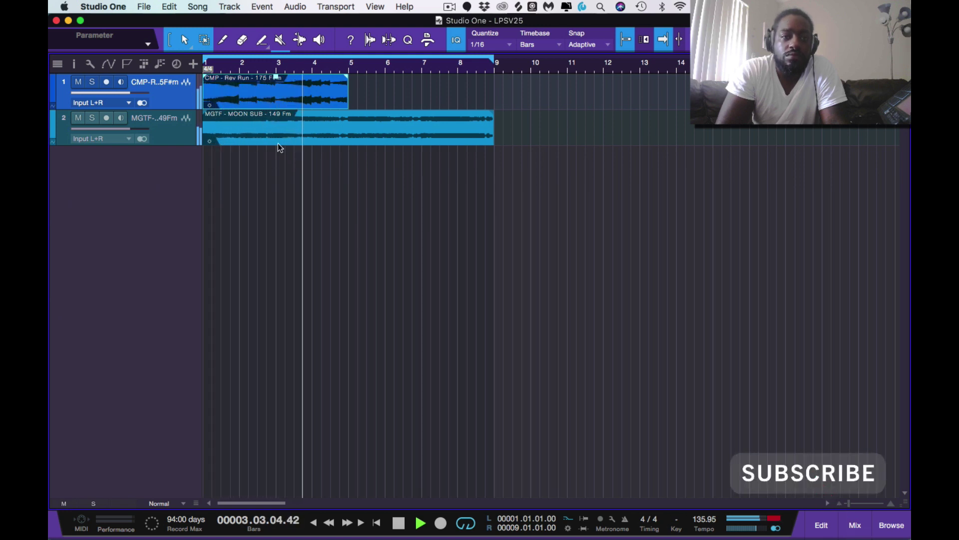
Step: Duplicate the Rev Run event directly after itself at bar 5, with the loop range on the copy, and stop playback
{"action": "key", "text": "d"}
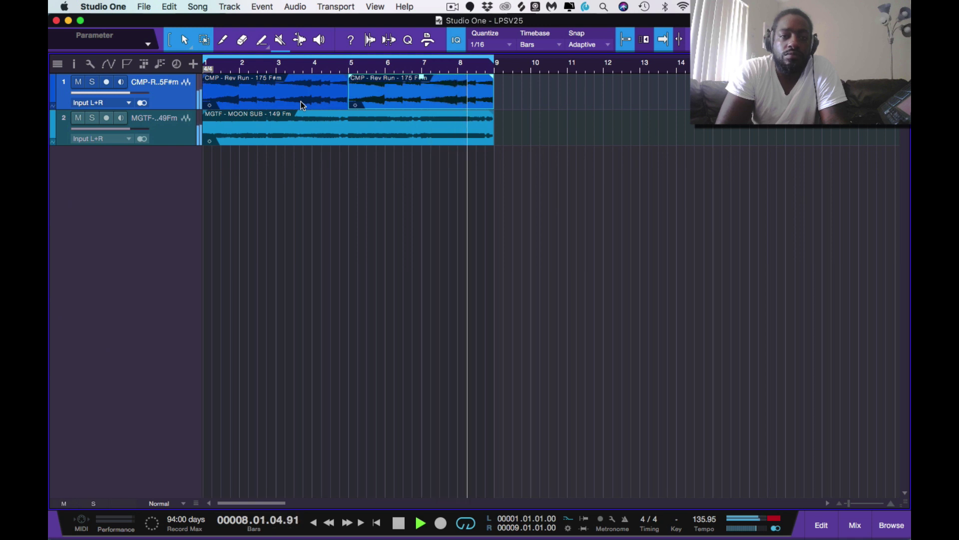
{"action": "key", "text": "p"}
{"action": "key", "text": "space"}
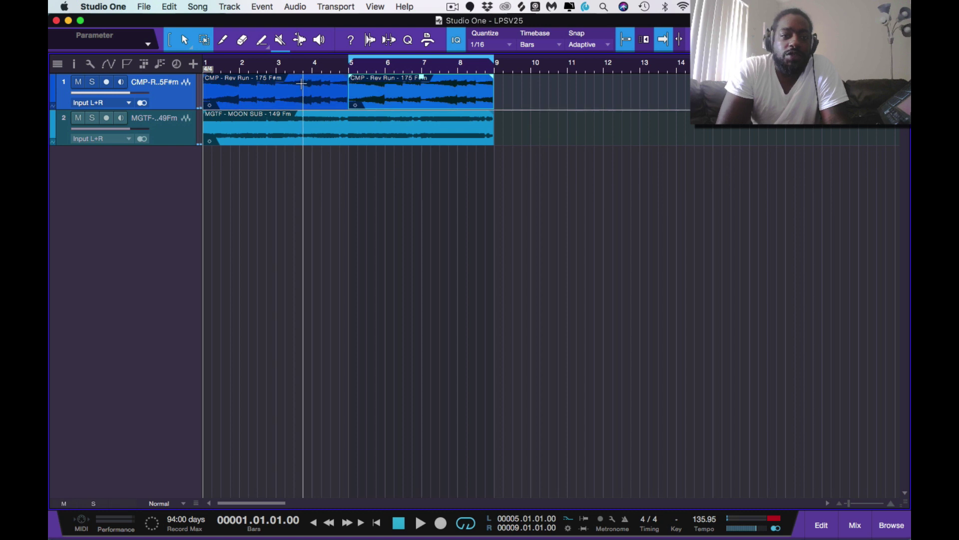
Step: Set the loop range around both Rev Run events, bars 1 to 9, and merge the two events into one audio part
{"action": "left_click", "coordinate": [296, 94], "text": "shift"}
{"action": "key", "text": "p"}
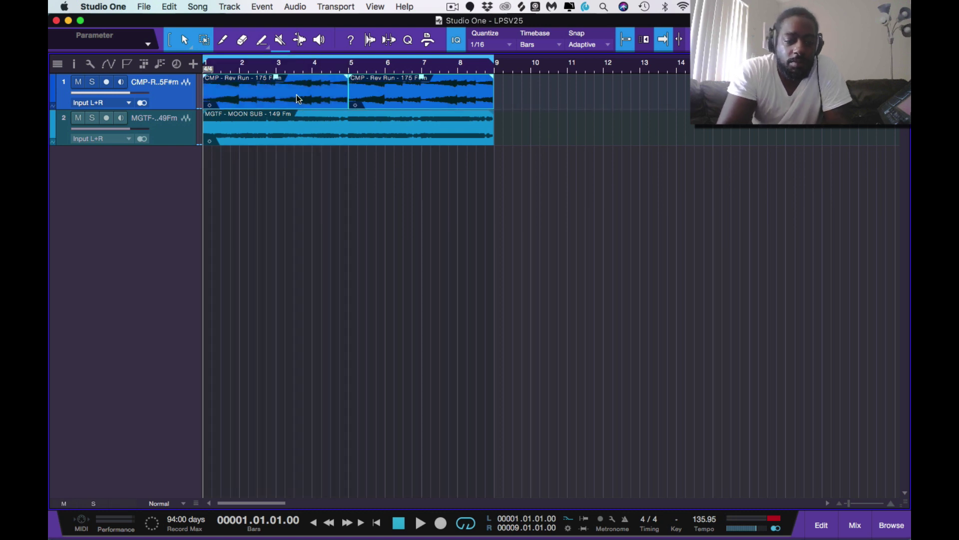
{"action": "key", "text": "g"}
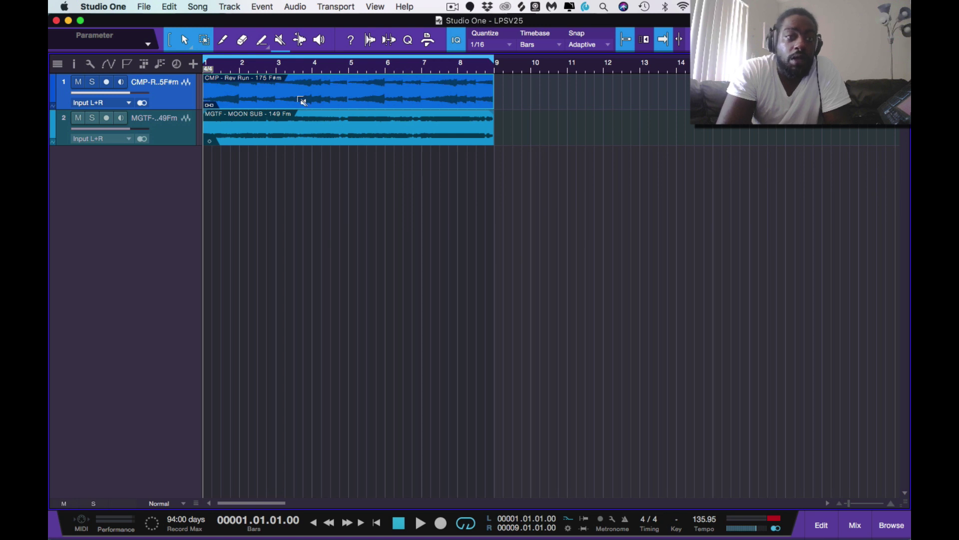
Step: Bounce the merged Rev Run part into a single audio event and play it together with the Moon Sub loop
{"action": "left_click", "coordinate": [299, 99]}
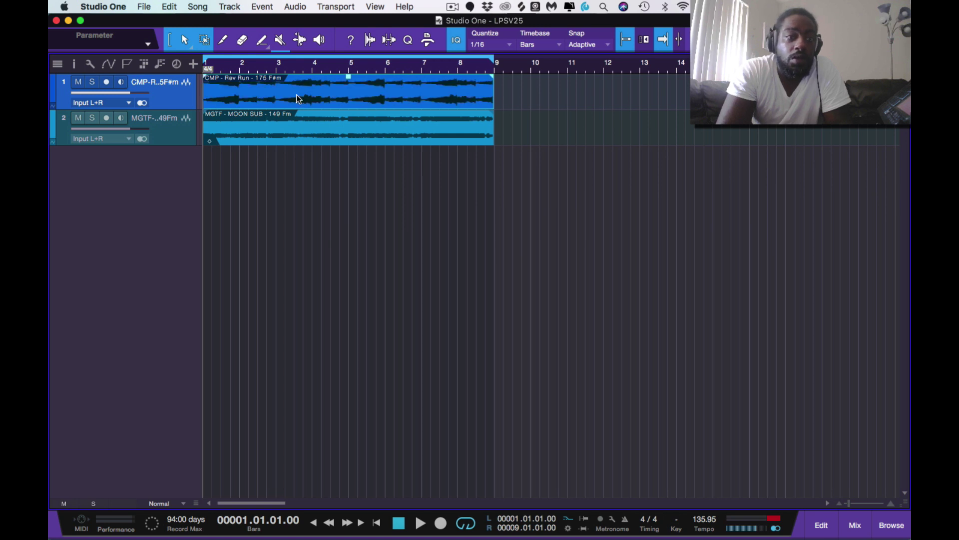
{"action": "key", "text": "space"}
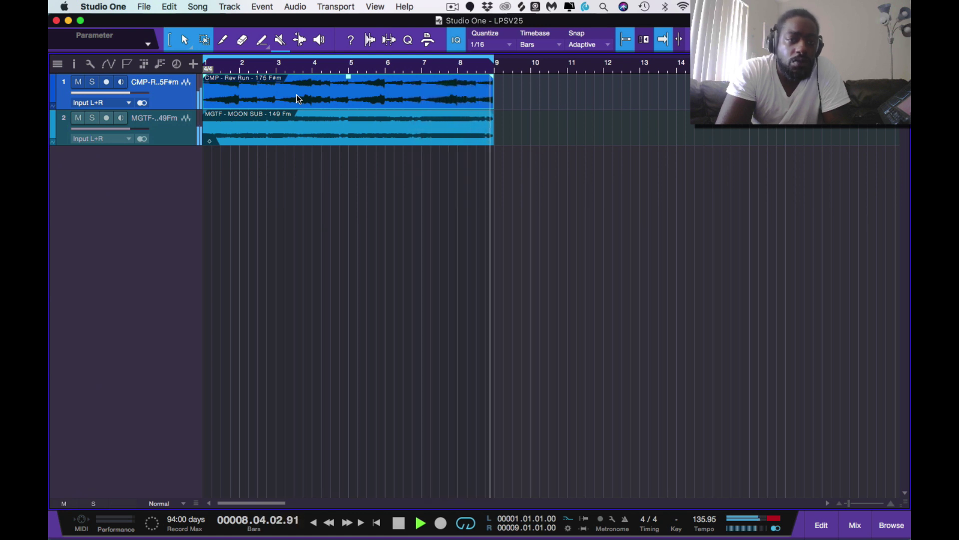
{"action": "key", "text": "space"}
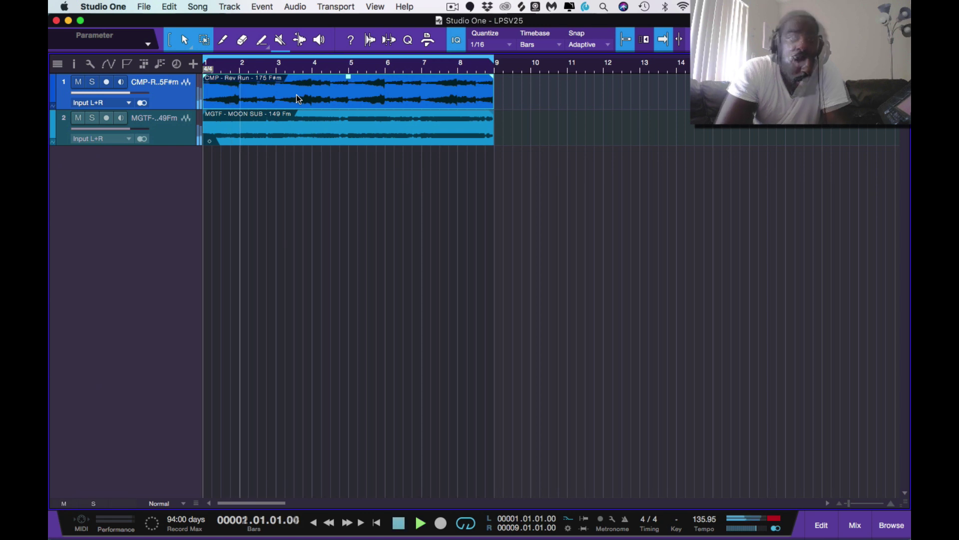
Step: Bounce the Moon Sub event on the second track into a new audio event and play both loops
{"action": "left_click", "coordinate": [293, 139]}
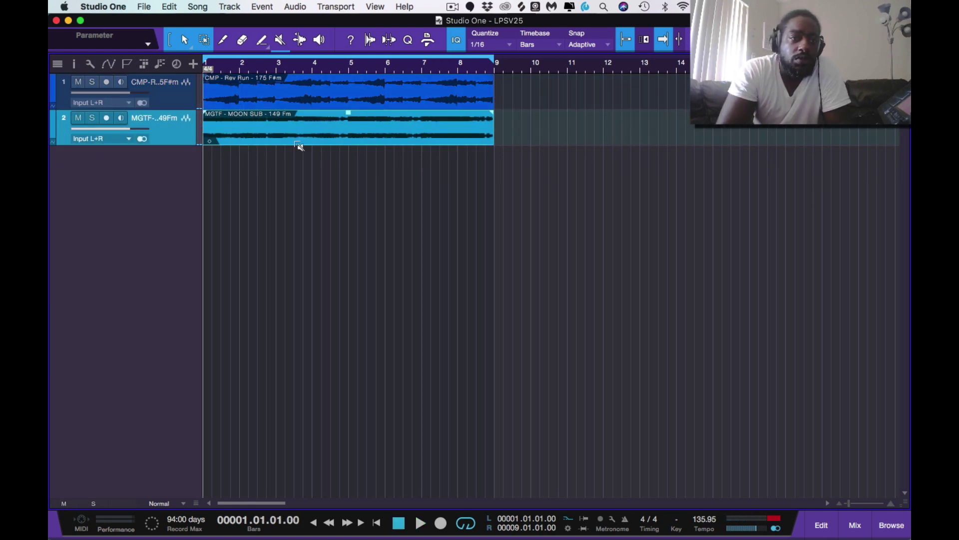
{"action": "key", "text": "space"}
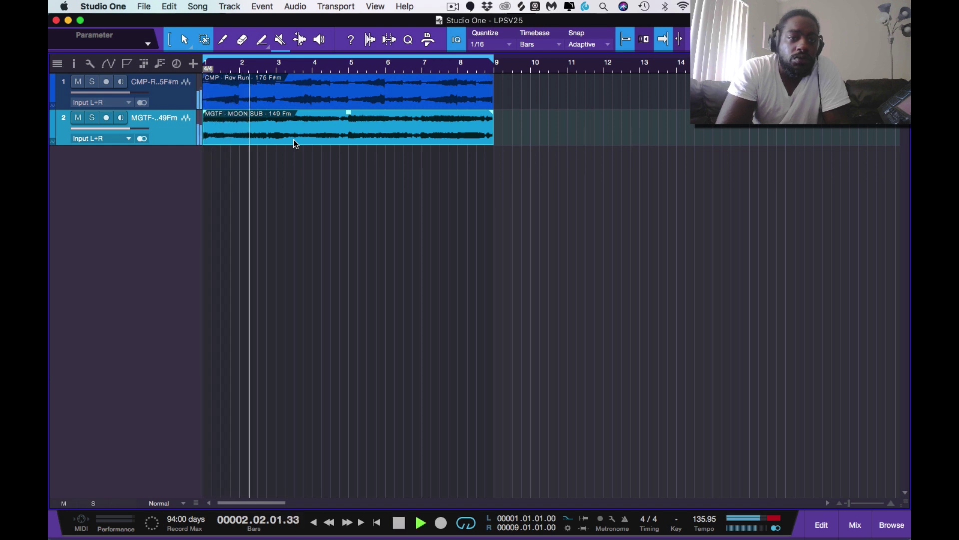
{"action": "key", "text": "space"}
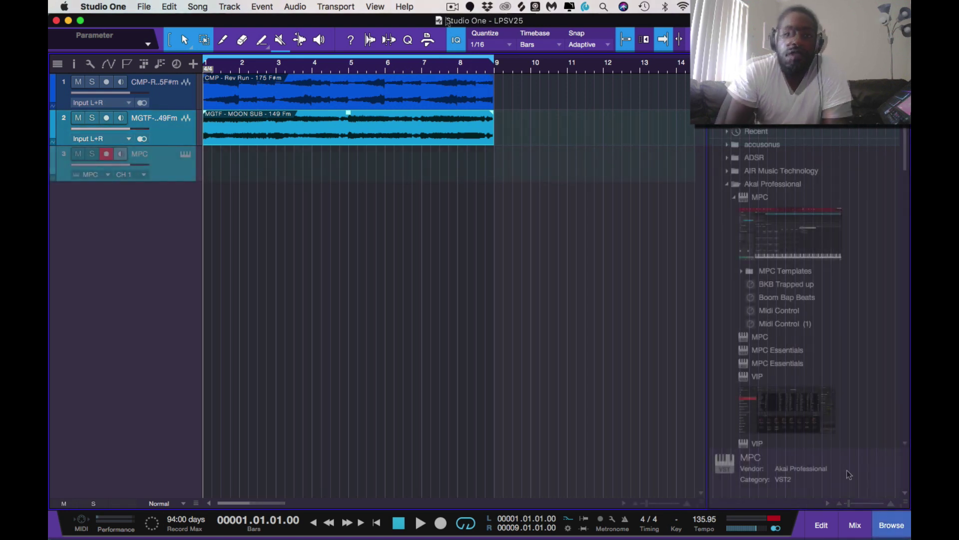
Step: Hide the browser and add one stereo audio track with its input set to 1 and its output to Main
{"action": "left_click", "coordinate": [892, 525]}
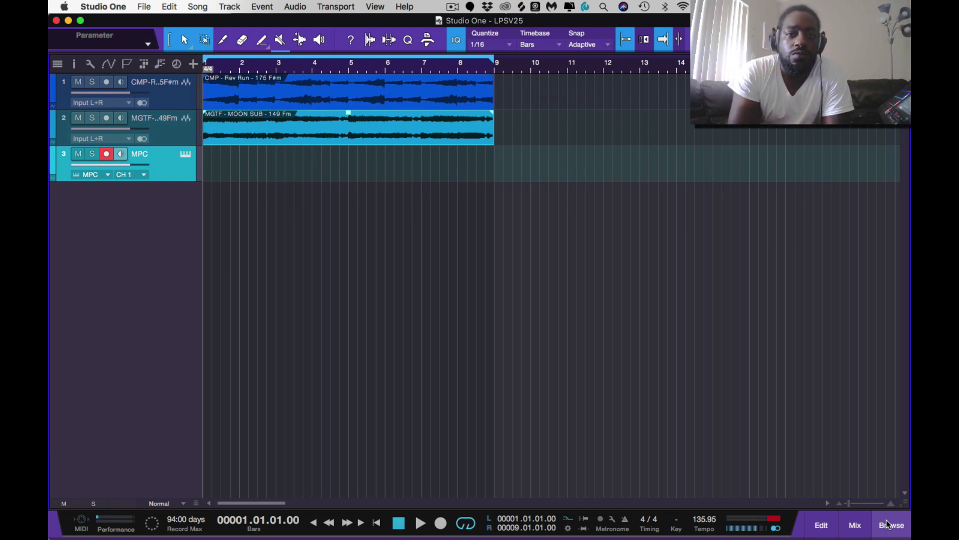
{"action": "key", "text": "t"}
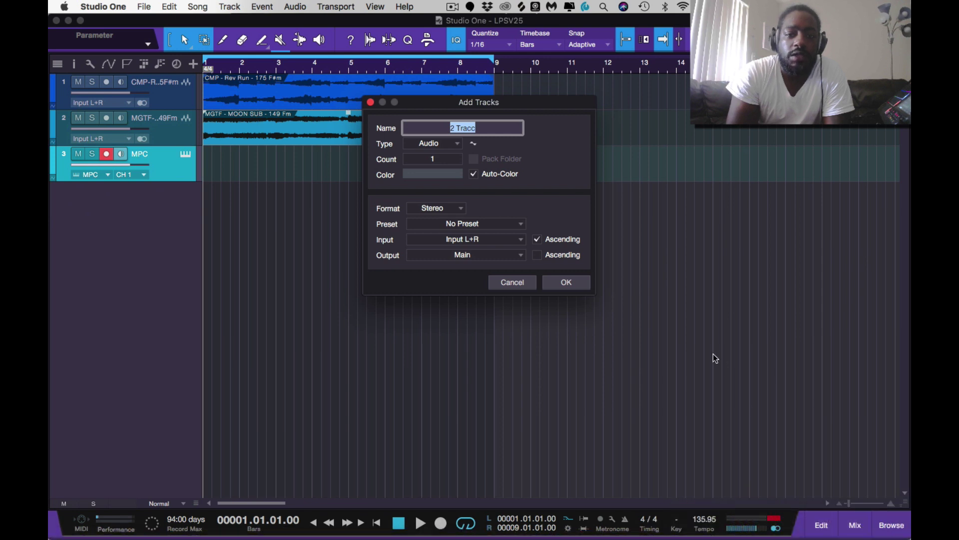
{"action": "left_click", "coordinate": [519, 240]}
{"action": "left_click", "coordinate": [516, 281]}
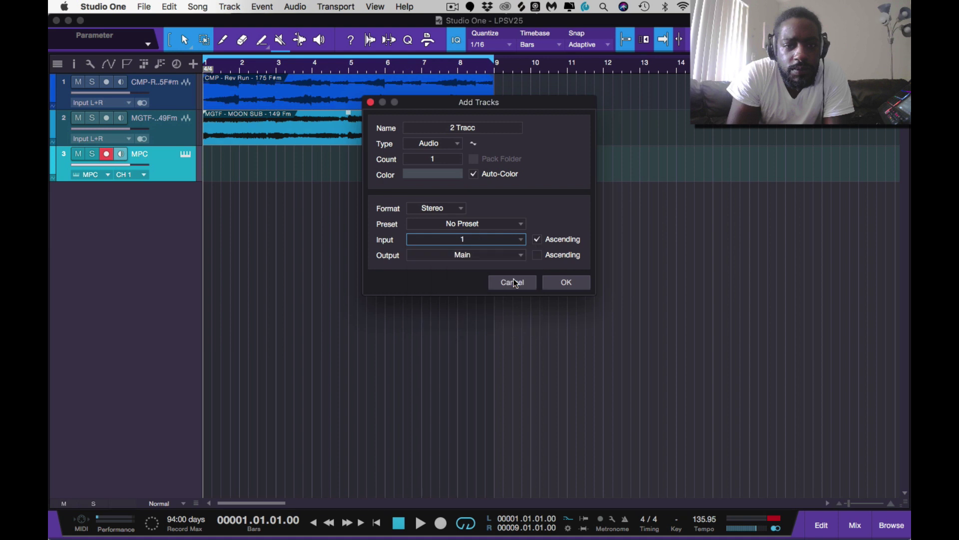
{"action": "left_click", "coordinate": [568, 283]}
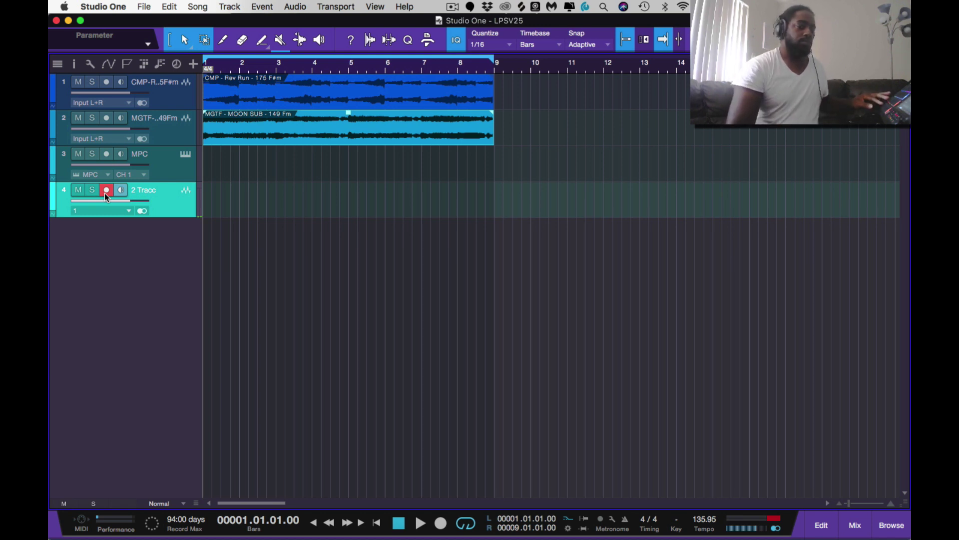
Step: Rehearse the snare pattern over the loops, and record it on the armed 2 Tracc track across the eight-bar loop
{"action": "key", "text": "space"}
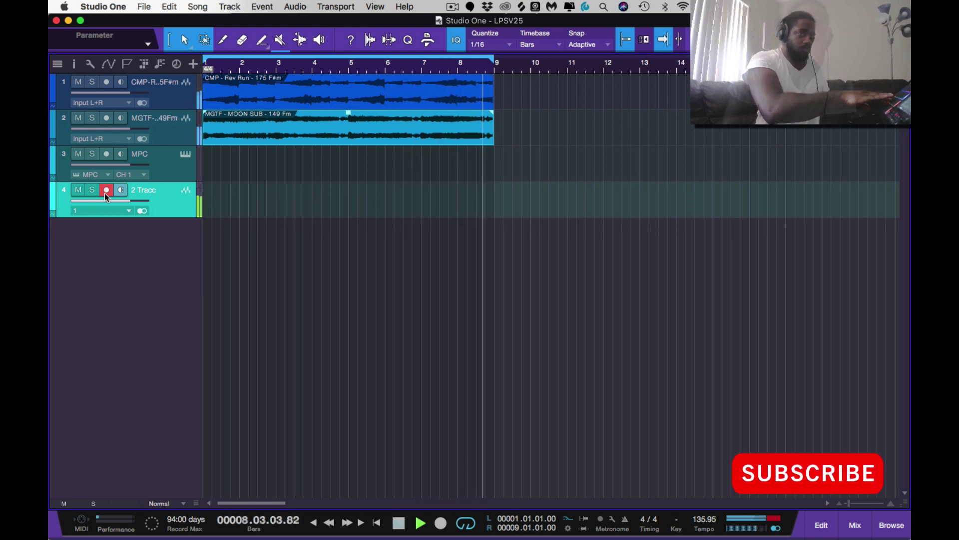
{"action": "key", "text": "space"}
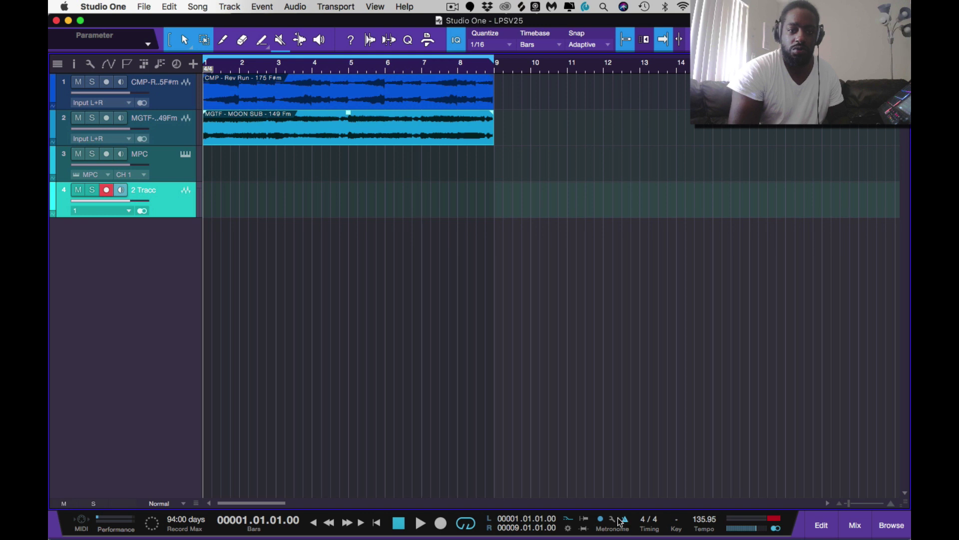
{"action": "left_click", "coordinate": [442, 523]}
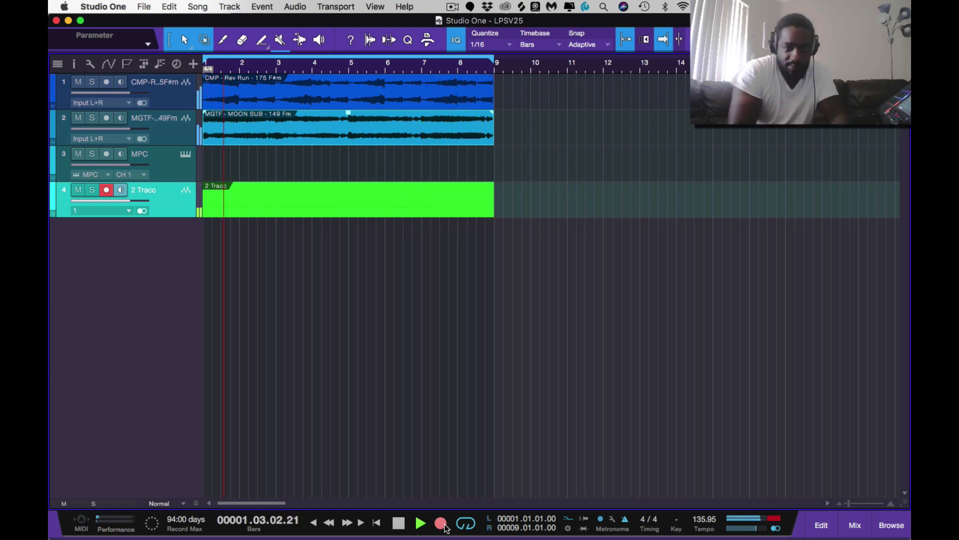
{"action": "left_click", "coordinate": [444, 525]}
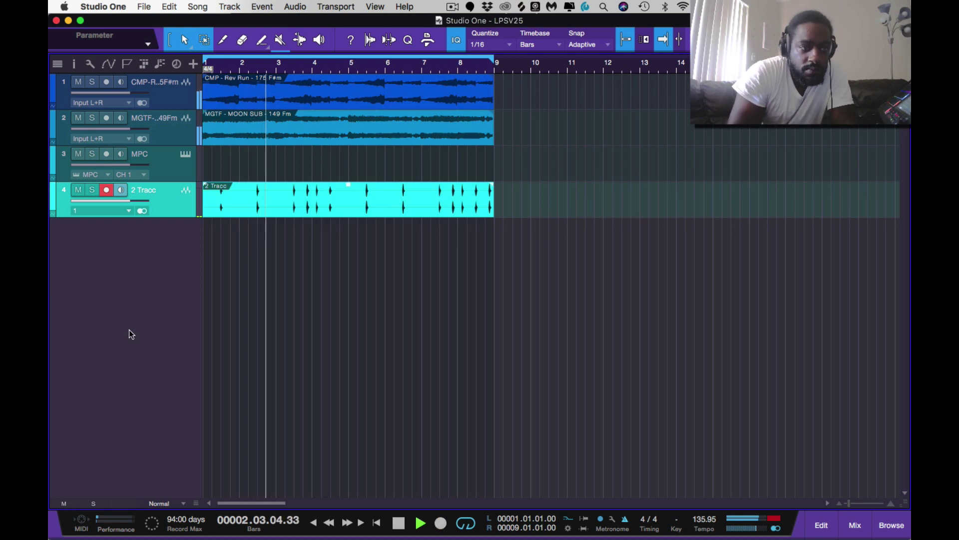
Step: Disarm the recorded snare track, rename it SNR1, and add an audio track named Kicc1 below it
{"action": "left_click", "coordinate": [107, 189]}
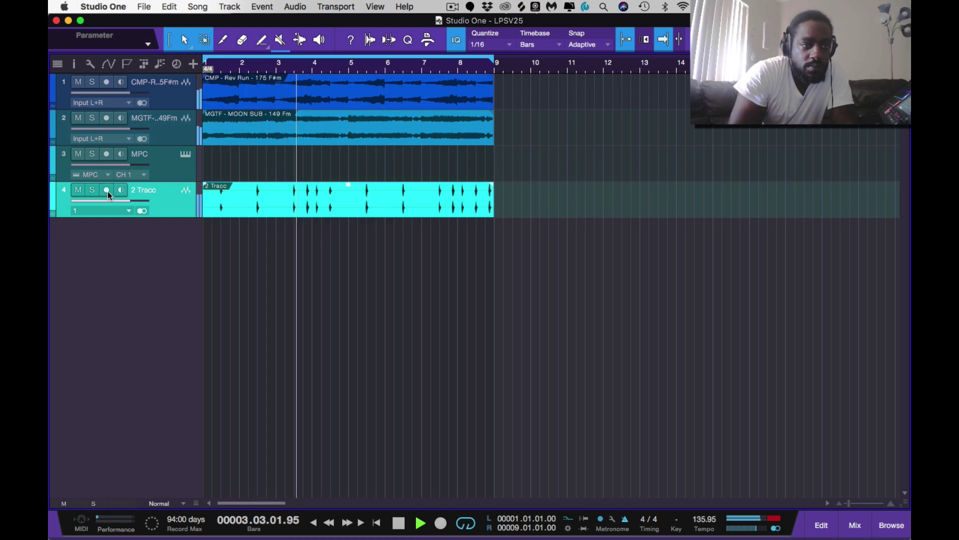
{"action": "double_click", "coordinate": [155, 245]}
{"action": "key", "text": "space"}
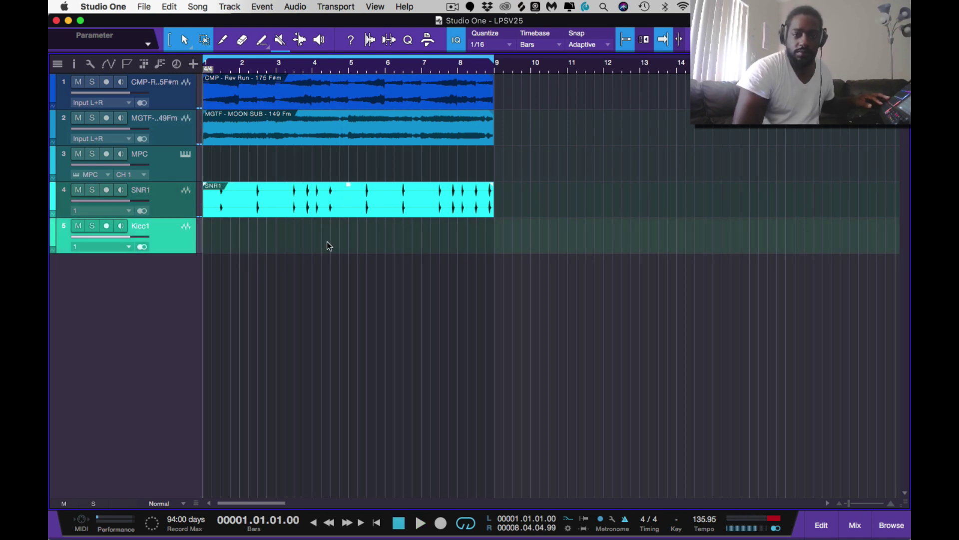
Step: Arm the Kicc1 track, record the kick pattern across the eight-bar loop, and add a hi-hat audio track below it
{"action": "left_click", "coordinate": [106, 226]}
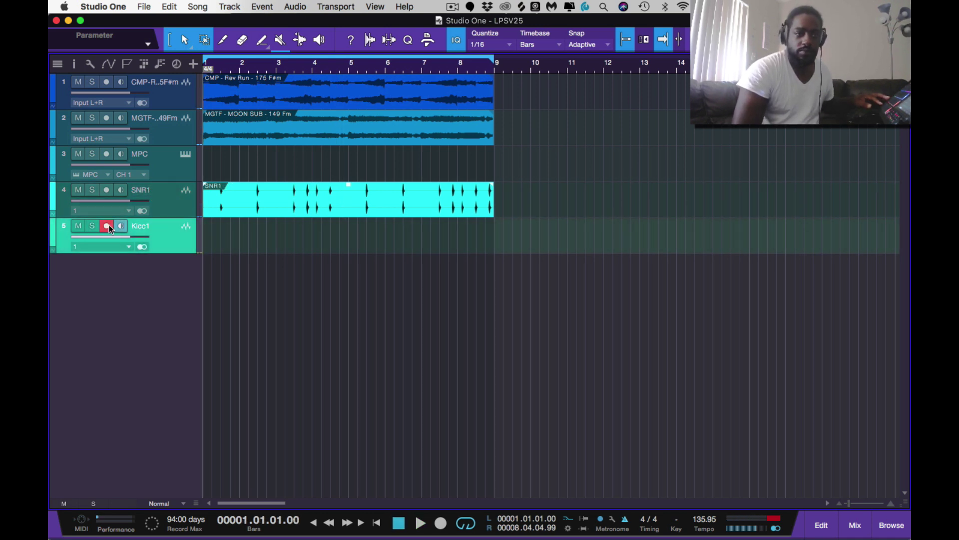
{"action": "left_click", "coordinate": [441, 523]}
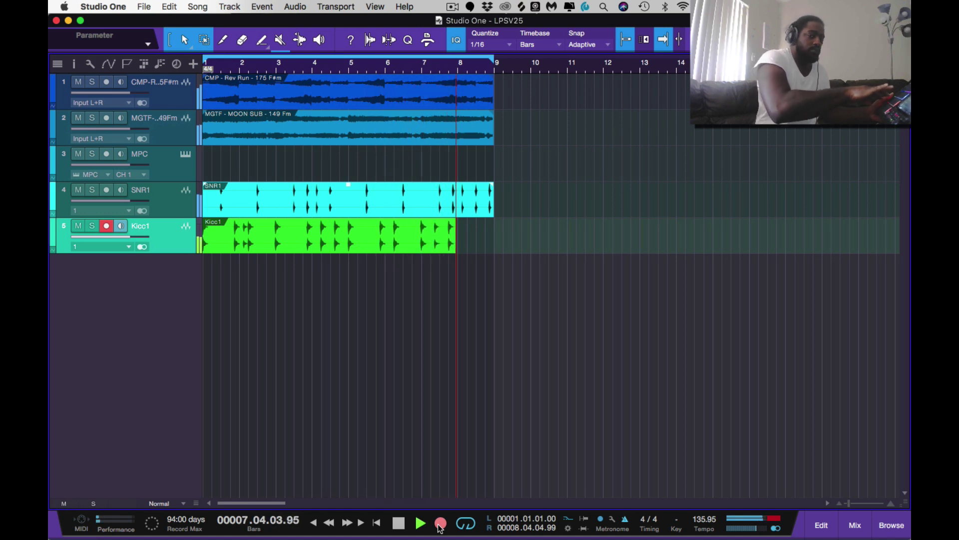
{"action": "left_click", "coordinate": [440, 523]}
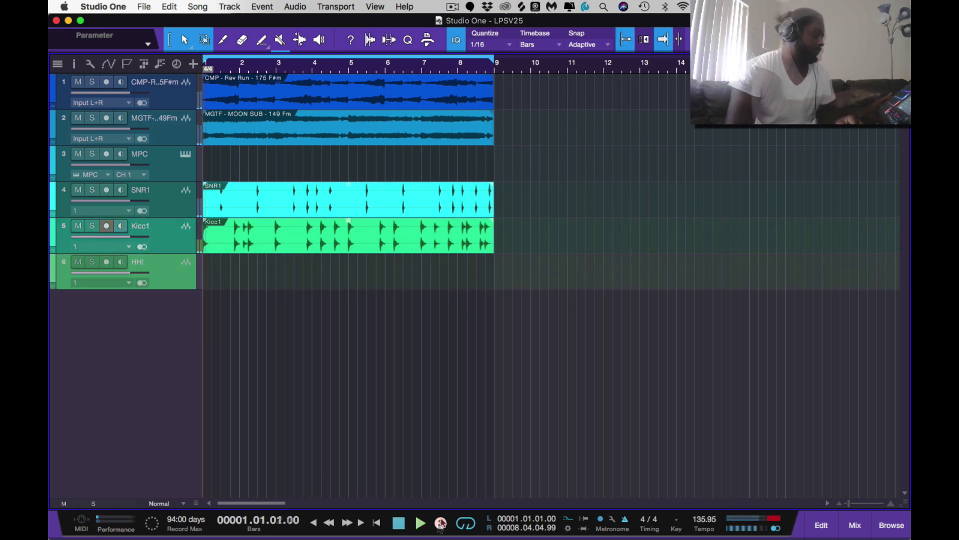
Step: Arm the hi-hat track with input 1 and record the hi-hat pattern across the eight-bar loop
{"action": "key", "text": "space"}
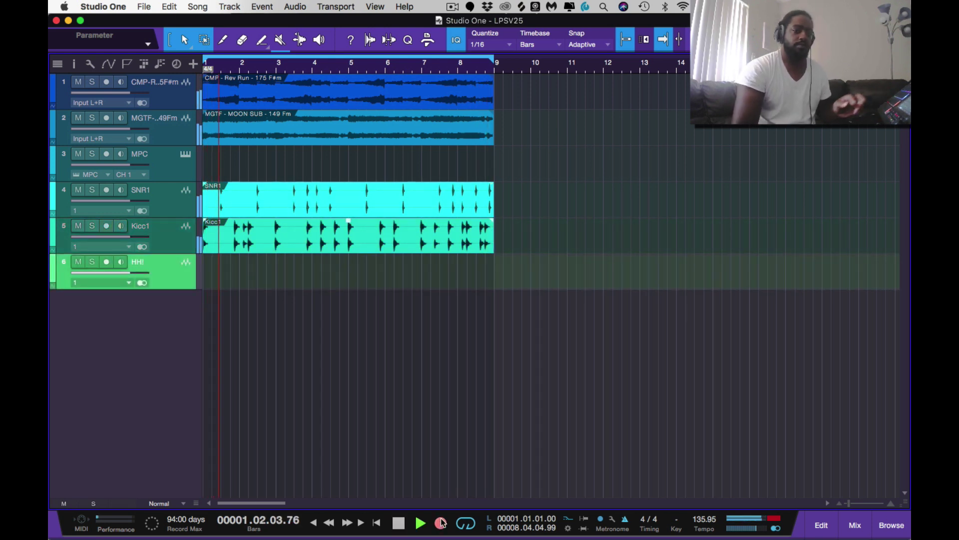
{"action": "key", "text": "space"}
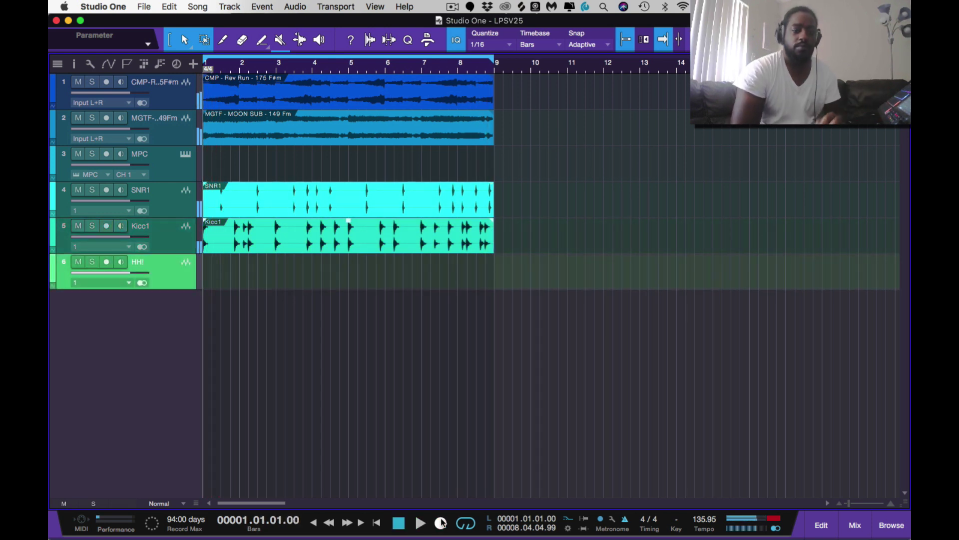
{"action": "left_click", "coordinate": [107, 261]}
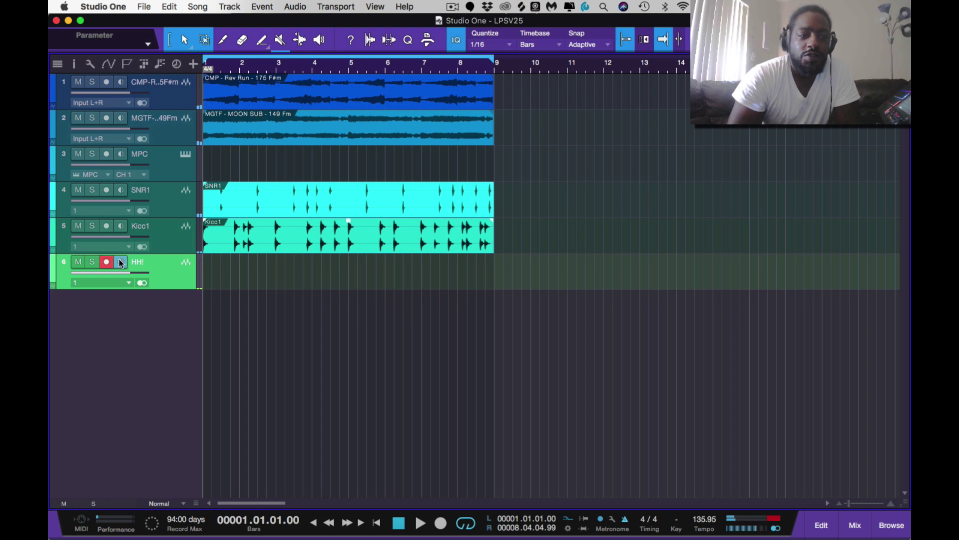
{"action": "left_click", "coordinate": [441, 523]}
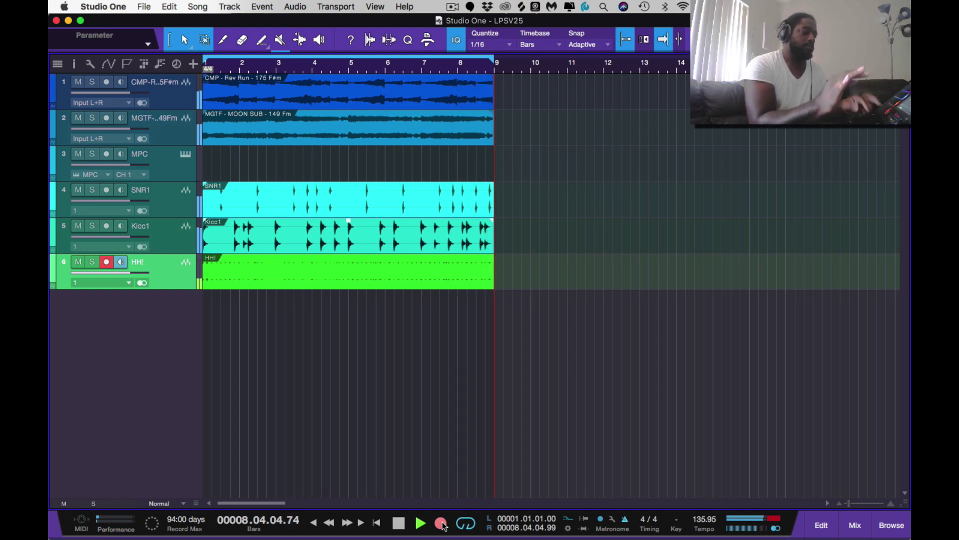
{"action": "key", "text": "space"}
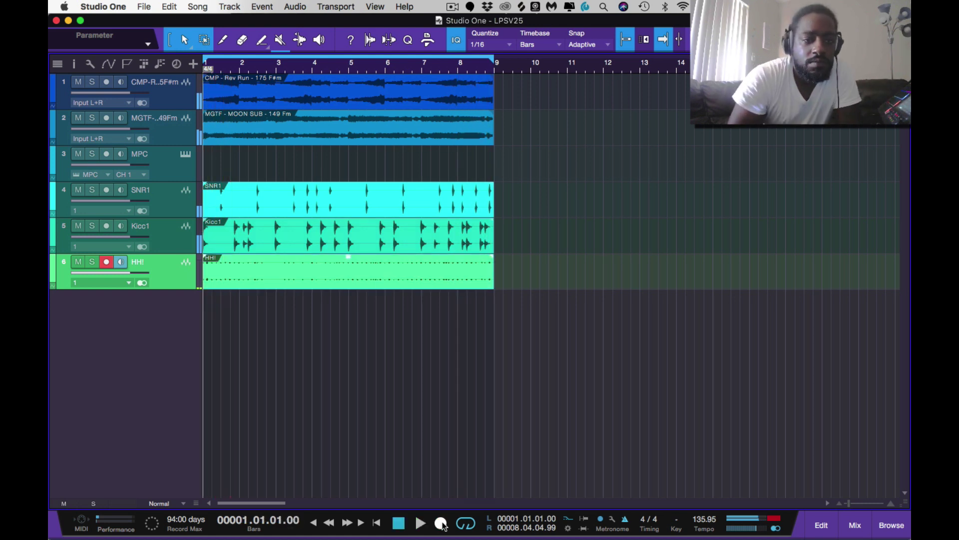
Step: Play back and disarm the hi-hat track, and add an armed audio track named Airy SNrClp on input 1
{"action": "key", "text": "space"}
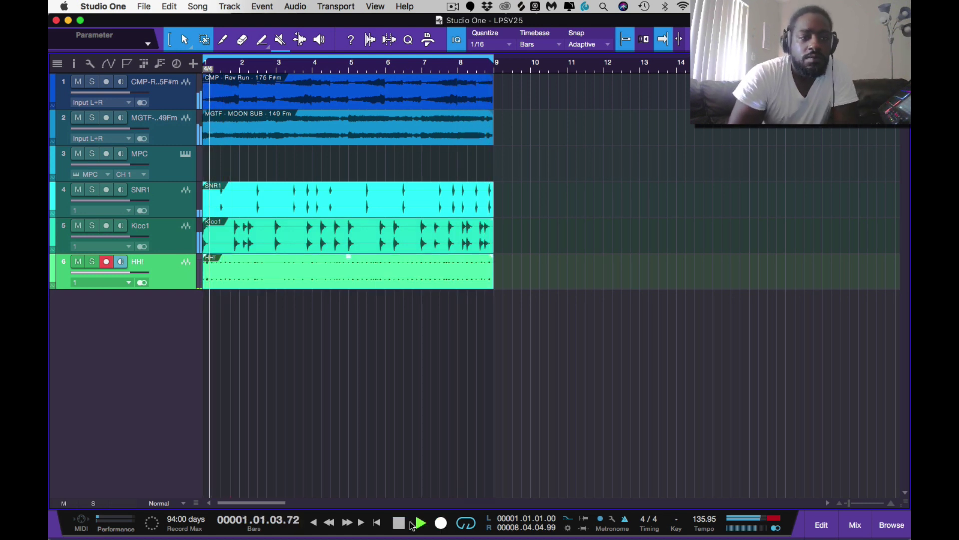
{"action": "left_click", "coordinate": [107, 263]}
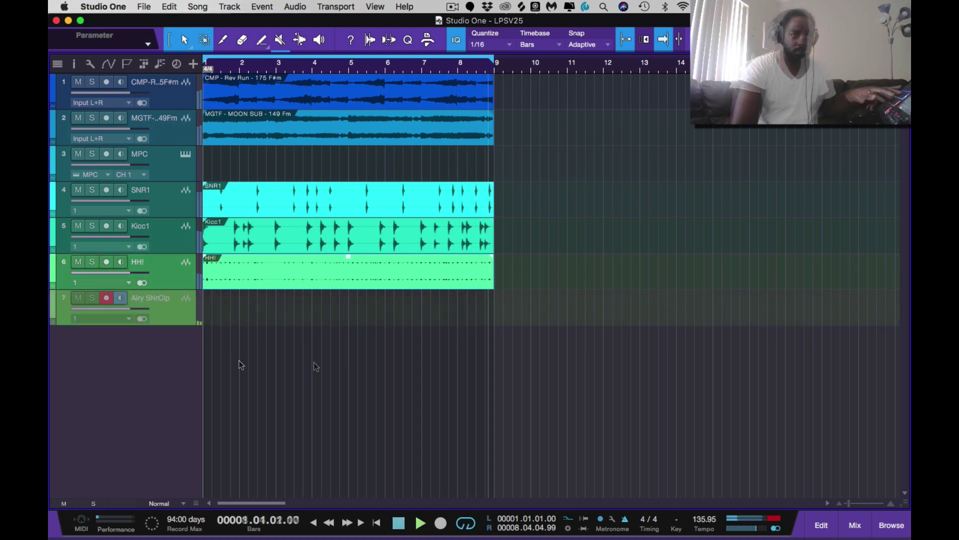
{"action": "key", "text": "space"}
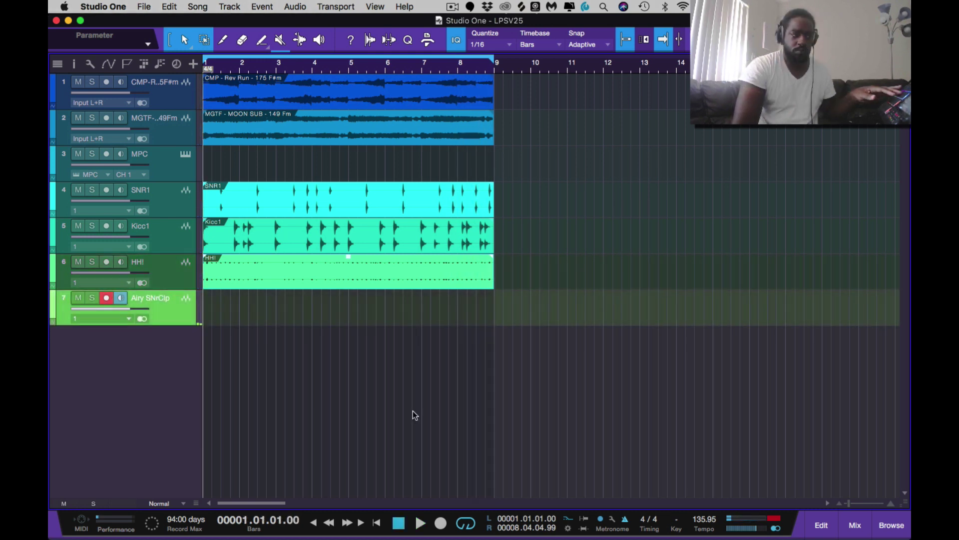
Step: Record the airy snare clap across the eight-bar loop on Airy SNrClp, disarm the track, and save the song
{"action": "left_click", "coordinate": [440, 523]}
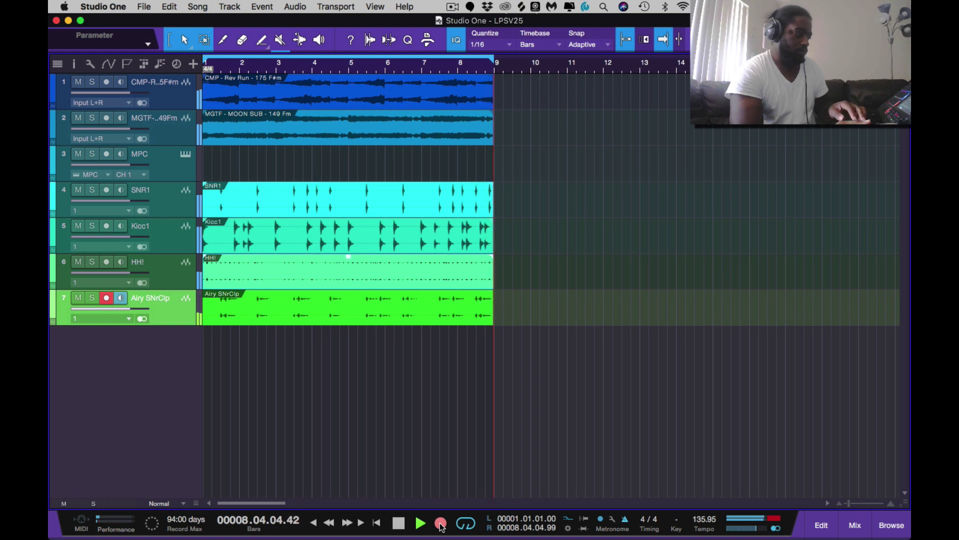
{"action": "key", "text": "space"}
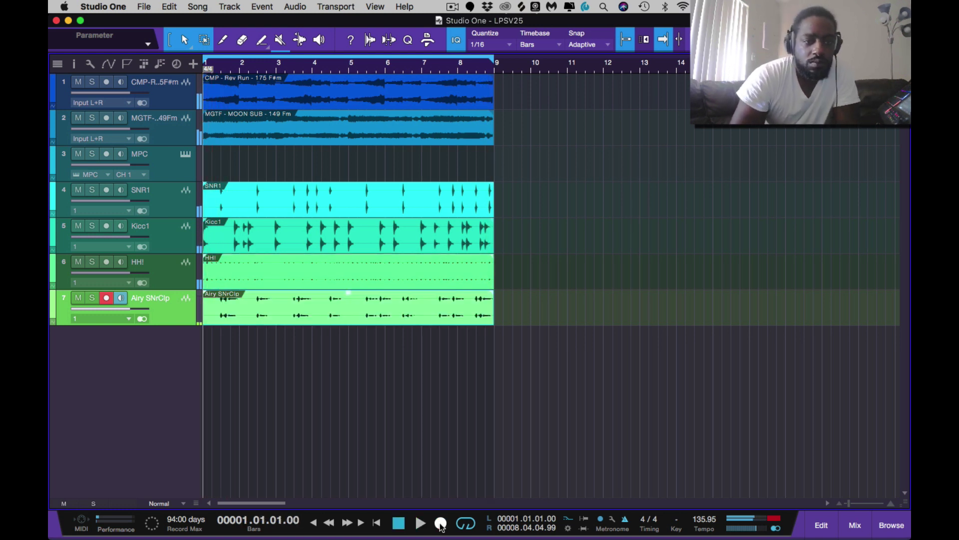
{"action": "key", "text": "space"}
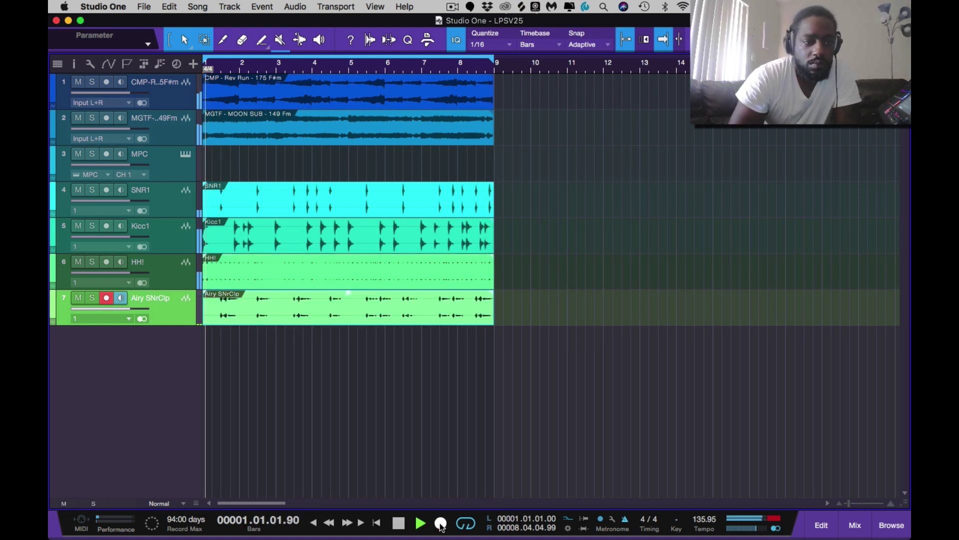
{"action": "left_click", "coordinate": [105, 298]}
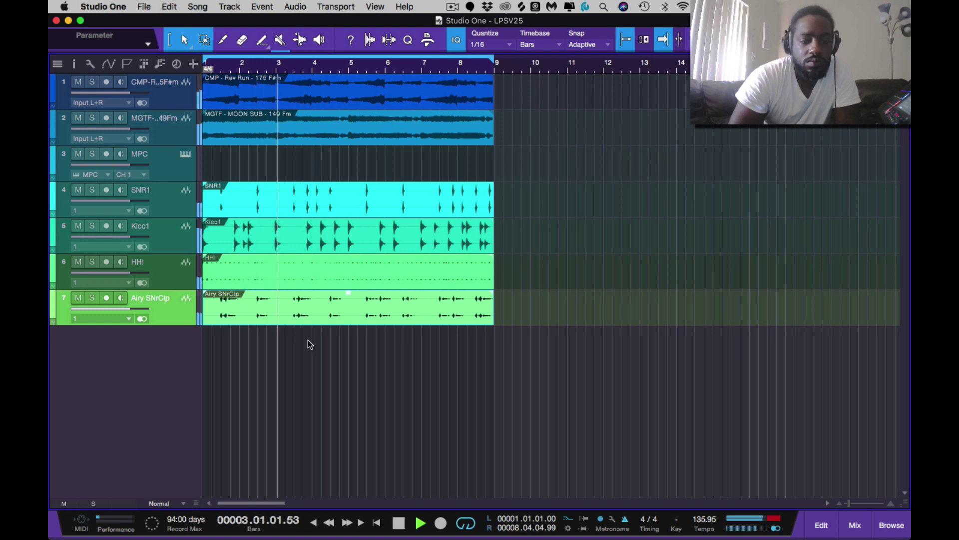
{"action": "key", "text": "super+s"}
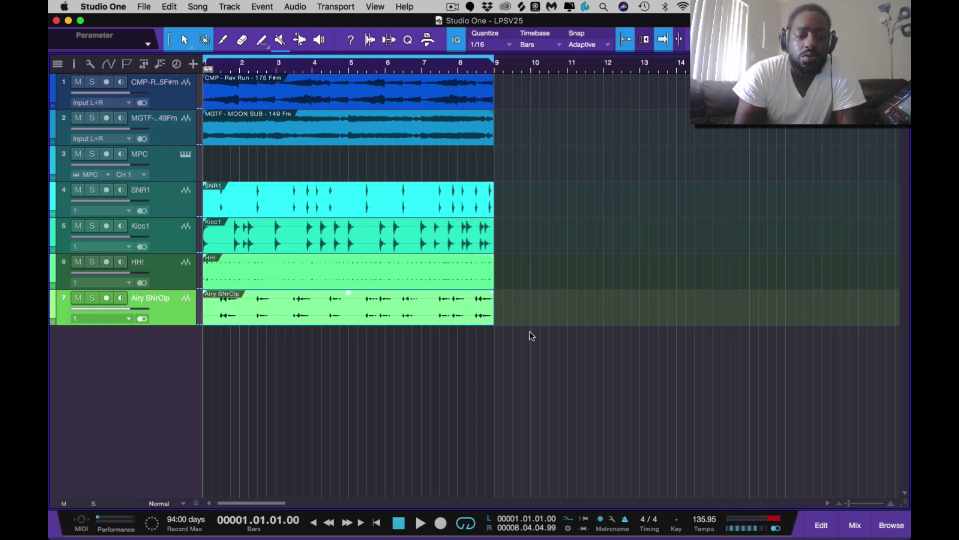
Step: Open the SubLab bass part in the note editor and play it soloed together with the Kicc1 track
{"action": "key", "text": "F2"}
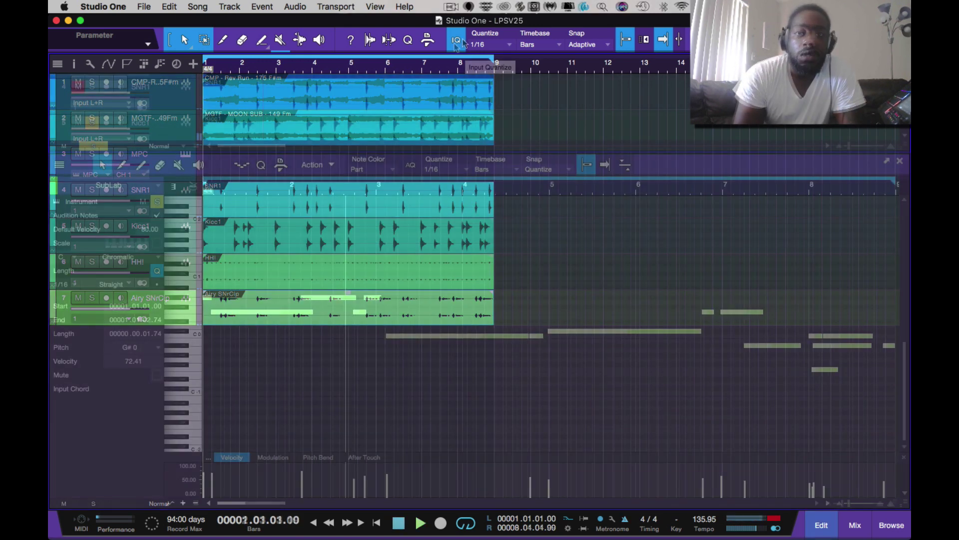
{"action": "key", "text": "space"}
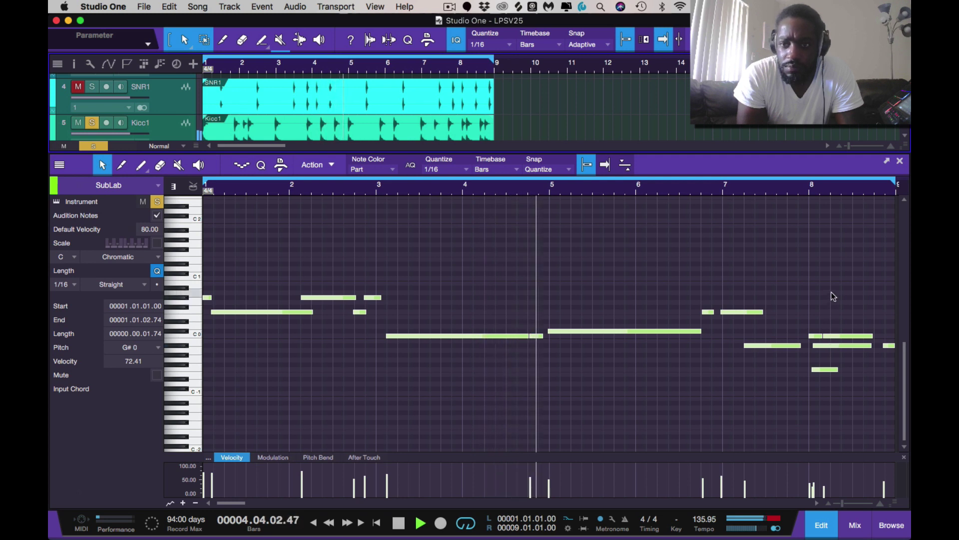
{"action": "key", "text": "shift+s"}
{"action": "key", "text": "shift+m"}
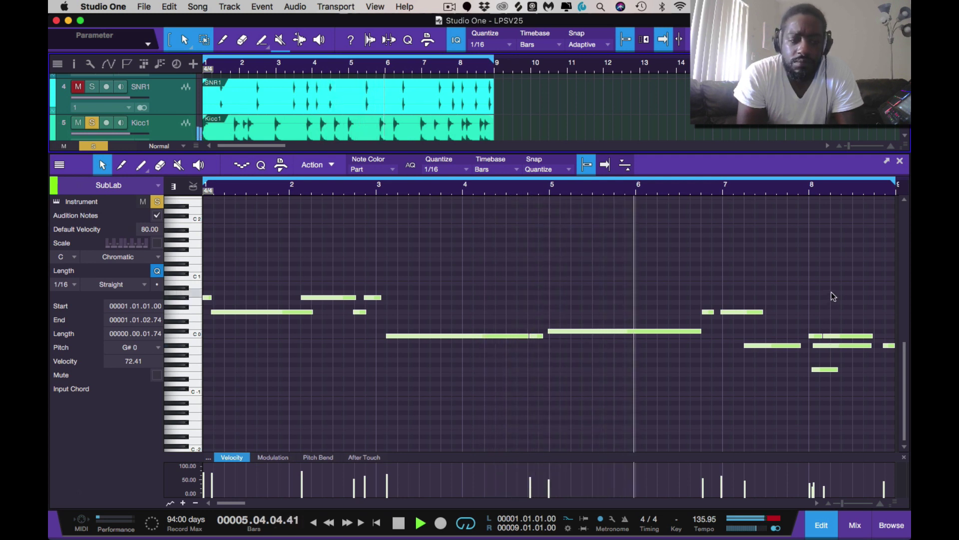
Step: Clear all mutes and solos, close the SubLab note editor, and play the full beat from the start
{"action": "key", "text": "shift+m"}
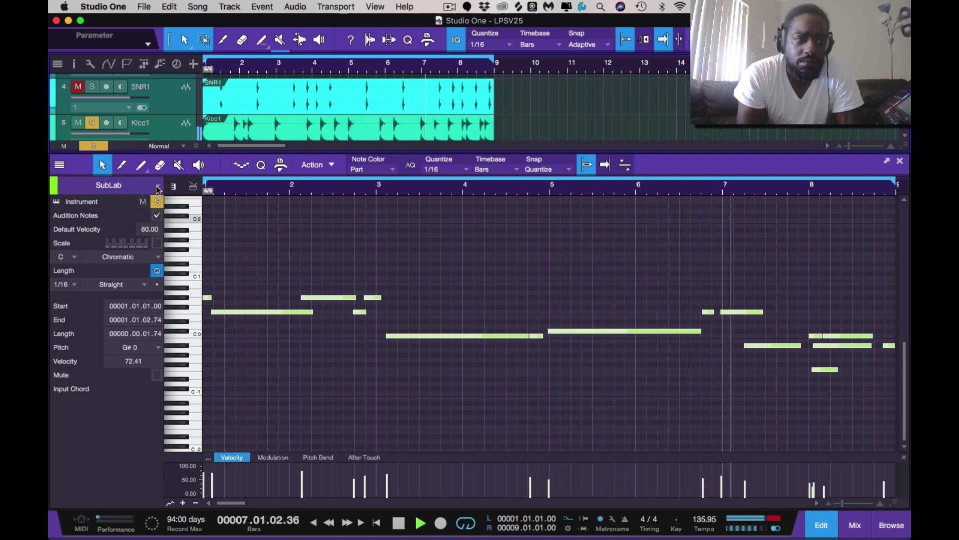
{"action": "left_click", "coordinate": [95, 146]}
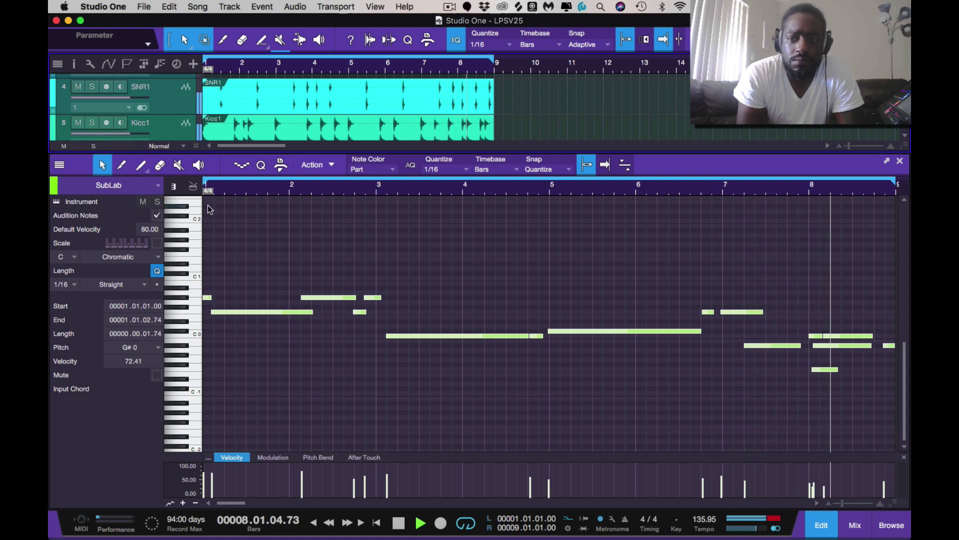
{"action": "key", "text": "space"}
{"action": "key", "text": "space"}
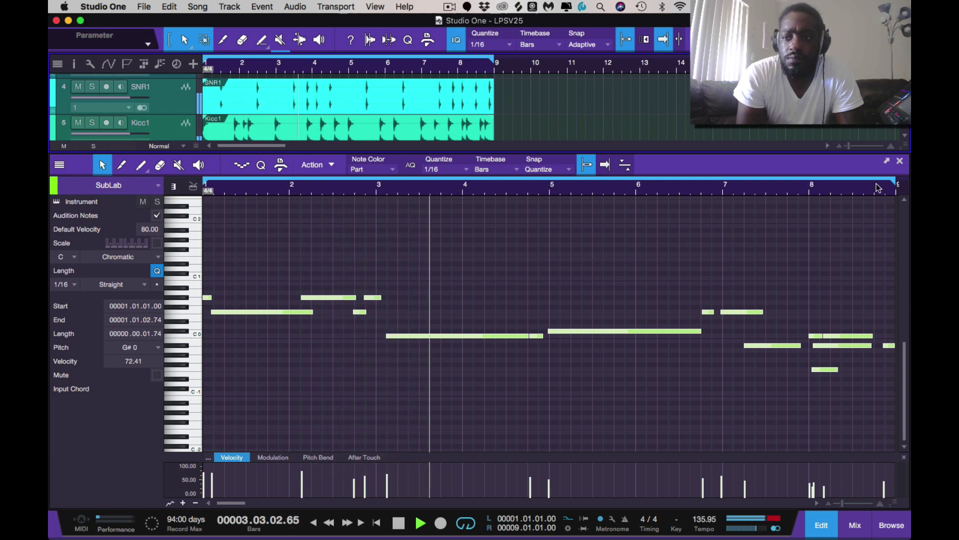
{"action": "left_click", "coordinate": [900, 162]}
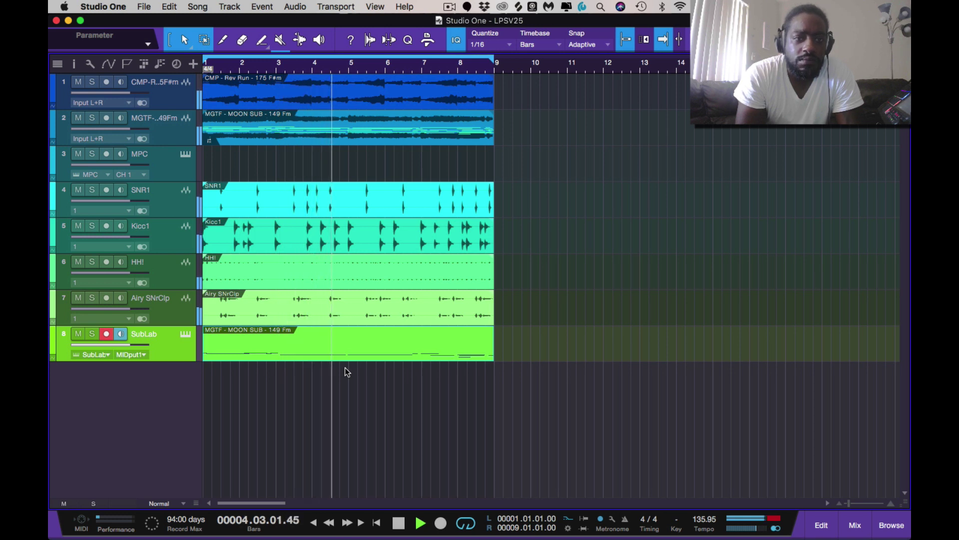
{"action": "key", "text": "space"}
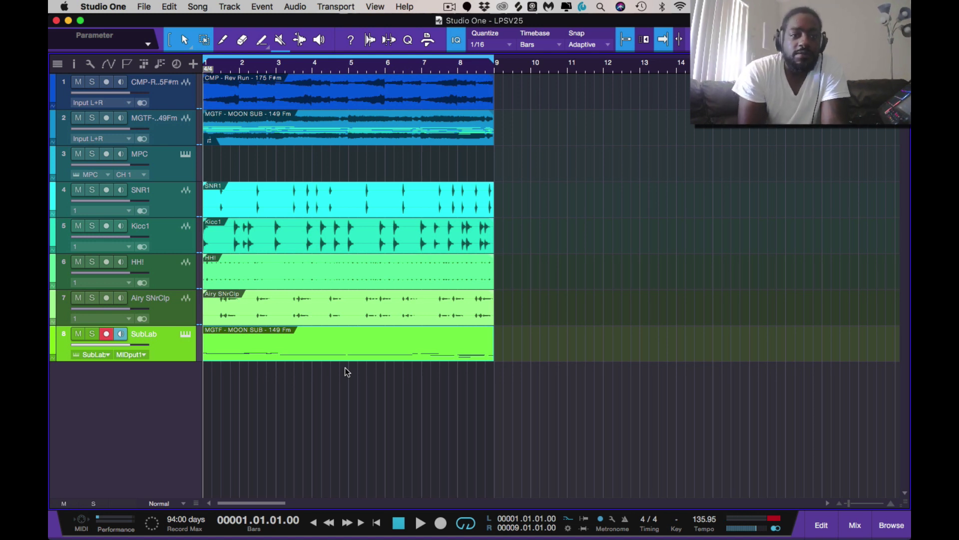
{"action": "key", "text": "space"}
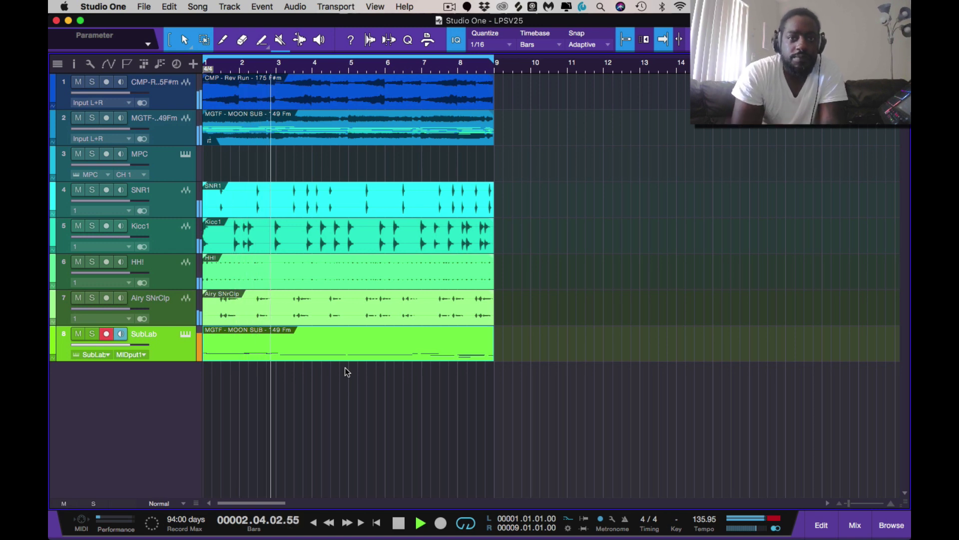
Step: Open the mixer, enlarge it, and hide its channel list and instrument list
{"action": "left_click", "coordinate": [855, 523]}
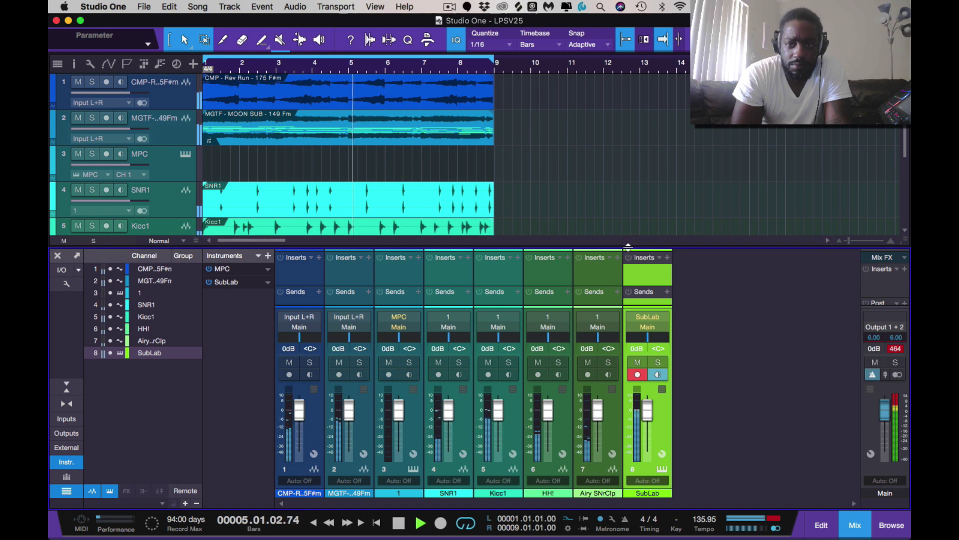
{"action": "left_click_drag", "start_coordinate": [628, 247], "coordinate": [627, 111]}
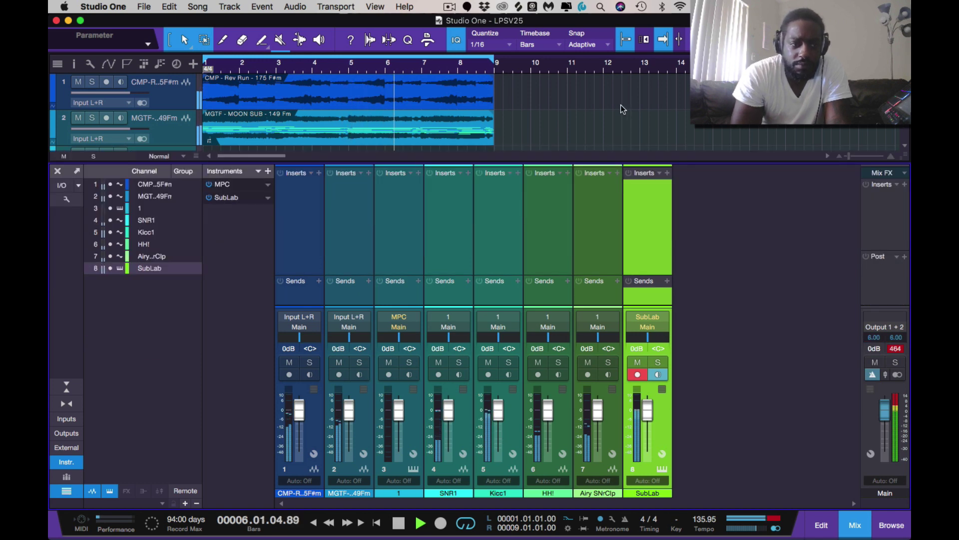
{"action": "left_click", "coordinate": [66, 493]}
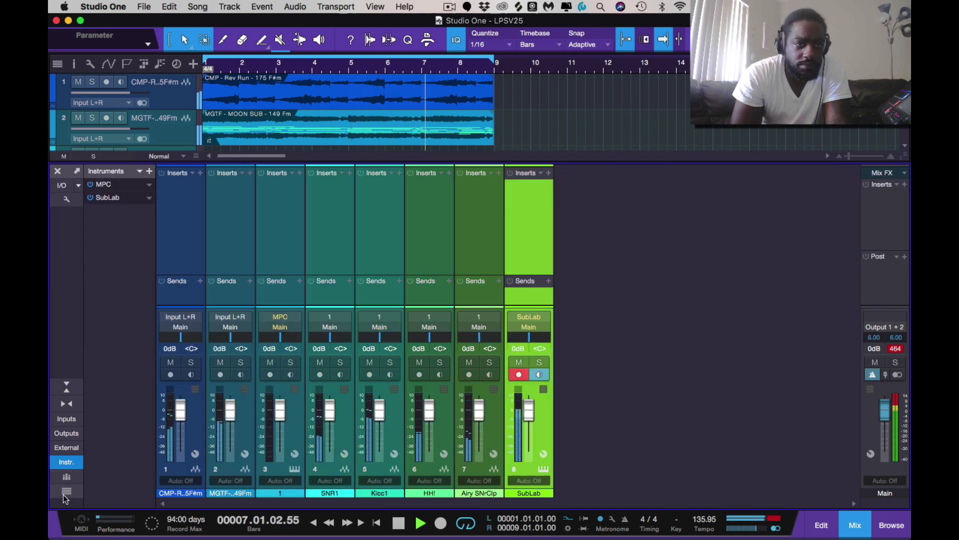
{"action": "left_click", "coordinate": [66, 464]}
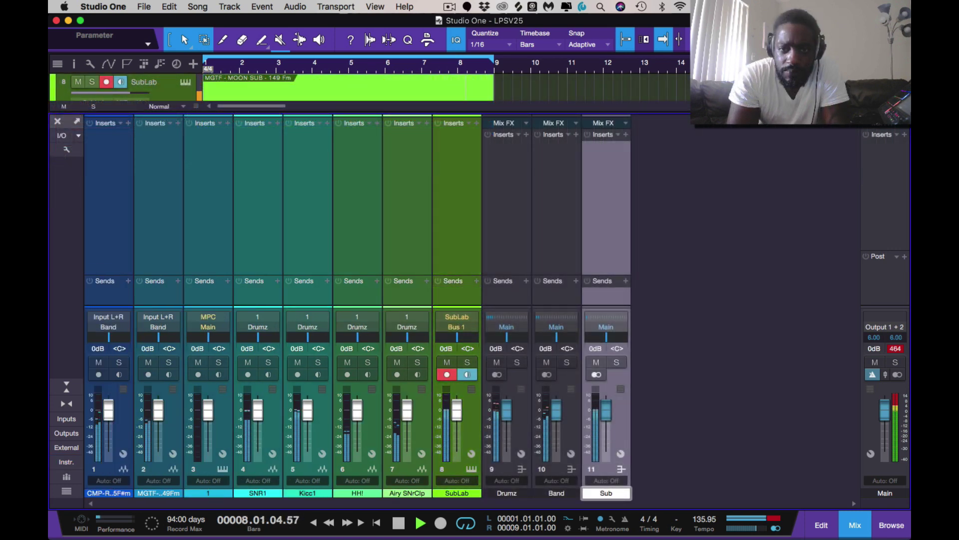
Step: Name the SubLab bus Sub, and group Drumz and Band into a Filter bus, Sub into Bypass, and Filter and Bypass into Master
{"action": "key", "text": "Return"}
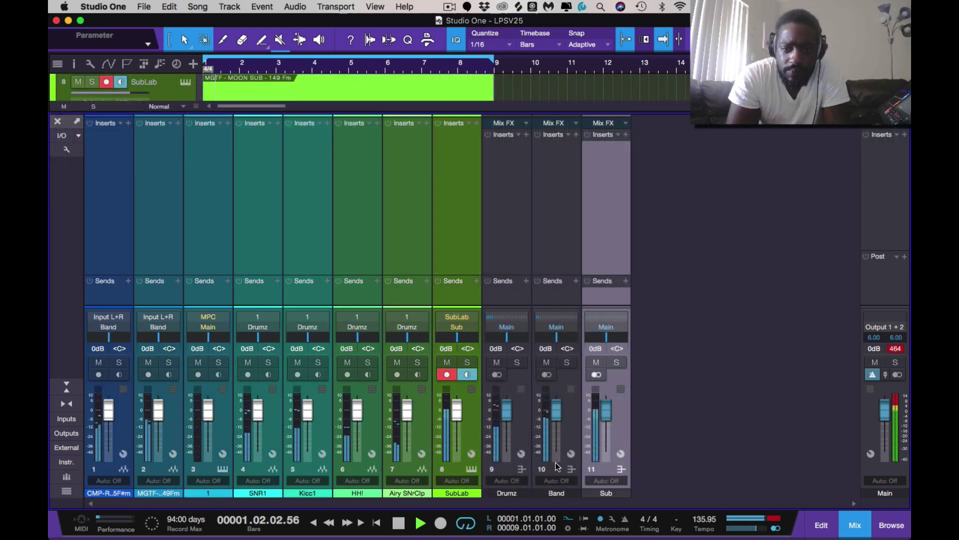
{"action": "left_click", "coordinate": [572, 444]}
{"action": "left_click", "coordinate": [517, 439], "text": "shift"}
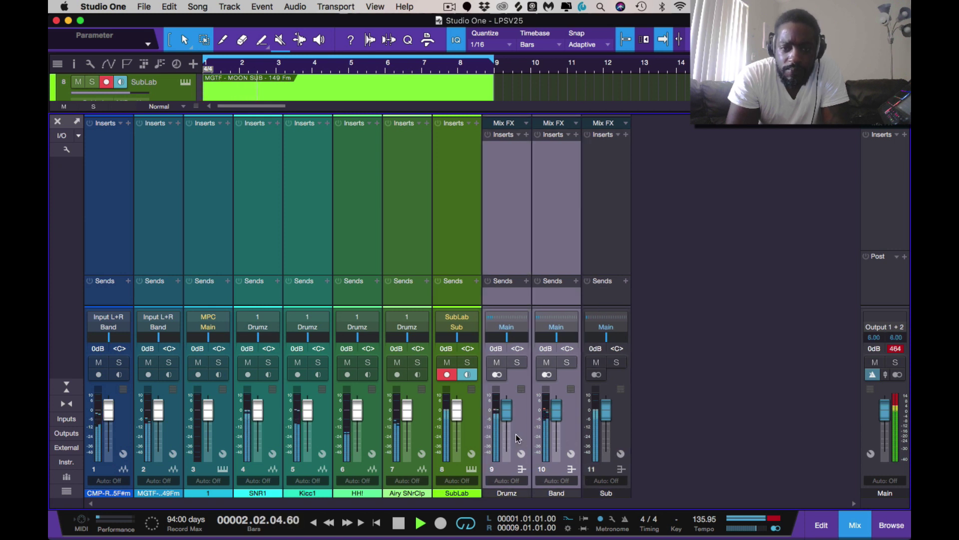
{"action": "right_click", "coordinate": [517, 439]}
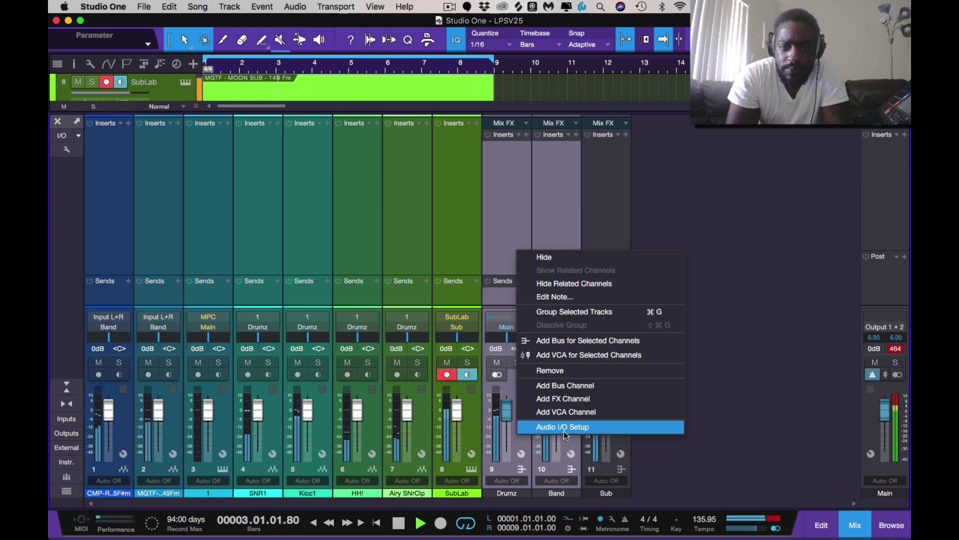
{"action": "left_click", "coordinate": [600, 338]}
{"action": "double_click", "coordinate": [659, 494]}
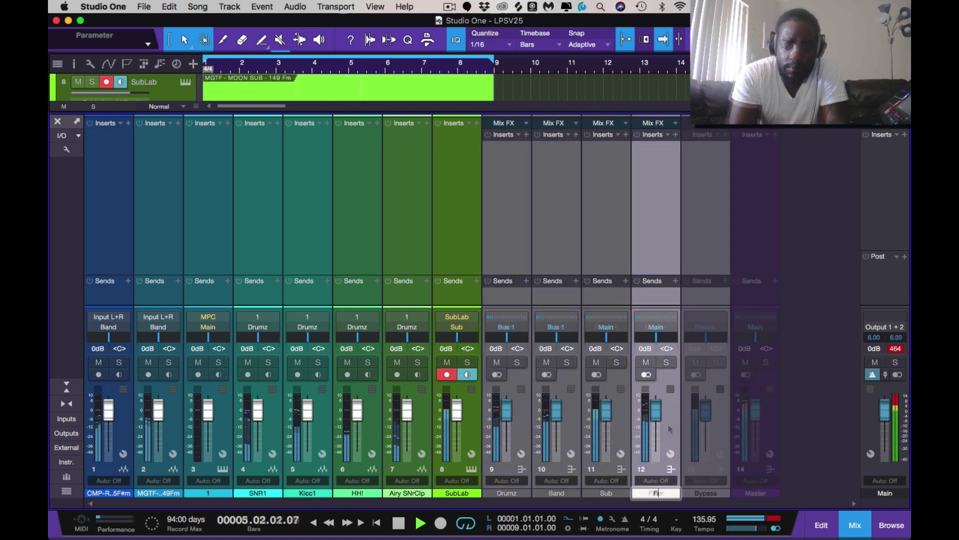
{"action": "key", "text": "space"}
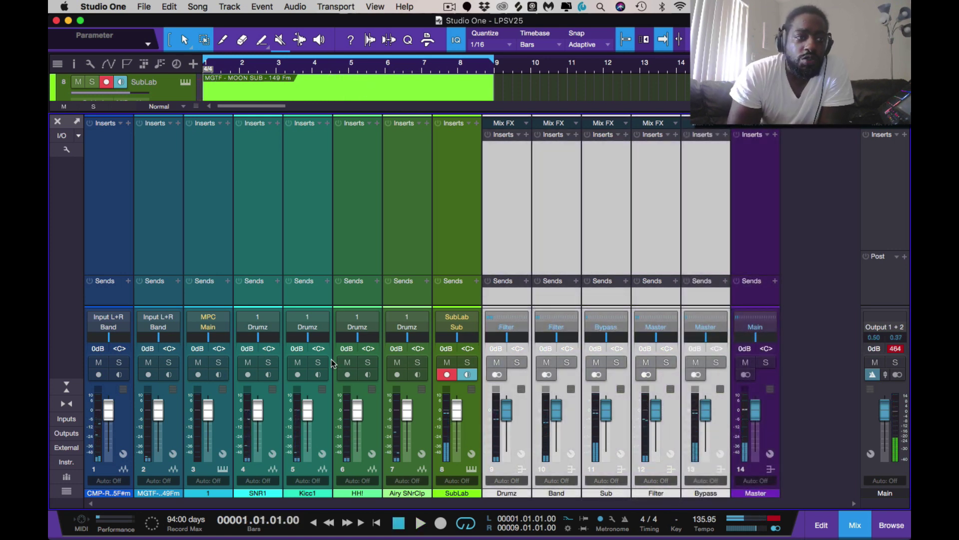
Step: Show the input controls and VCA connections on the mixer channels
{"action": "left_click", "coordinate": [66, 149]}
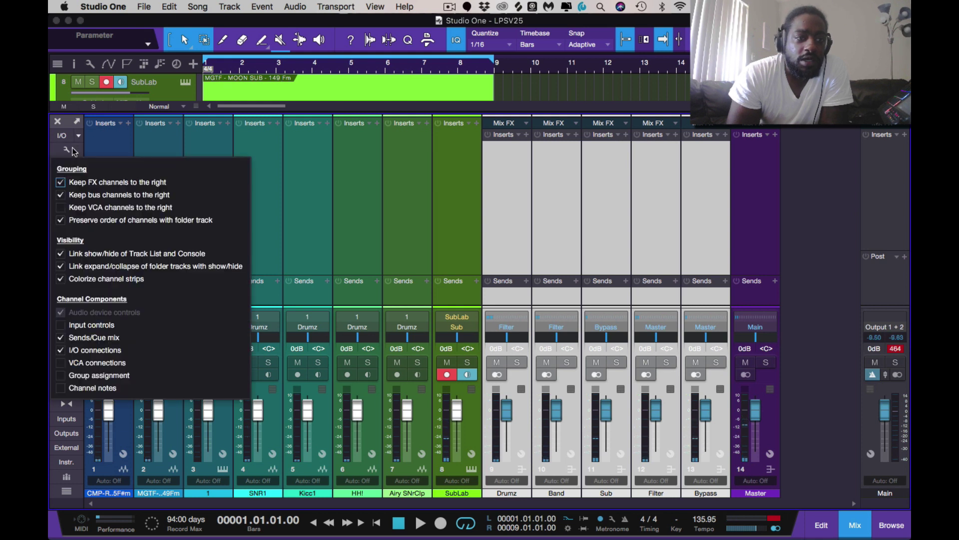
{"action": "left_click", "coordinate": [61, 325]}
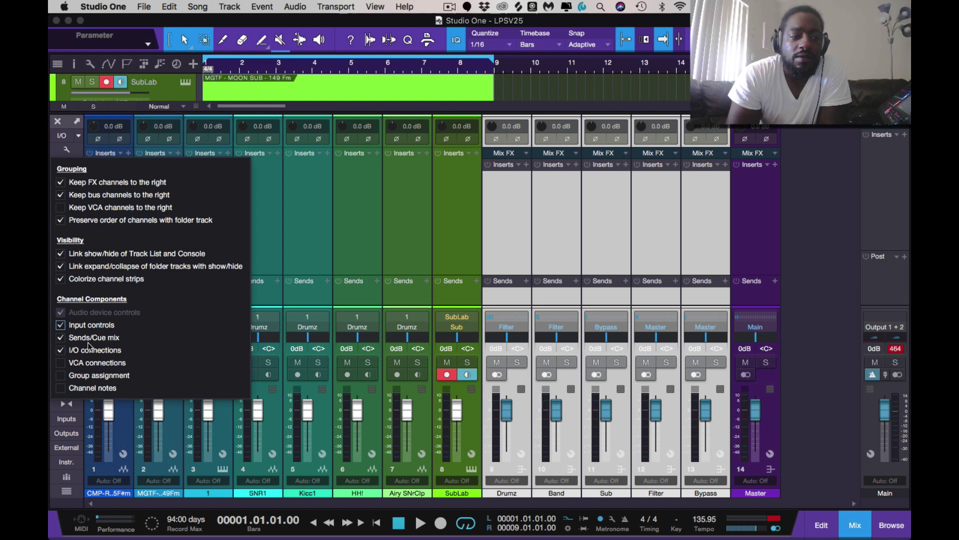
{"action": "left_click", "coordinate": [61, 362]}
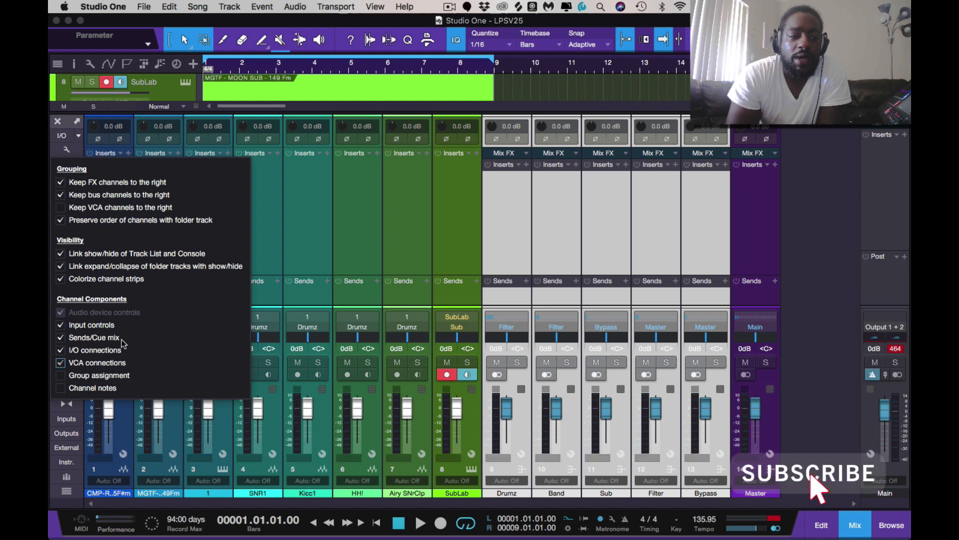
{"action": "left_click", "coordinate": [362, 254]}
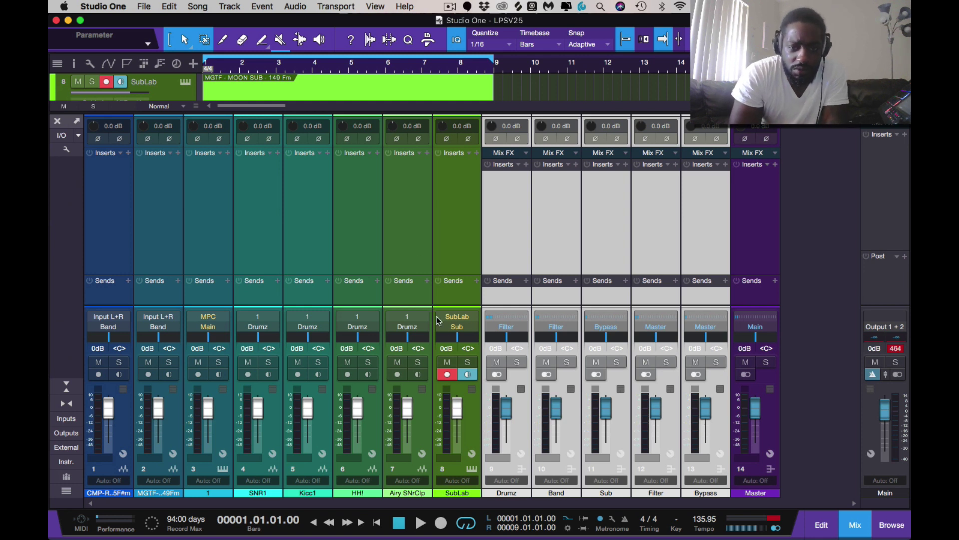
{"action": "left_click", "coordinate": [518, 364]}
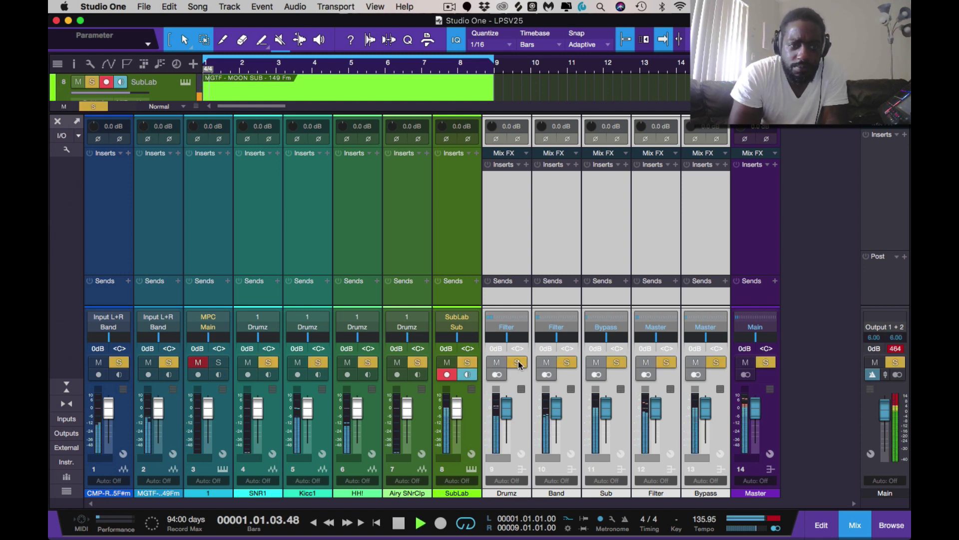
{"action": "left_click", "coordinate": [451, 253]}
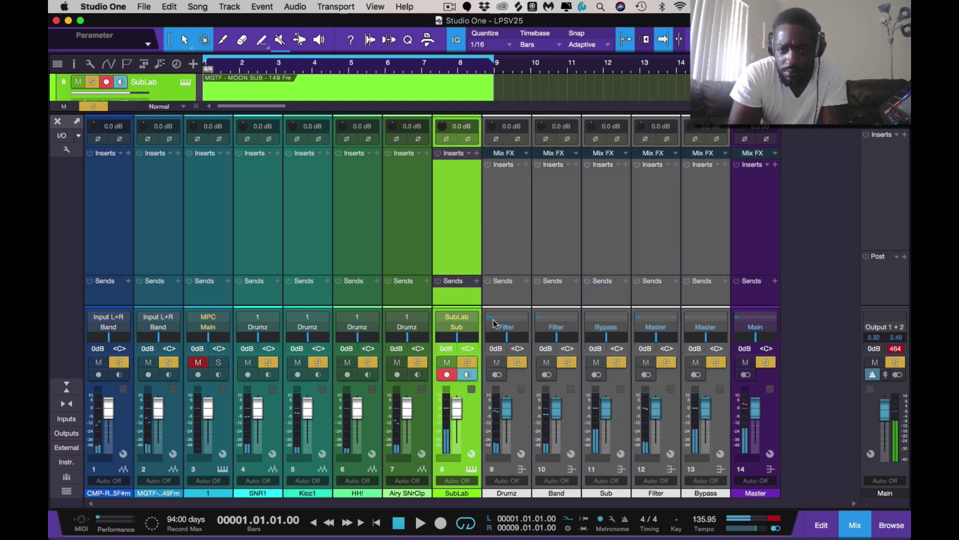
{"action": "left_click", "coordinate": [96, 107]}
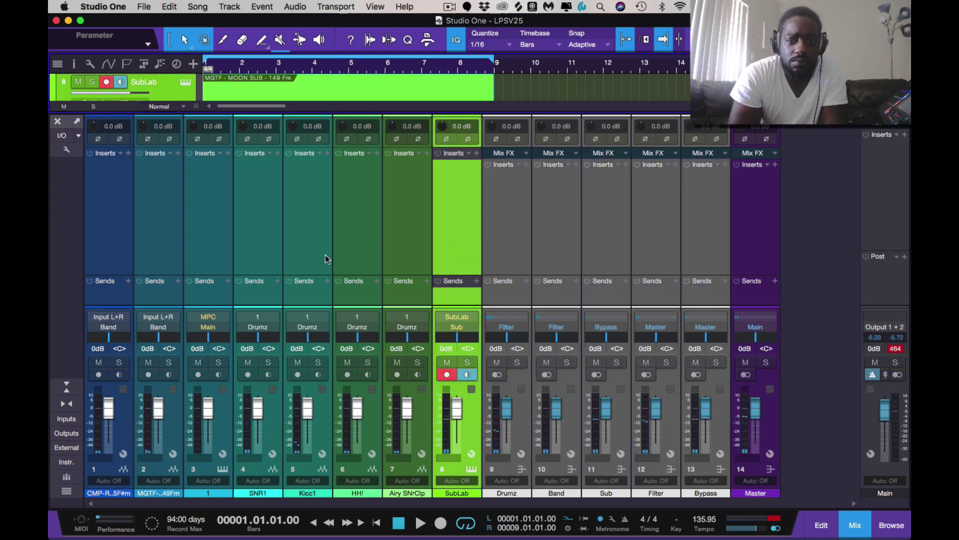
Step: Play the beat with only the Drumz bus soloed, clear the solo, and stop playback
{"action": "key", "text": "space"}
{"action": "left_click", "coordinate": [518, 364]}
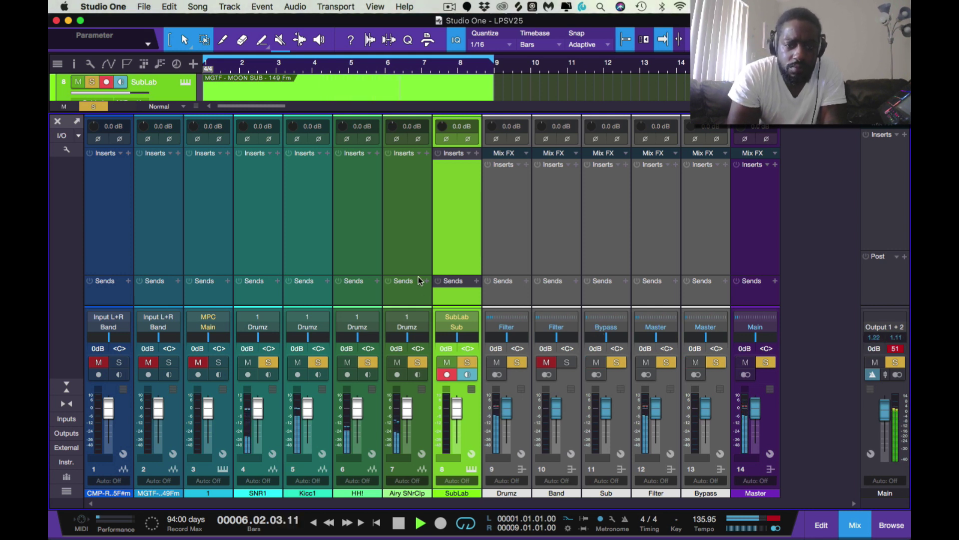
{"action": "left_click", "coordinate": [94, 107]}
{"action": "key", "text": "space"}
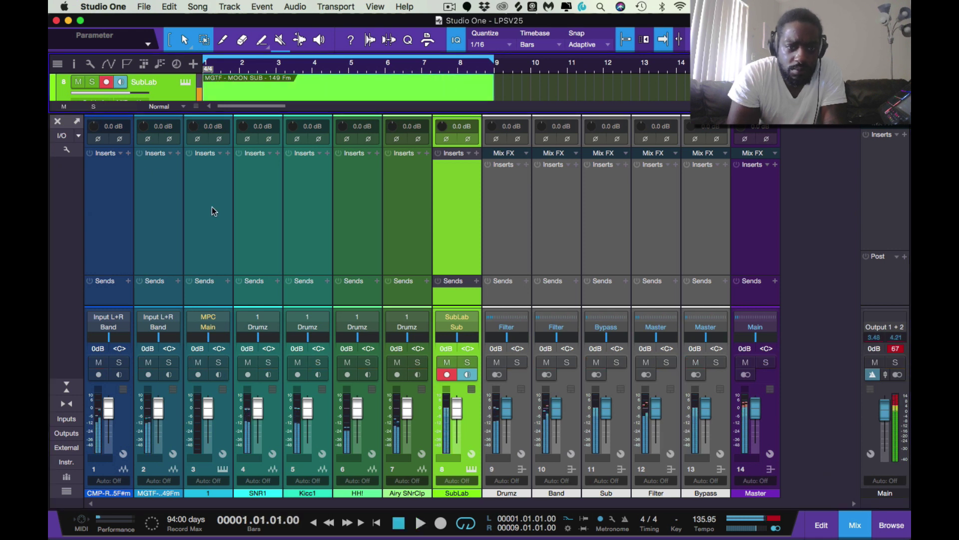
Step: Play the SNR1 track soloed and reset the main output's clip indicator
{"action": "left_click", "coordinate": [269, 362]}
{"action": "key", "text": "space"}
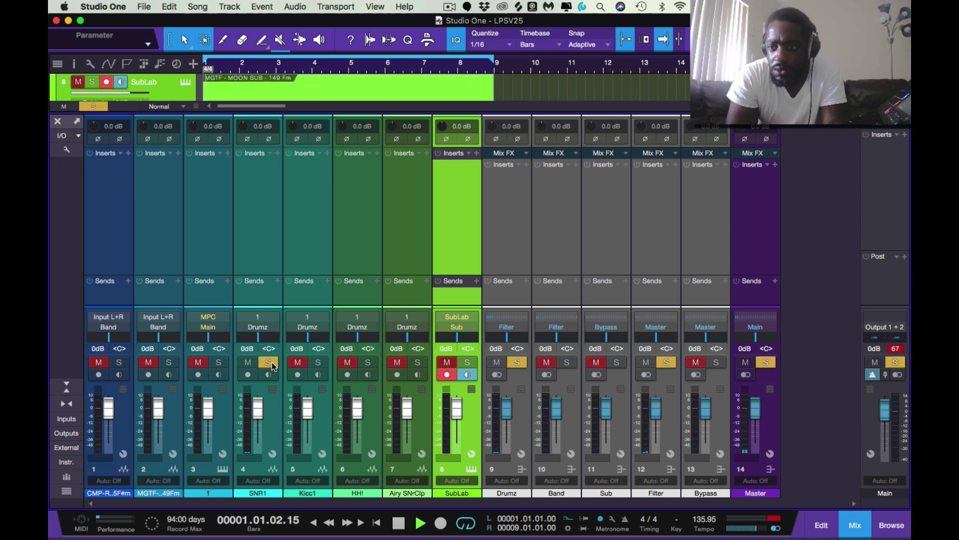
{"action": "left_click", "coordinate": [897, 348]}
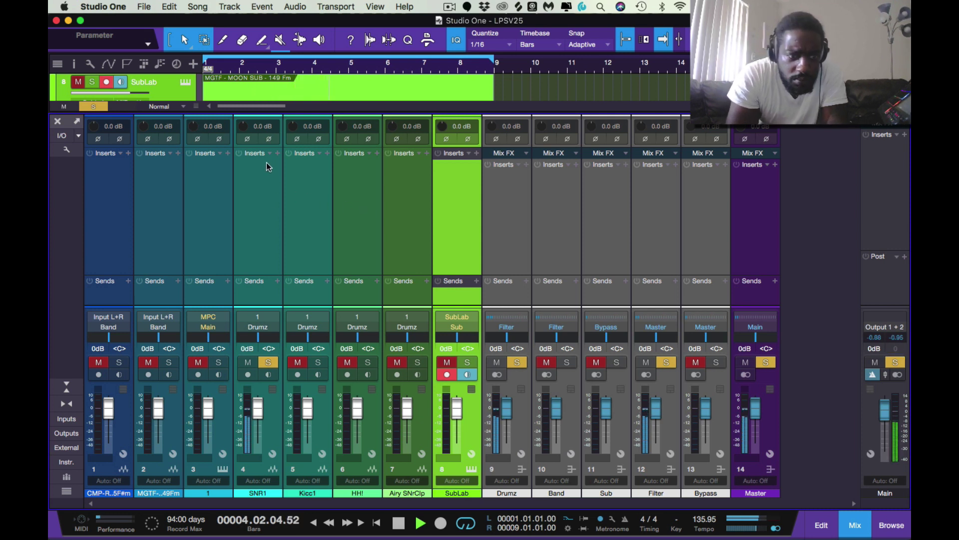
Step: Set the input gain of the SNR1 channel to -9 dB
{"action": "double_click", "coordinate": [257, 128]}
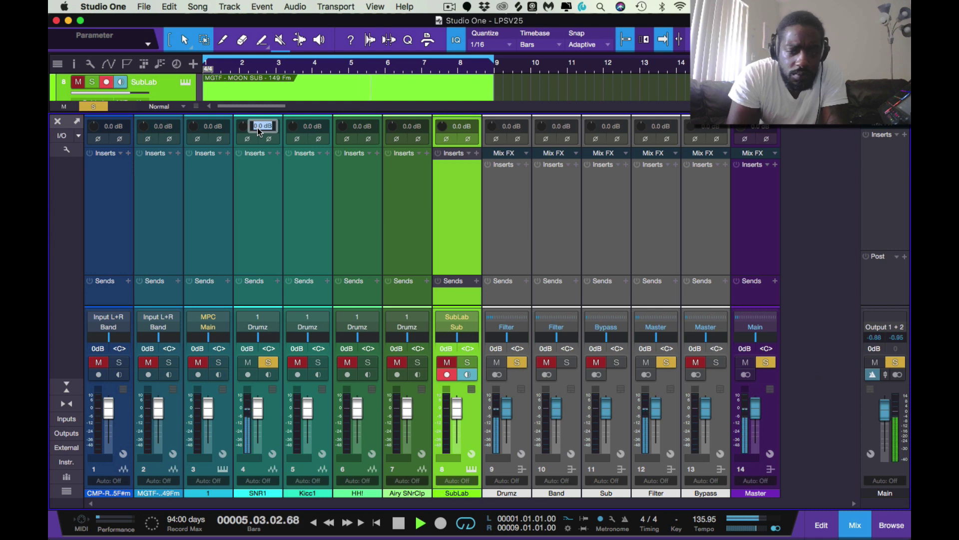
{"action": "key", "text": "BackSpace"}
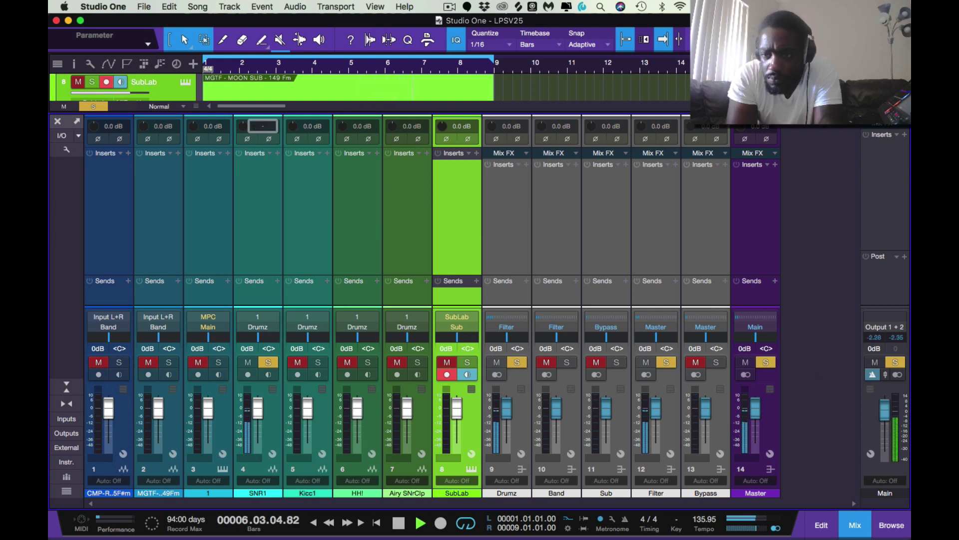
{"action": "type", "text": "-"}
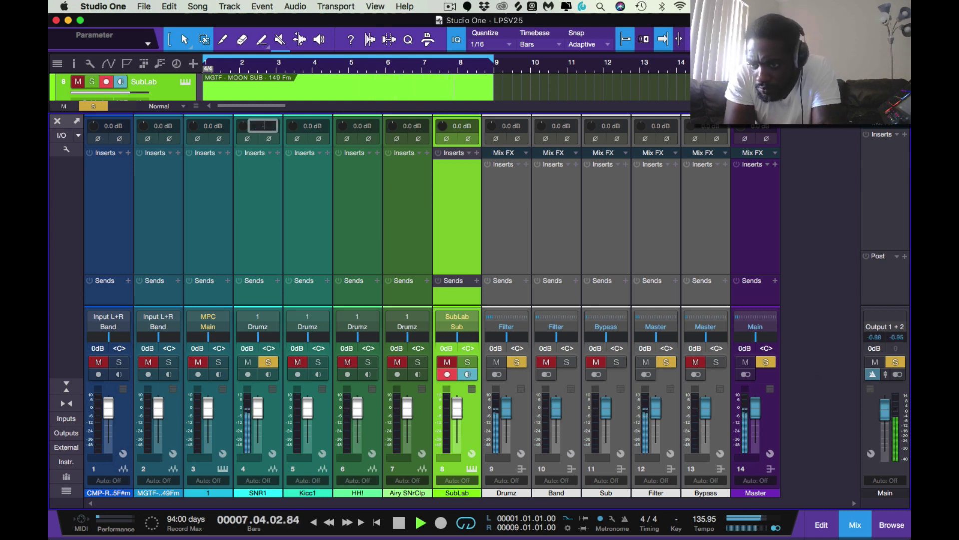
{"action": "type", "text": "9"}
{"action": "key", "text": "Return"}
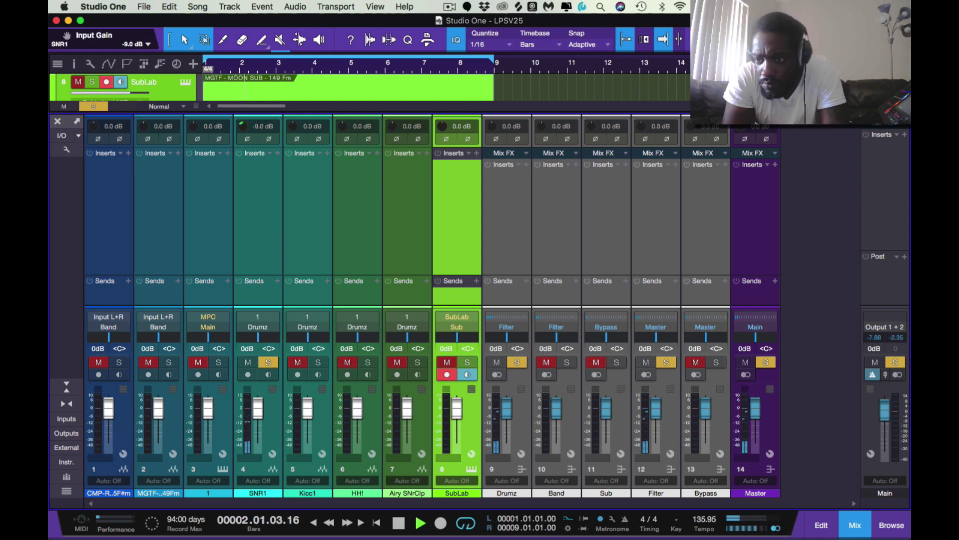
Step: Set the input gain of Kicc1 to -6 dB and switch the solo from Kicc1 to HH!
{"action": "key", "text": "Down"}
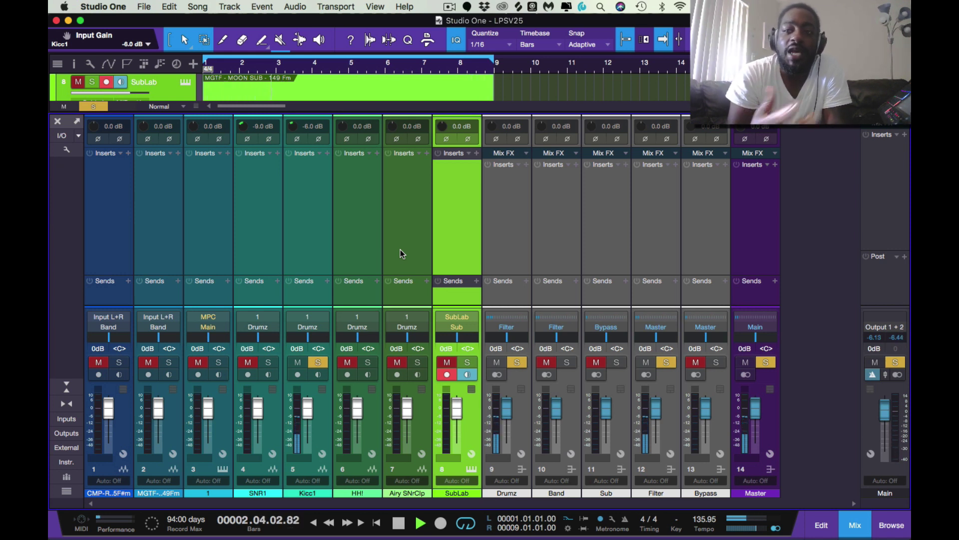
{"action": "left_click", "coordinate": [368, 362]}
{"action": "left_click", "coordinate": [347, 362]}
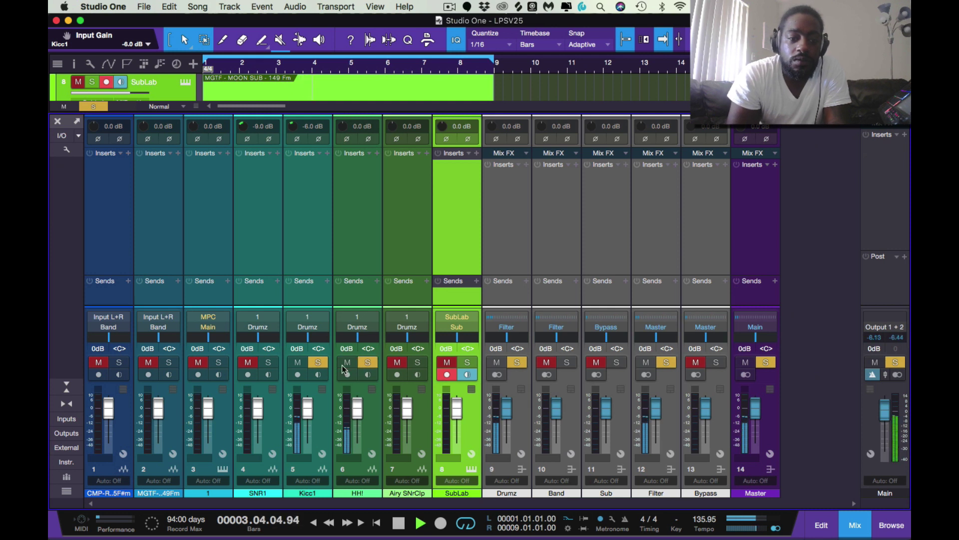
{"action": "left_click", "coordinate": [318, 361]}
{"action": "left_click", "coordinate": [298, 362]}
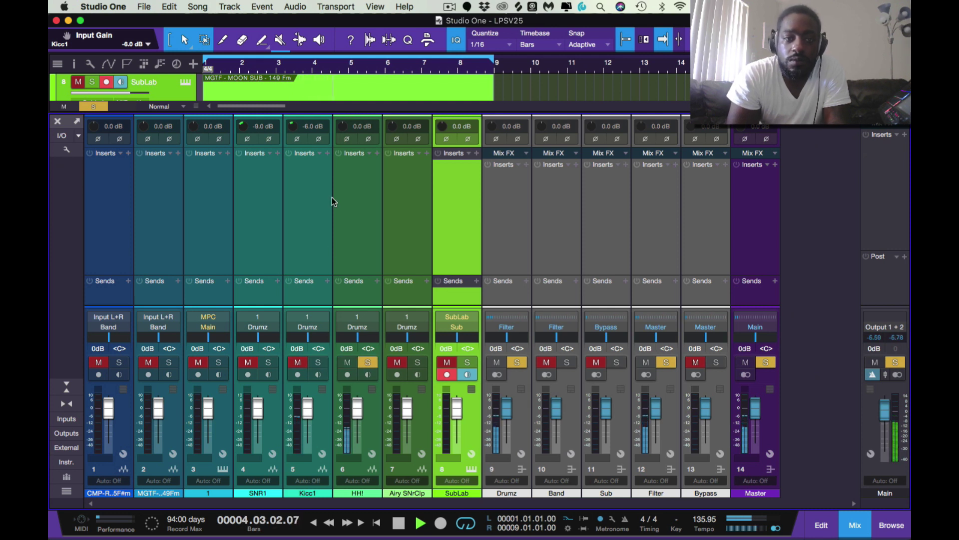
Step: Set the input gain of the HH! channel to -3 dB
{"action": "double_click", "coordinate": [358, 128]}
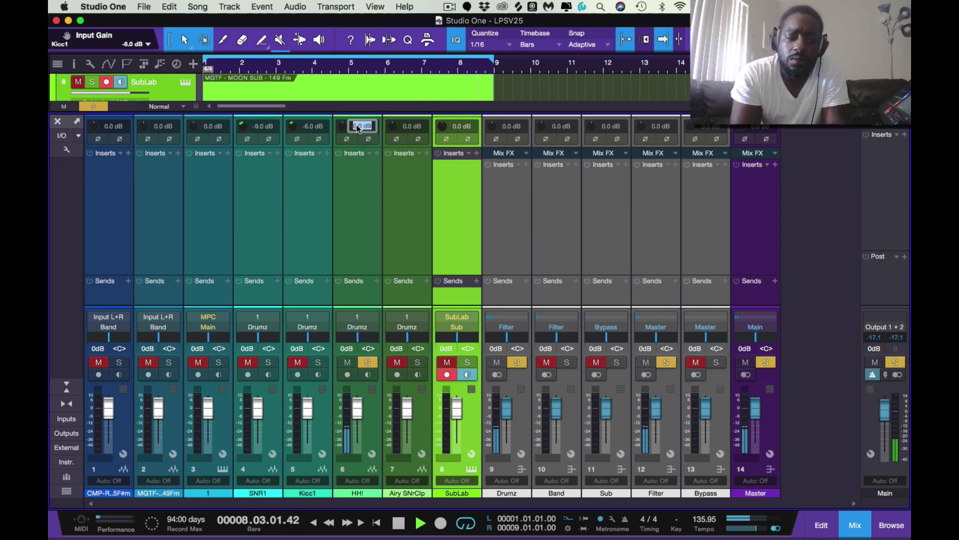
{"action": "key", "text": "BackSpace"}
{"action": "type", "text": "-3"}
{"action": "key", "text": "Return"}
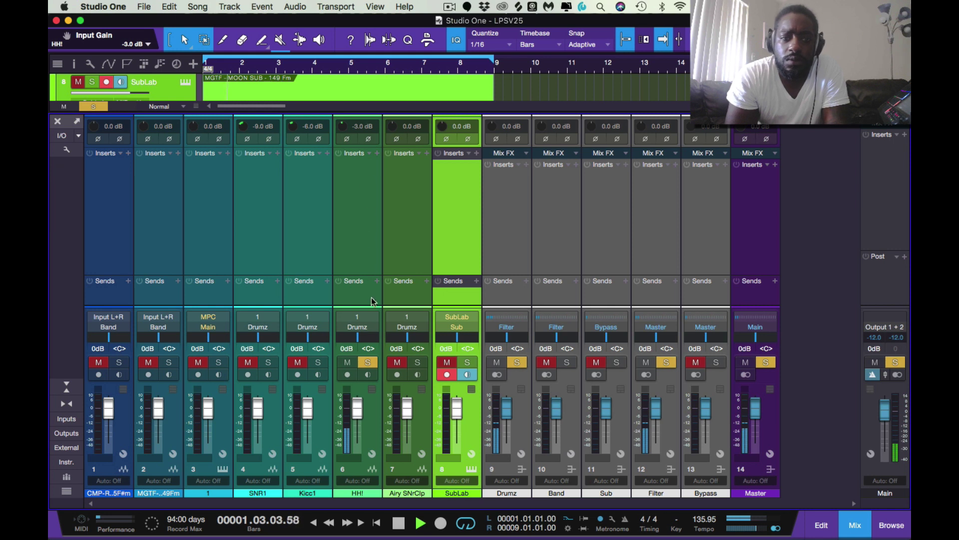
Step: Switch the solo from HH! to Airy SNrClp and reset the main output's clip indicator
{"action": "left_click", "coordinate": [368, 362]}
{"action": "left_click", "coordinate": [417, 362]}
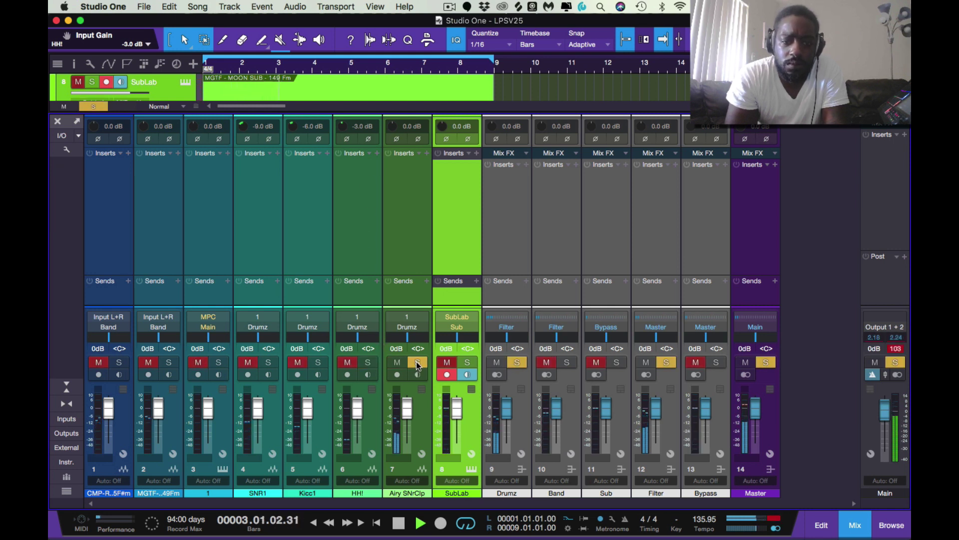
{"action": "left_click", "coordinate": [895, 350]}
{"action": "left_click", "coordinate": [893, 349]}
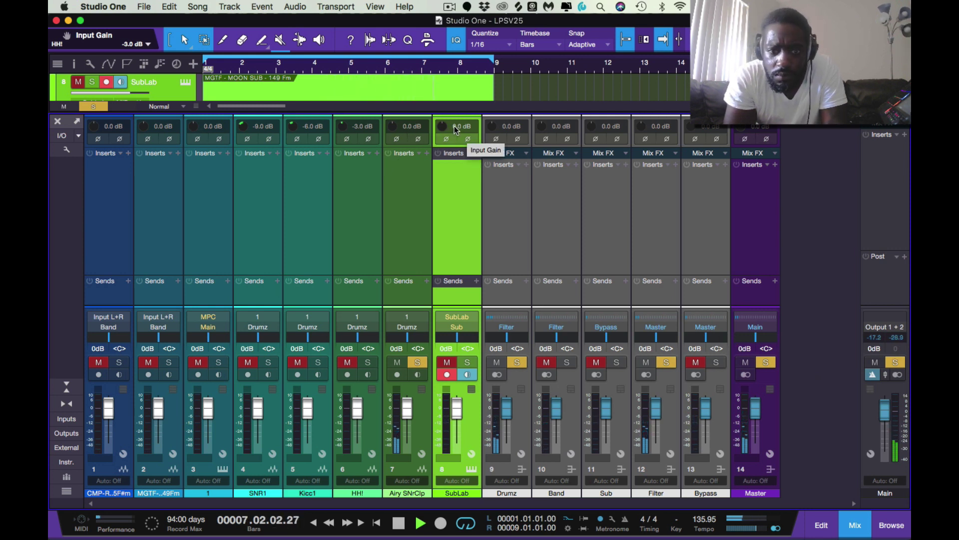
Step: Set the input gain of the Airy SNrClp channel to -5 dB
{"action": "double_click", "coordinate": [409, 128]}
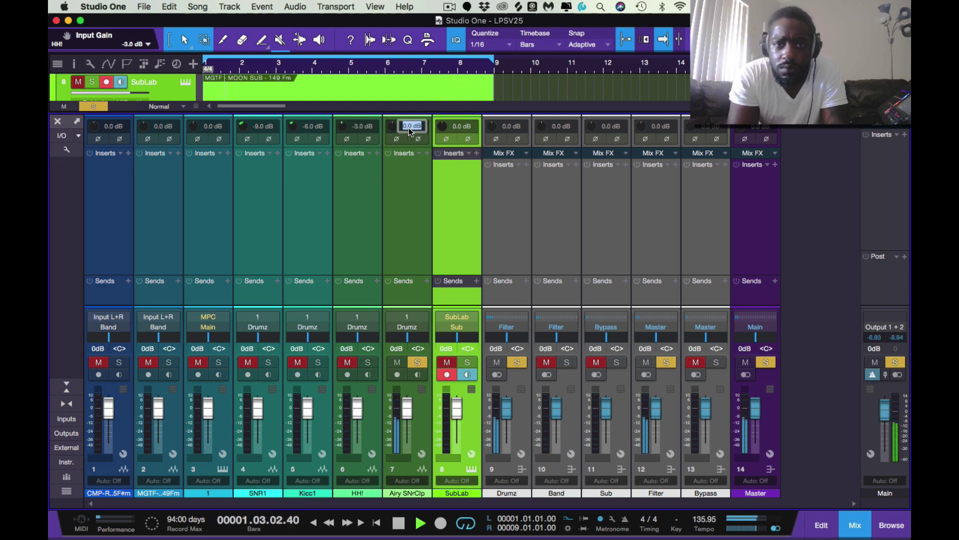
{"action": "type", "text": "-5"}
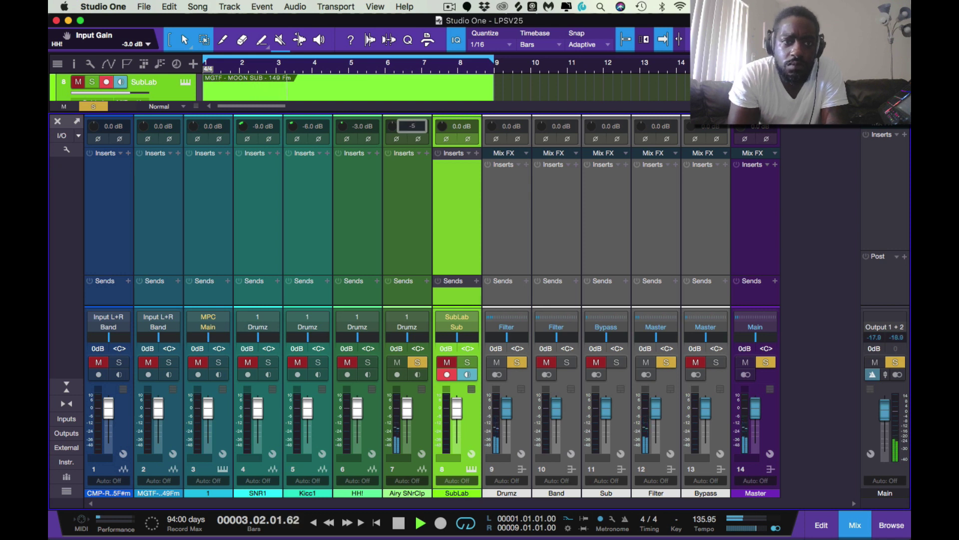
{"action": "key", "text": "Return"}
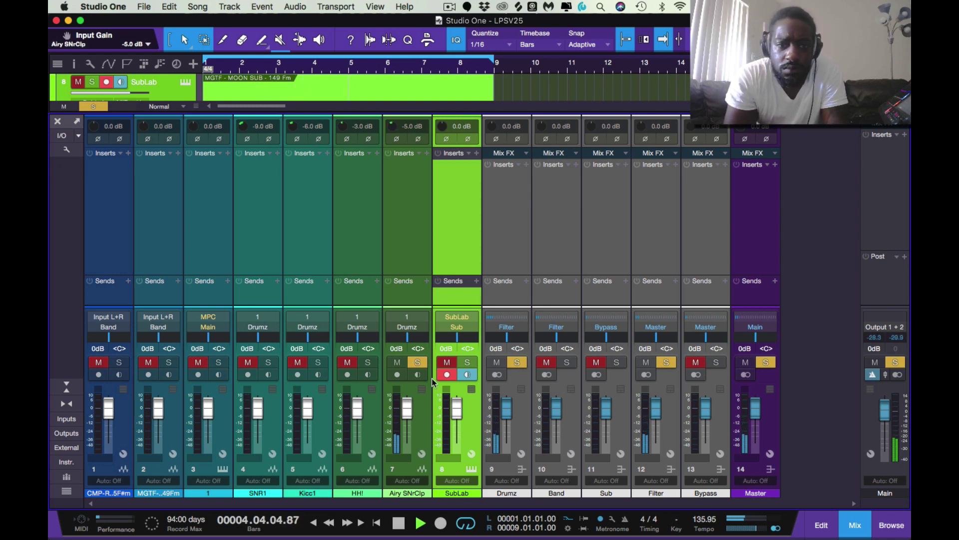
Step: Solo SubLab in place of Airy SNrClp, set its input gain to -12 dB and release the solo
{"action": "left_click", "coordinate": [466, 362], "text": "alt"}
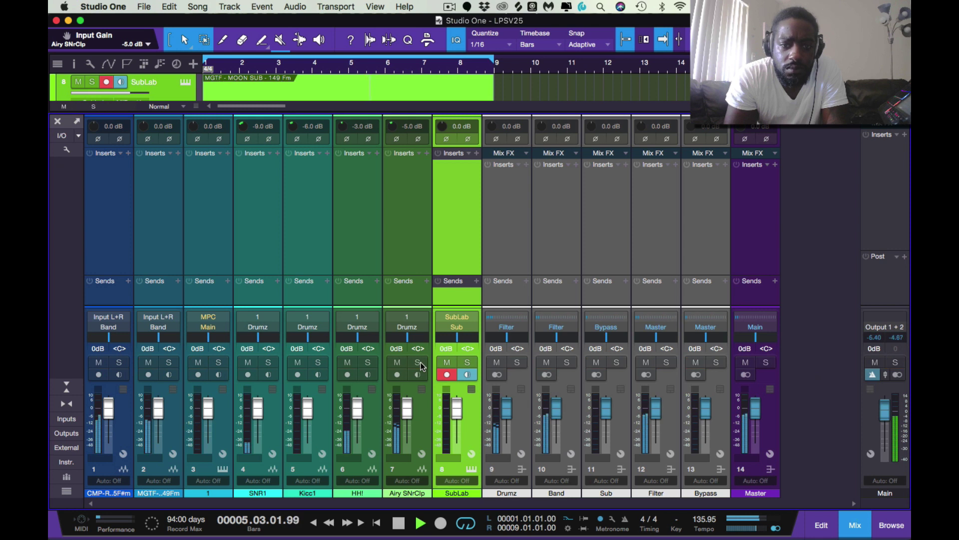
{"action": "left_click", "coordinate": [468, 363]}
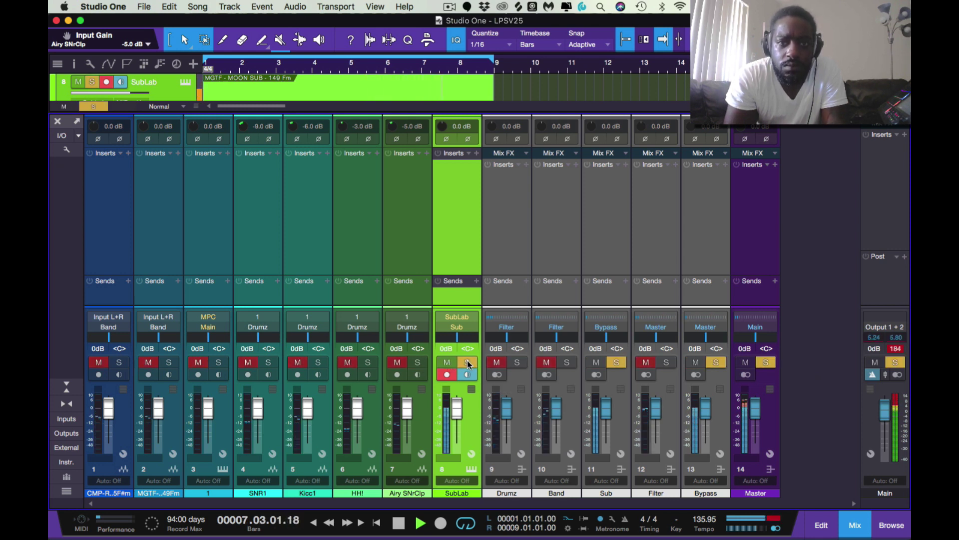
{"action": "double_click", "coordinate": [459, 128]}
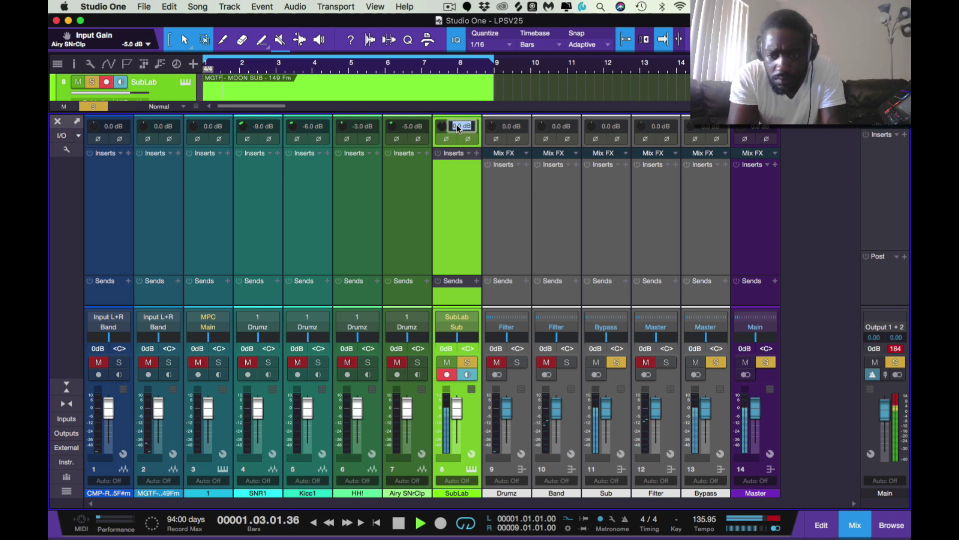
{"action": "type", "text": "-12"}
{"action": "key", "text": "Return"}
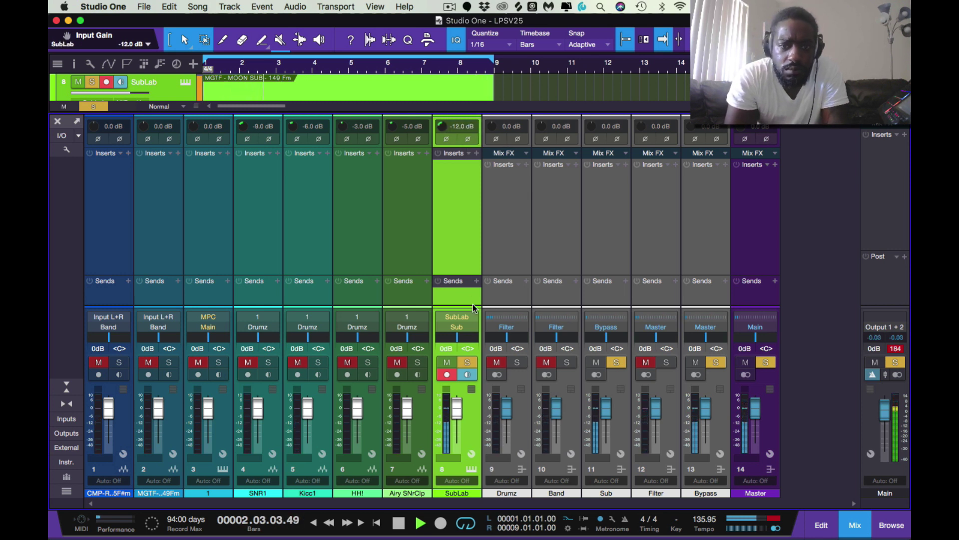
{"action": "left_click", "coordinate": [472, 362]}
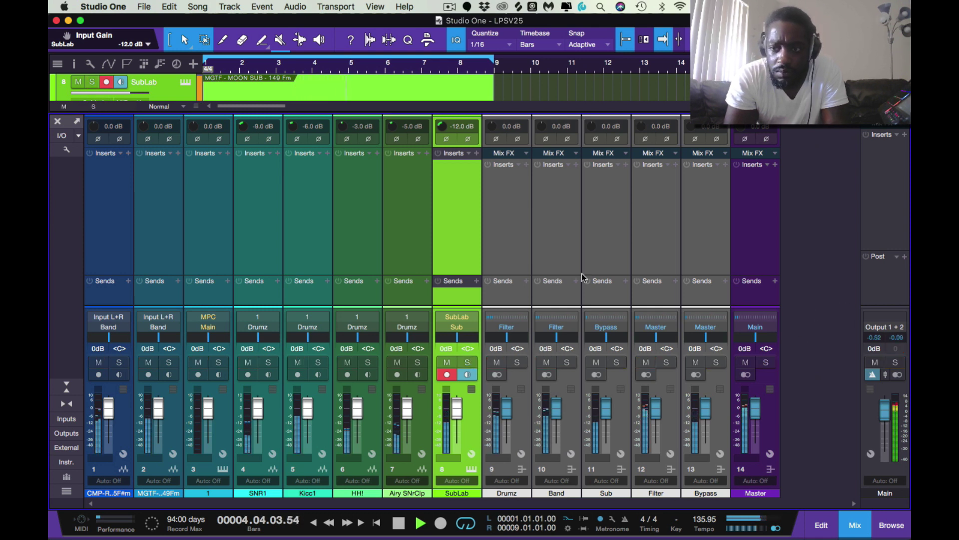
Step: Solo the CMP Rev Run loop channel, set its input gain to -22 dB and release the solo
{"action": "left_click", "coordinate": [119, 363]}
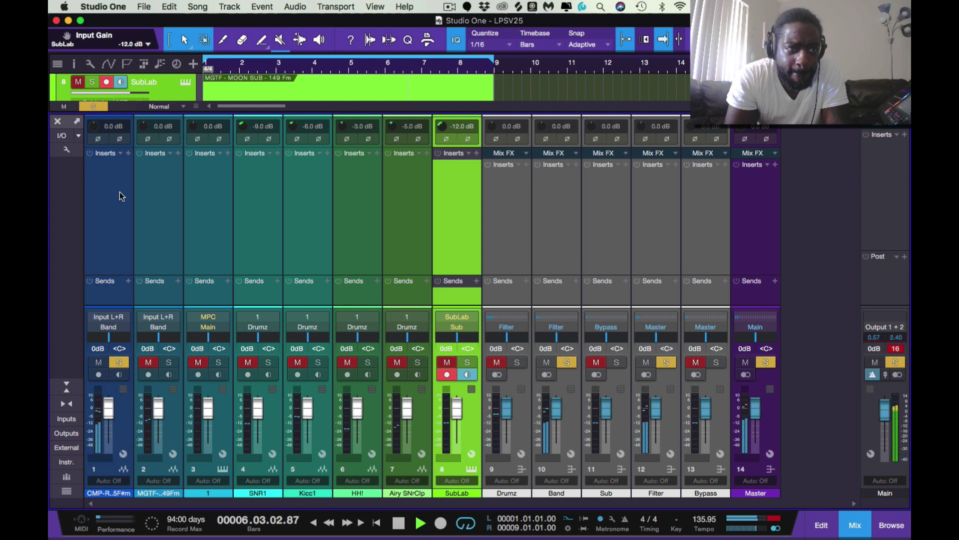
{"action": "double_click", "coordinate": [111, 131]}
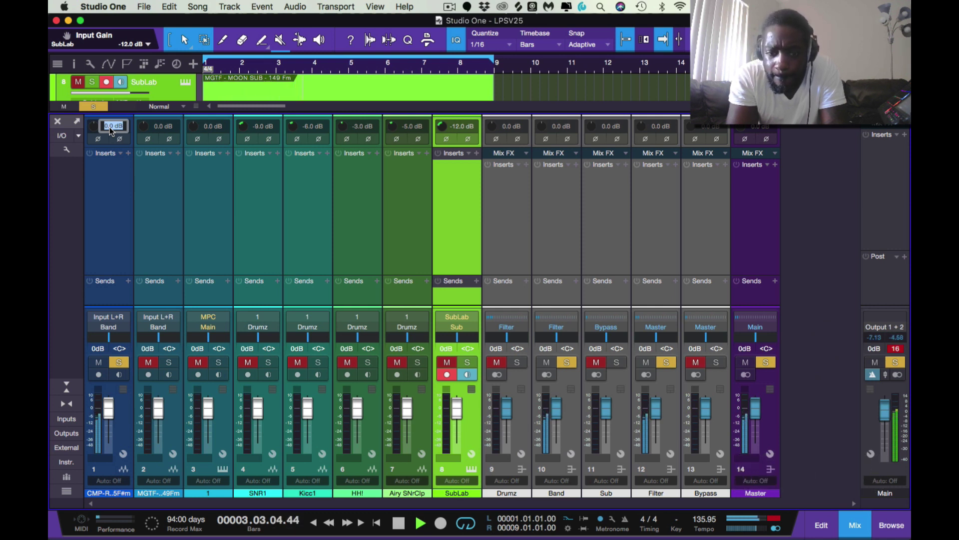
{"action": "key", "text": "BackSpace"}
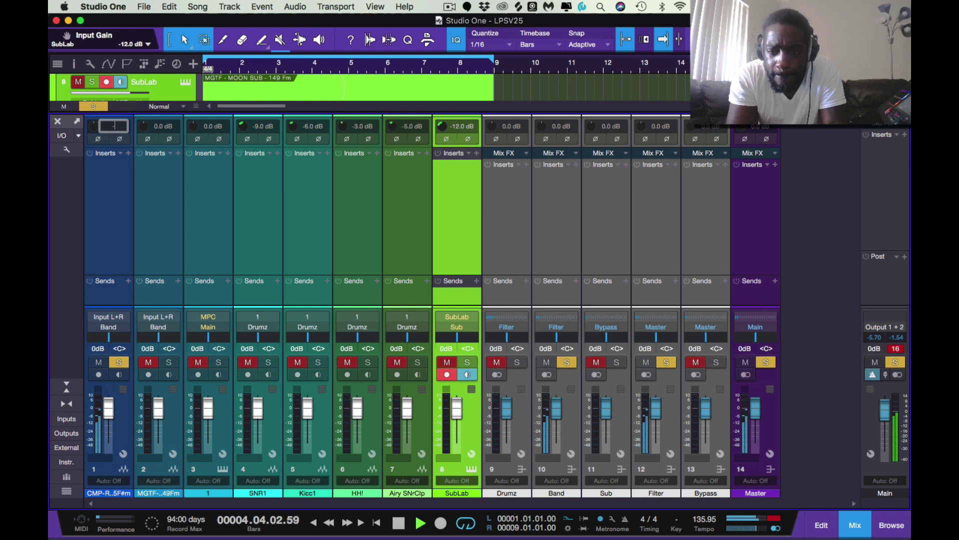
{"action": "key", "text": "Return"}
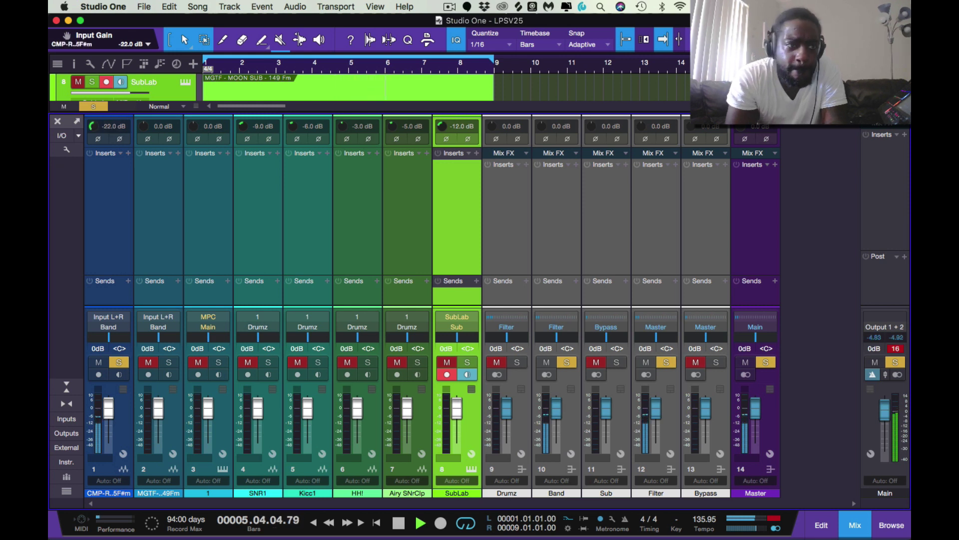
{"action": "left_click", "coordinate": [119, 362]}
Step: Solo the MGTF Moon Sub loop channel, set its input gain to -18 dB and release the solo
{"action": "left_click", "coordinate": [169, 362]}
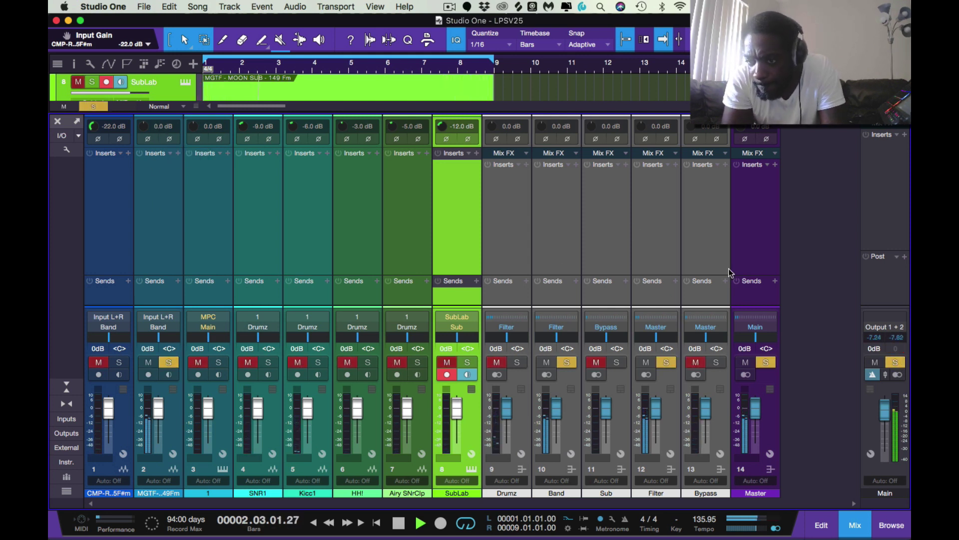
{"action": "double_click", "coordinate": [159, 128]}
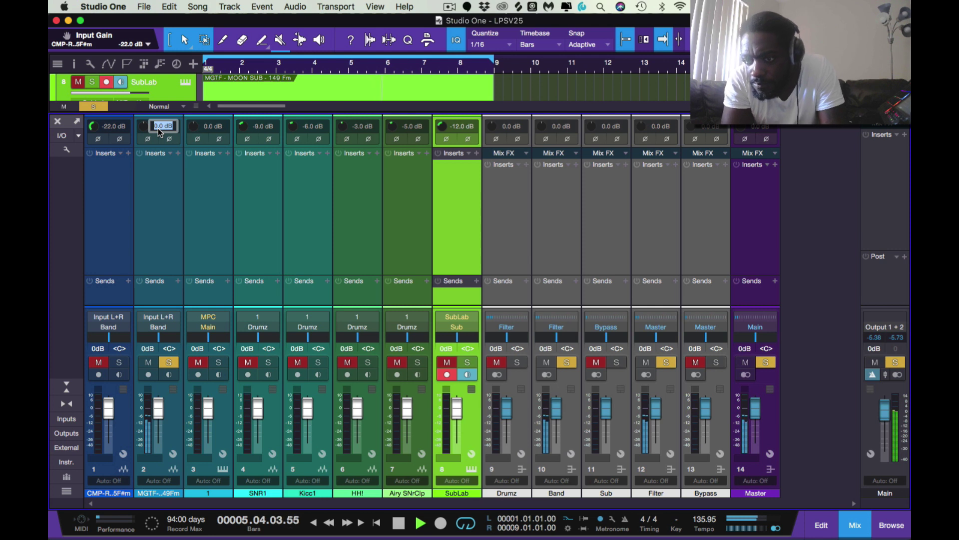
{"action": "type", "text": "-"}
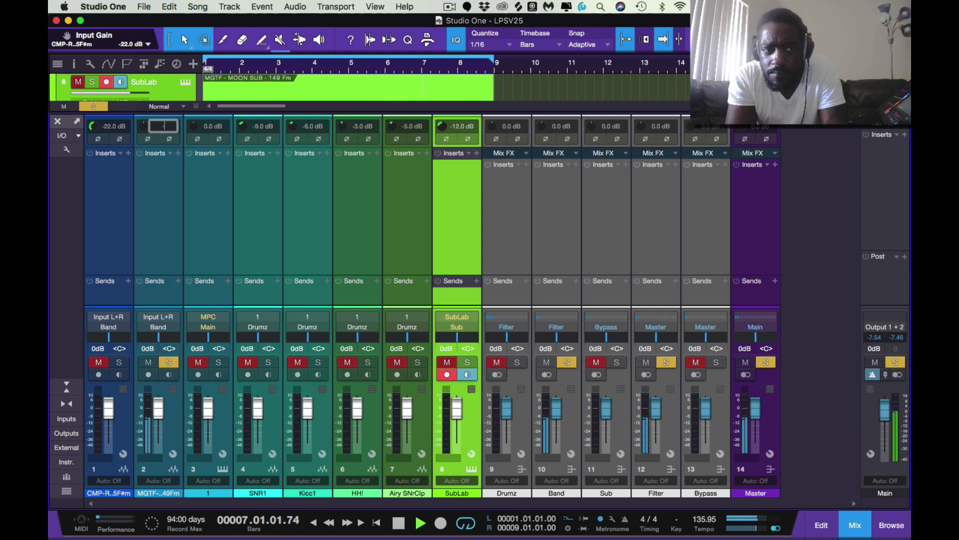
{"action": "type", "text": "1"}
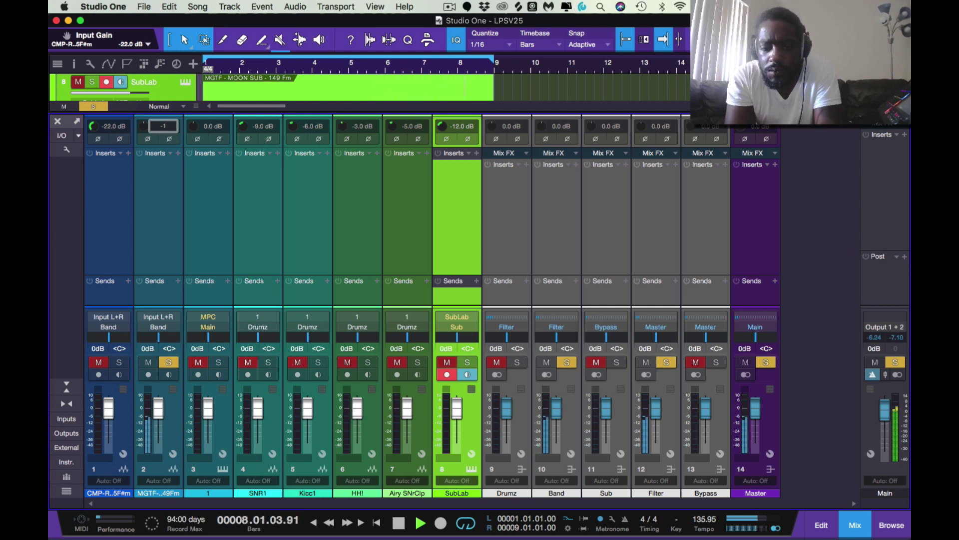
{"action": "type", "text": "8"}
{"action": "key", "text": "Return"}
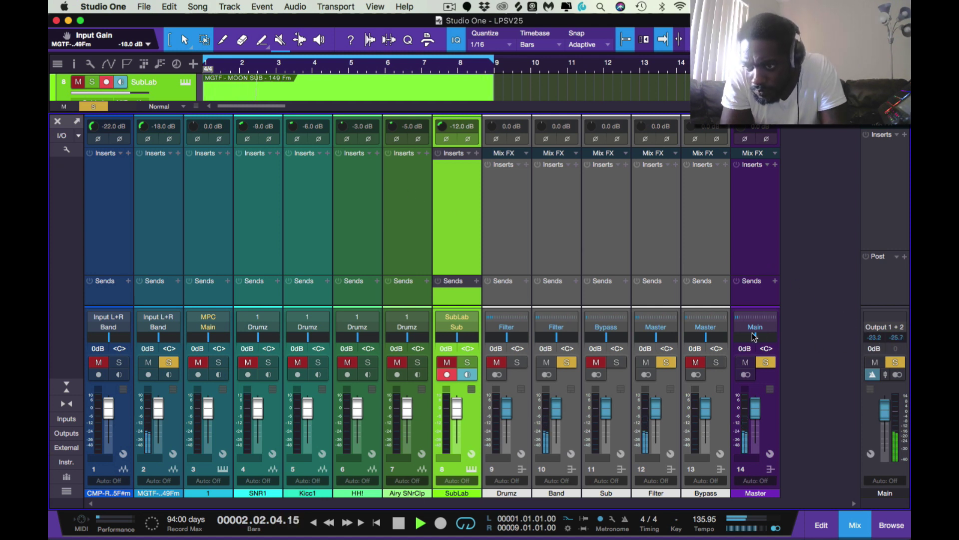
{"action": "left_click", "coordinate": [168, 363]}
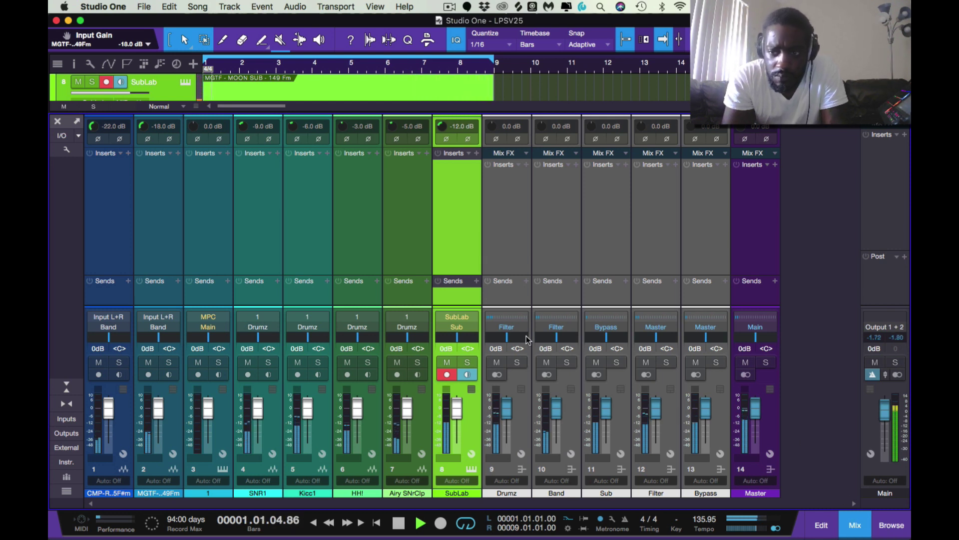
Step: Set the input gain of the Airy SNrClp channel to -7 dB with the full mix playing
{"action": "double_click", "coordinate": [410, 127]}
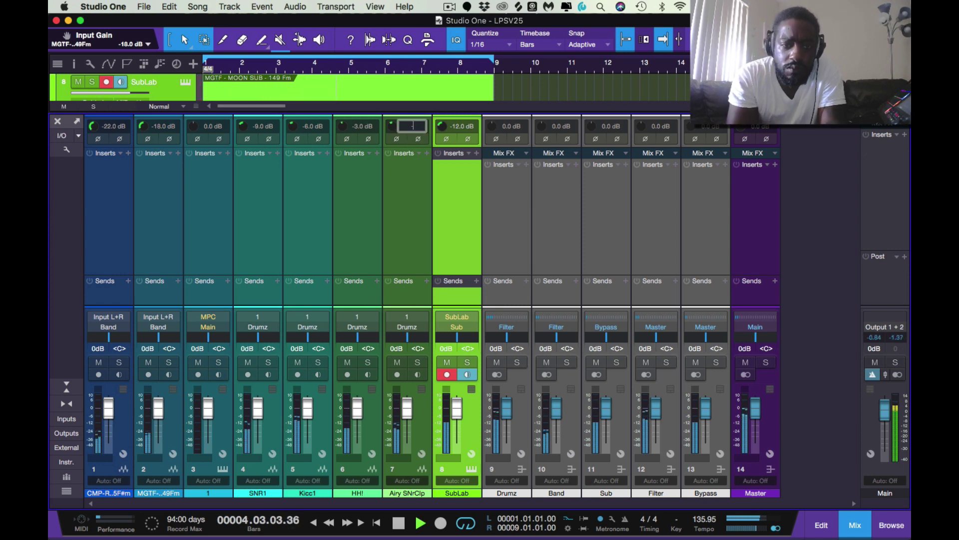
{"action": "type", "text": "-7.0 dB"}
{"action": "key", "text": "Return"}
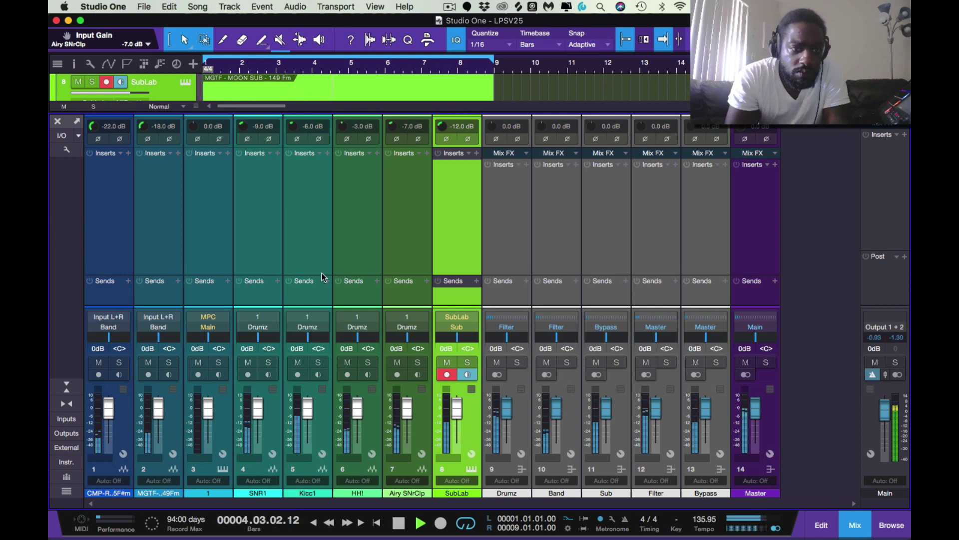
Step: Insert Trackspacer on the SubLab channel and feed its sidechain from the MGTF Moon Sub and Kicc1 tracks
{"action": "left_click", "coordinate": [476, 153]}
{"action": "type", "text": "t"}
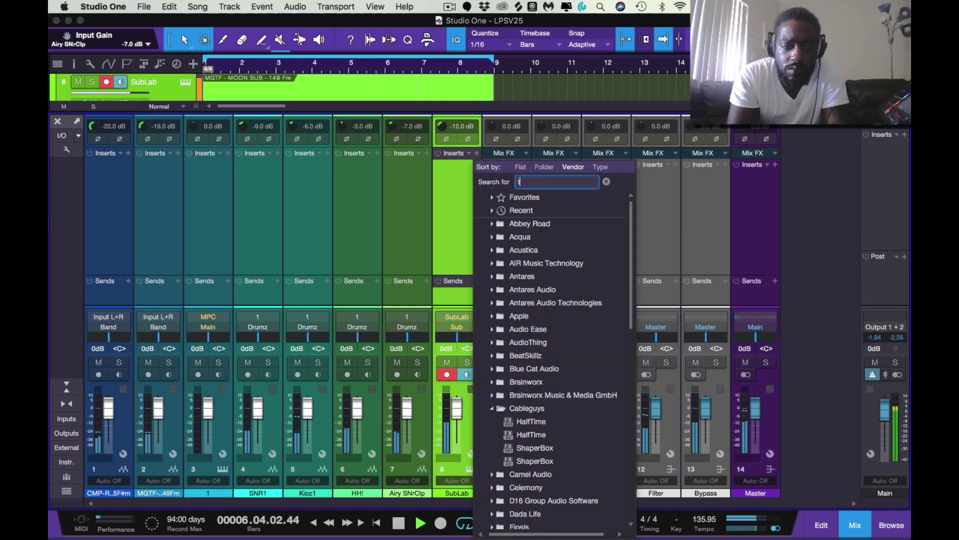
{"action": "type", "text": "rac"}
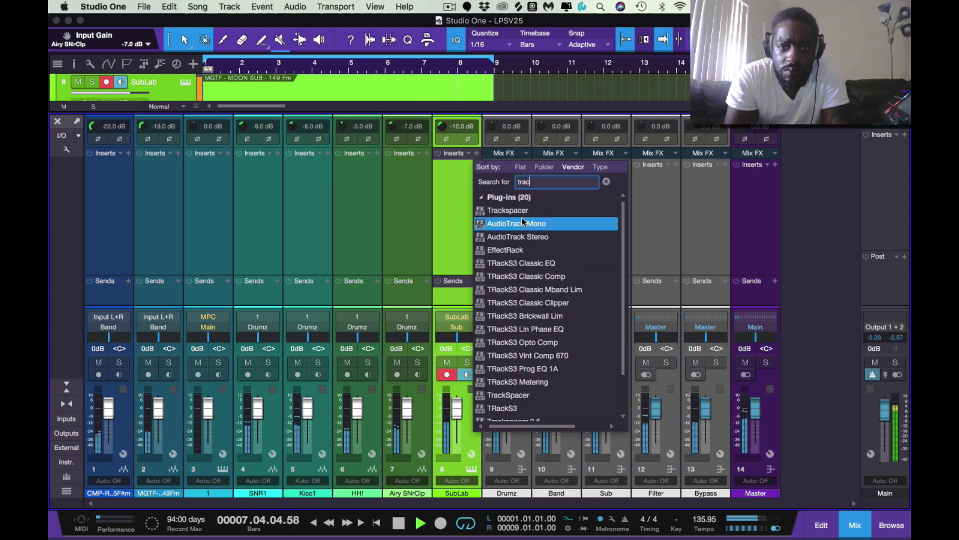
{"action": "left_click", "coordinate": [524, 211]}
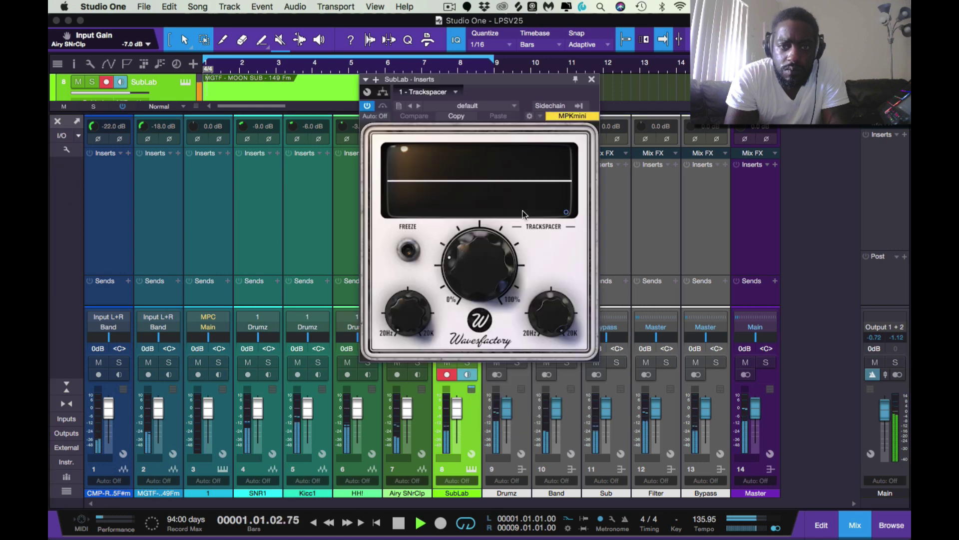
{"action": "left_click", "coordinate": [578, 106]}
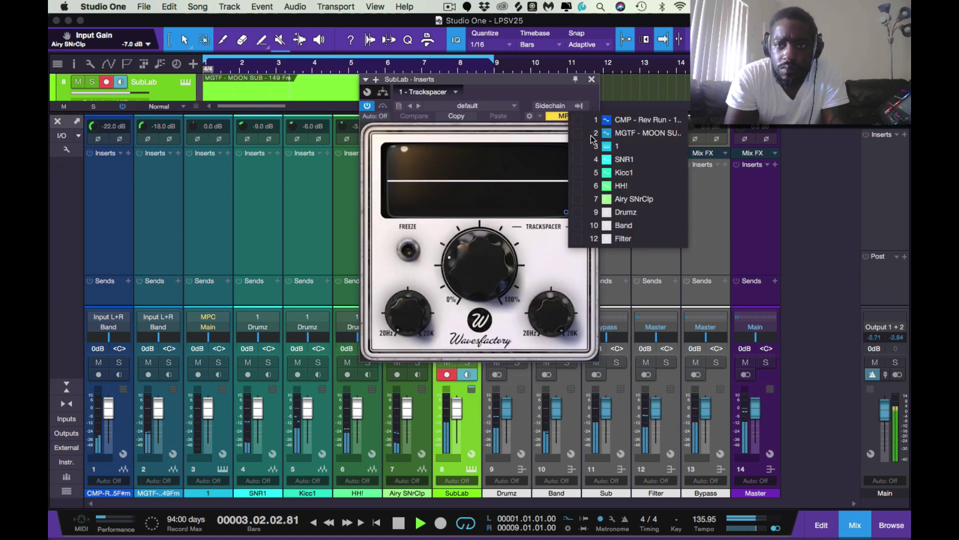
{"action": "left_click", "coordinate": [577, 173]}
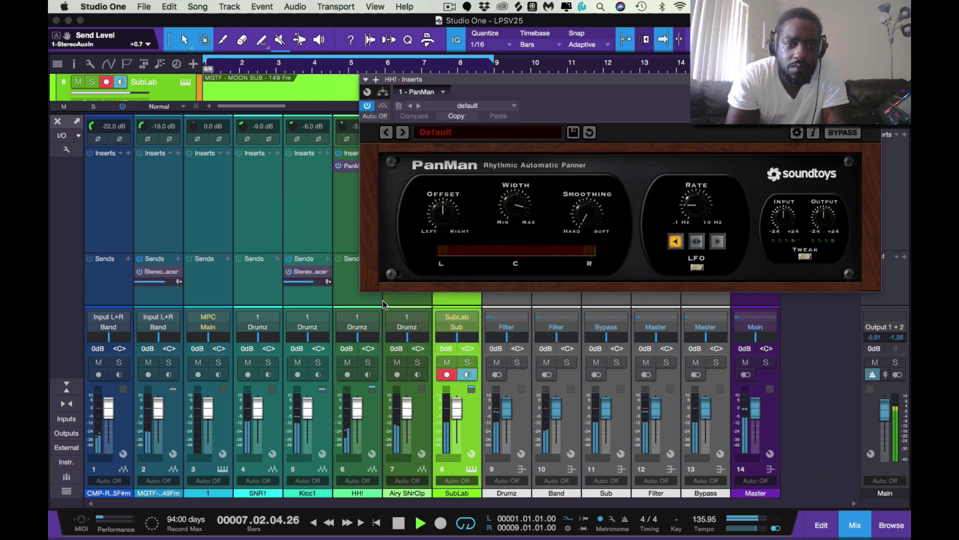
Step: Set PanMan on HH! to pan in both directions with offset 30.45 degrees, smoothing 0.36 and a rate of about 0.59 Hz
{"action": "left_click", "coordinate": [697, 242]}
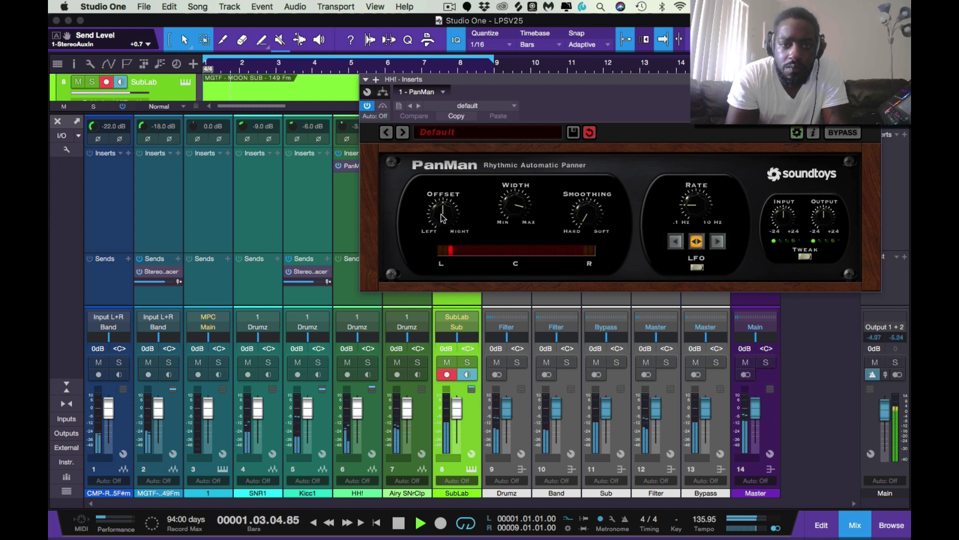
{"action": "left_click_drag", "start_coordinate": [442, 217], "coordinate": [443, 196]}
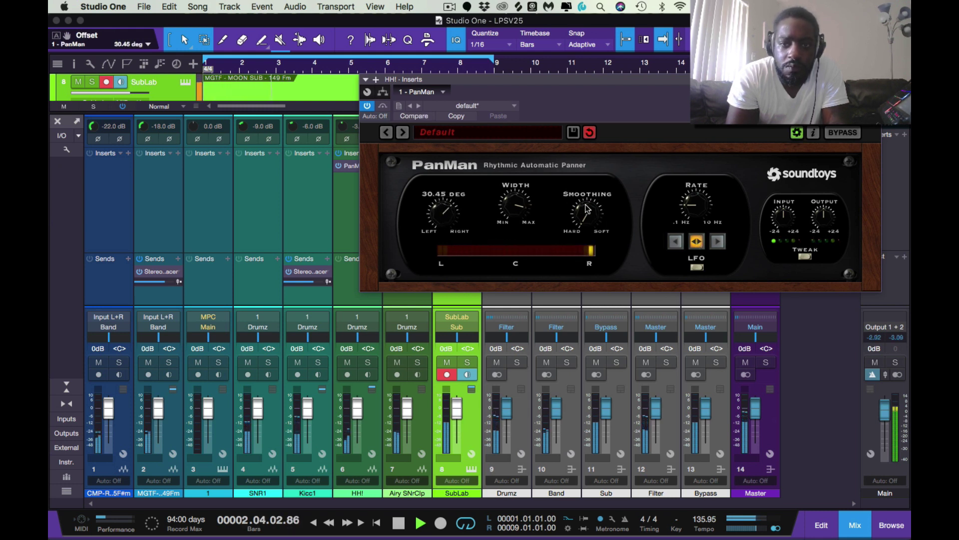
{"action": "left_click_drag", "start_coordinate": [593, 219], "coordinate": [588, 181]}
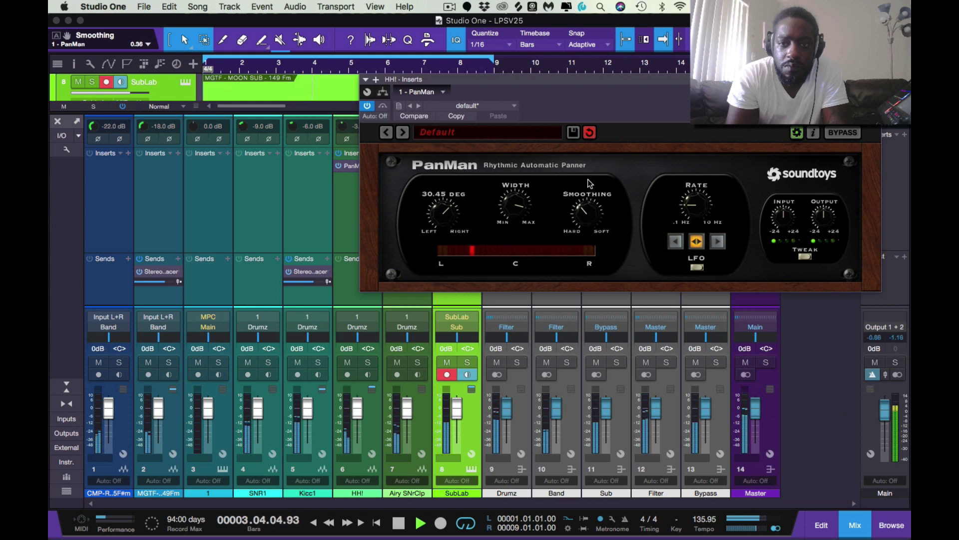
{"action": "left_click_drag", "start_coordinate": [694, 205], "coordinate": [695, 186]}
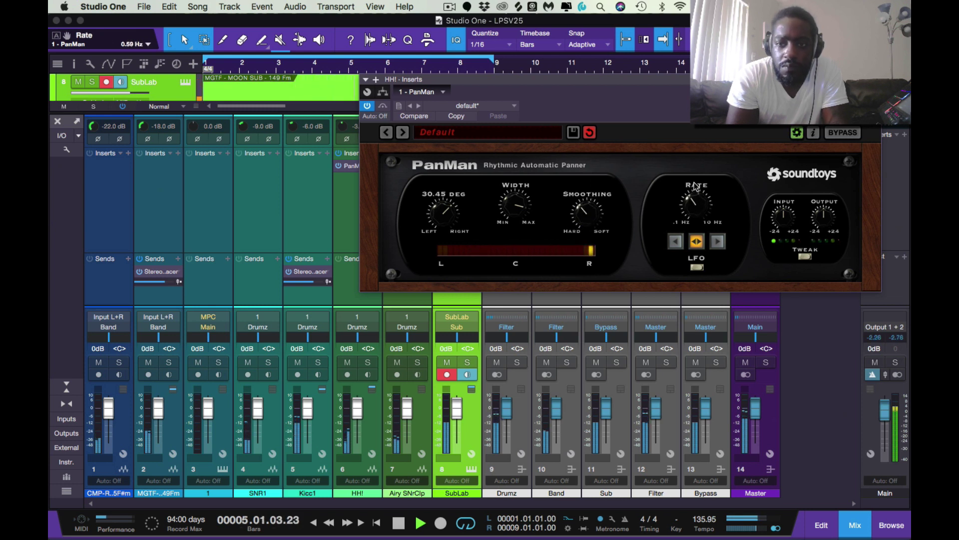
Step: Set PanMan's analog style to Dist and its input gain to about 5.5 dB
{"action": "left_click_drag", "start_coordinate": [782, 209], "coordinate": [785, 201]}
{"action": "left_click", "coordinate": [804, 257]}
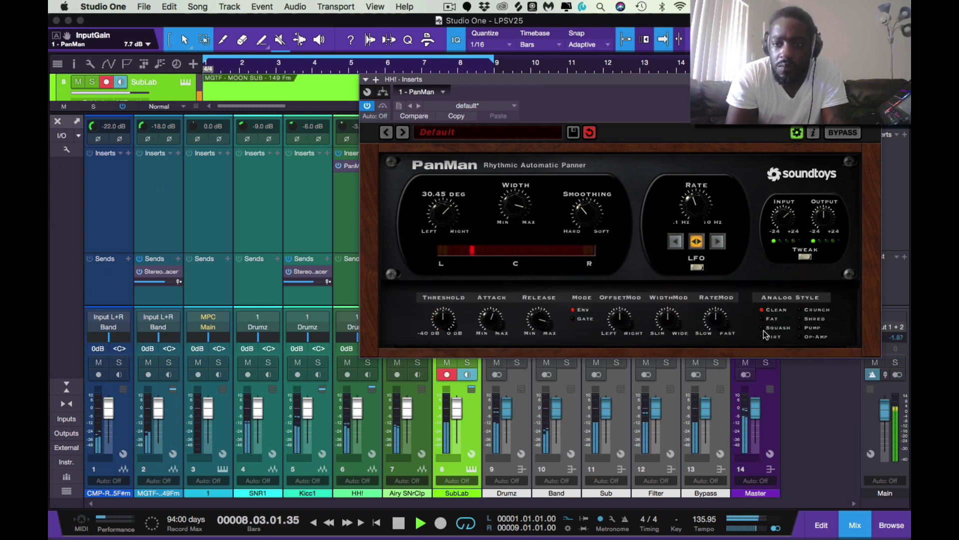
{"action": "left_click", "coordinate": [764, 336]}
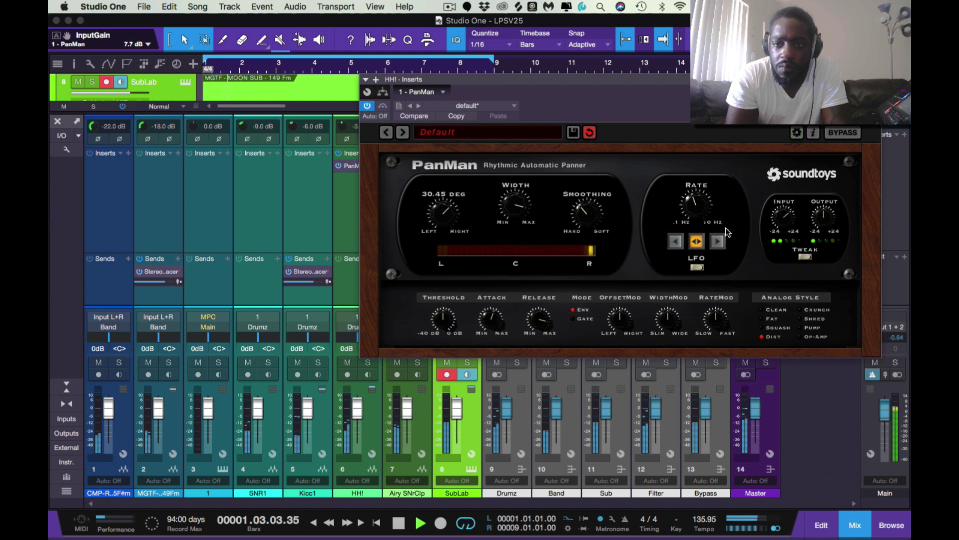
{"action": "left_click_drag", "start_coordinate": [784, 219], "coordinate": [786, 229]}
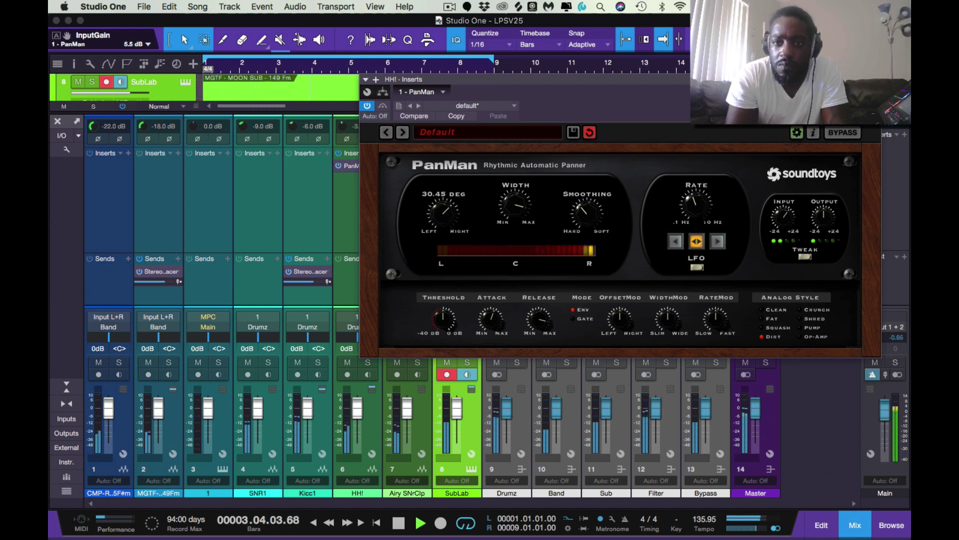
{"action": "left_click", "coordinate": [587, 224]}
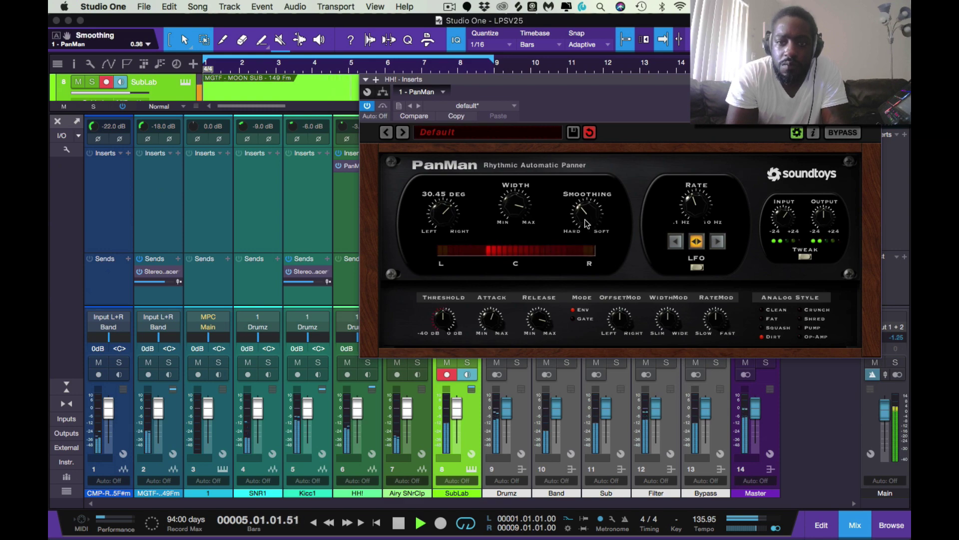
Step: Set PanMan's smoothing on the HH! channel to 0.57
{"action": "left_click_drag", "start_coordinate": [587, 223], "coordinate": [587, 205]}
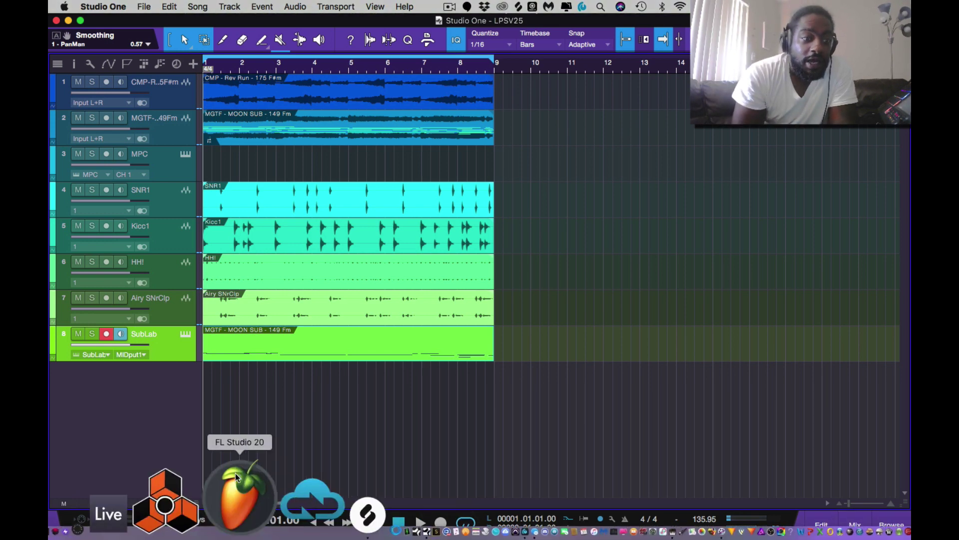
Step: Open the SubLab track's Moon Sub part in the note editor and play back its opening notes
{"action": "left_click", "coordinate": [105, 335]}
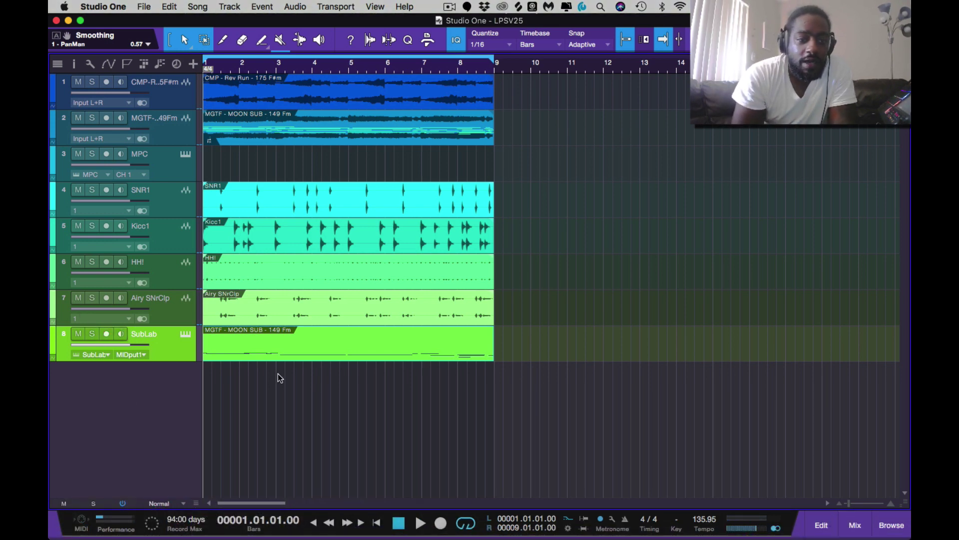
{"action": "double_click", "coordinate": [323, 352]}
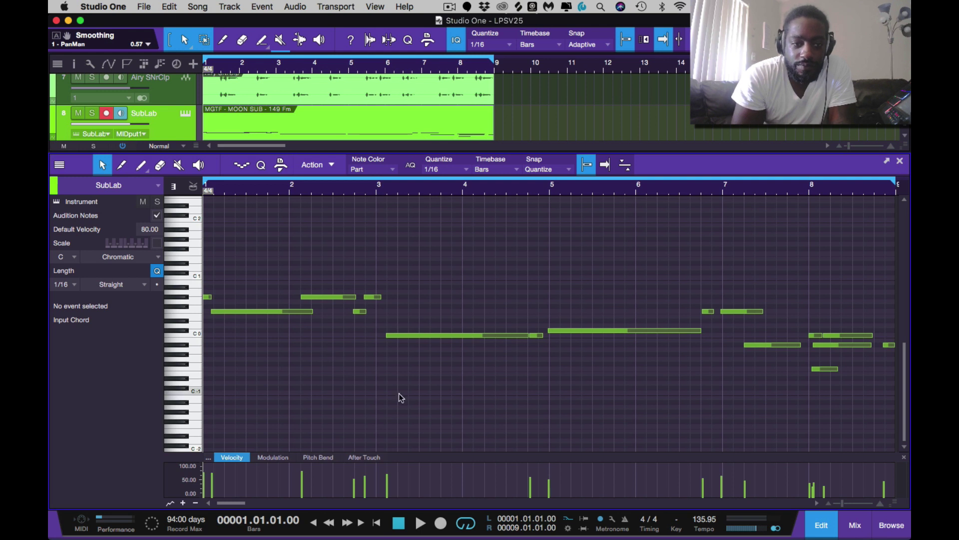
{"action": "key", "text": "space"}
{"action": "key", "text": "space"}
{"action": "key", "text": "space"}
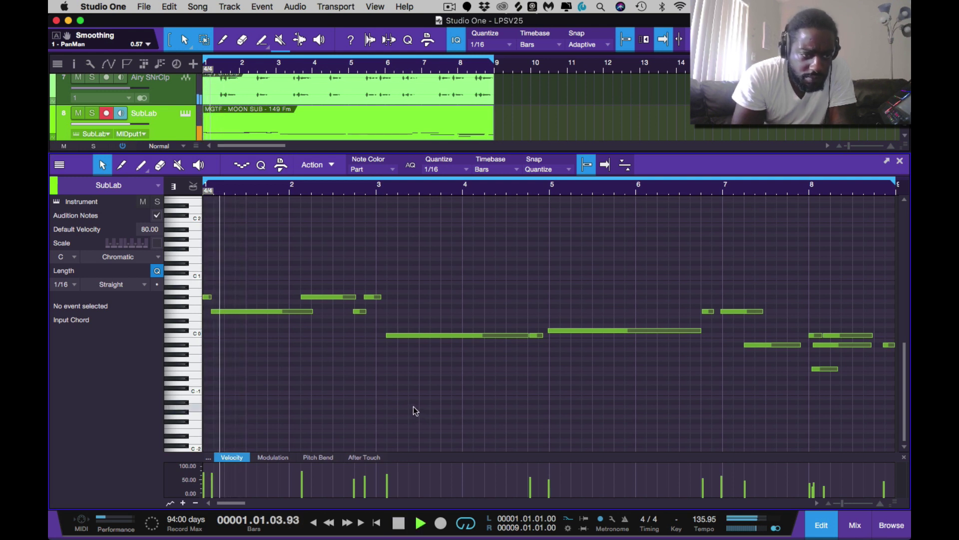
{"action": "key", "text": "space"}
{"action": "key", "text": "space"}
{"action": "key", "text": "space"}
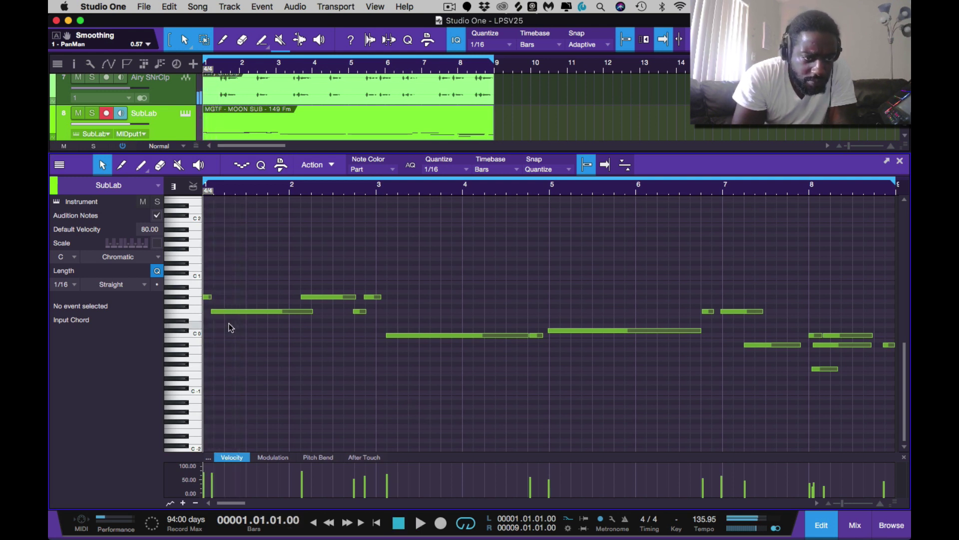
Step: Delete the short G# 0 note opening the SubLab part and extend the long F 0 note back to start at 1.1.1
{"action": "left_click", "coordinate": [207, 297]}
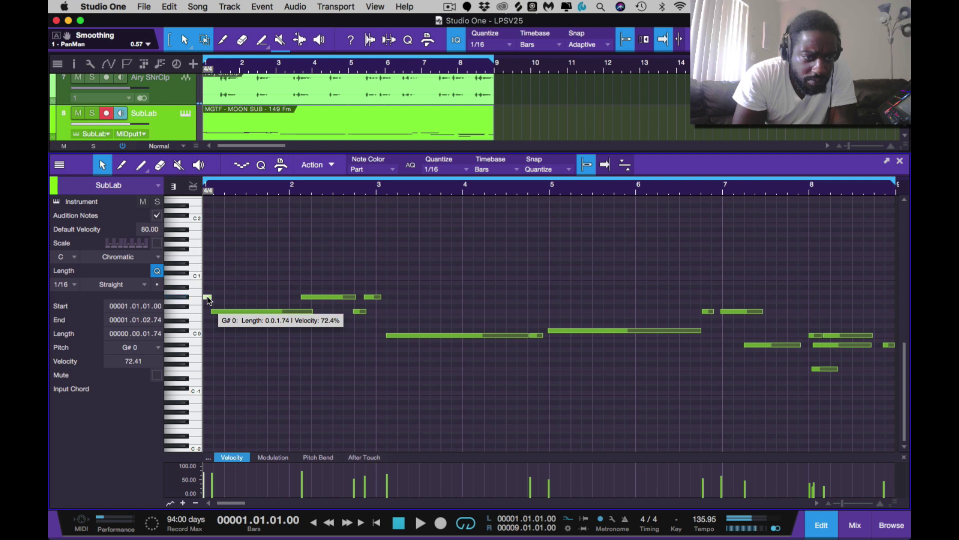
{"action": "left_click", "coordinate": [217, 314]}
{"action": "left_click", "coordinate": [208, 298]}
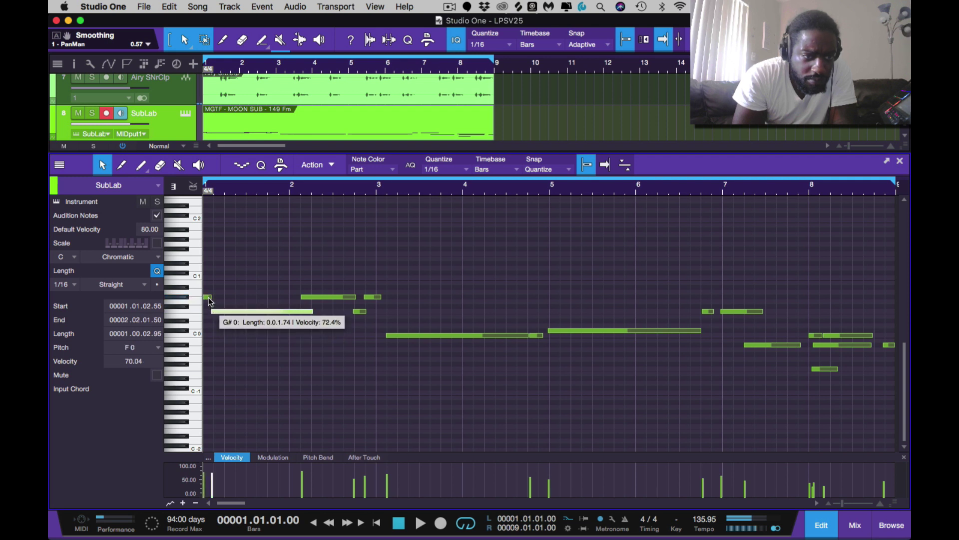
{"action": "key", "text": "space"}
{"action": "key", "text": "space"}
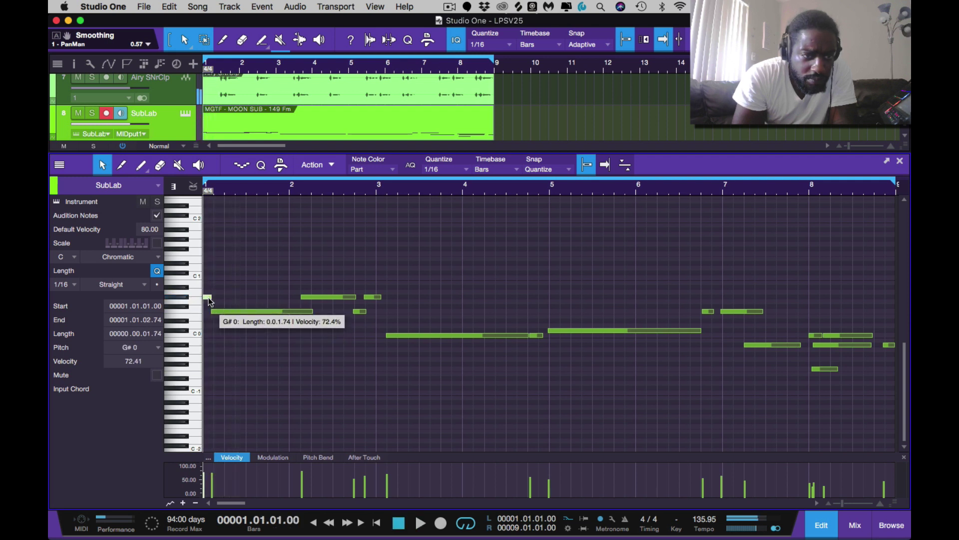
{"action": "left_click", "coordinate": [212, 311]}
{"action": "key", "text": "space"}
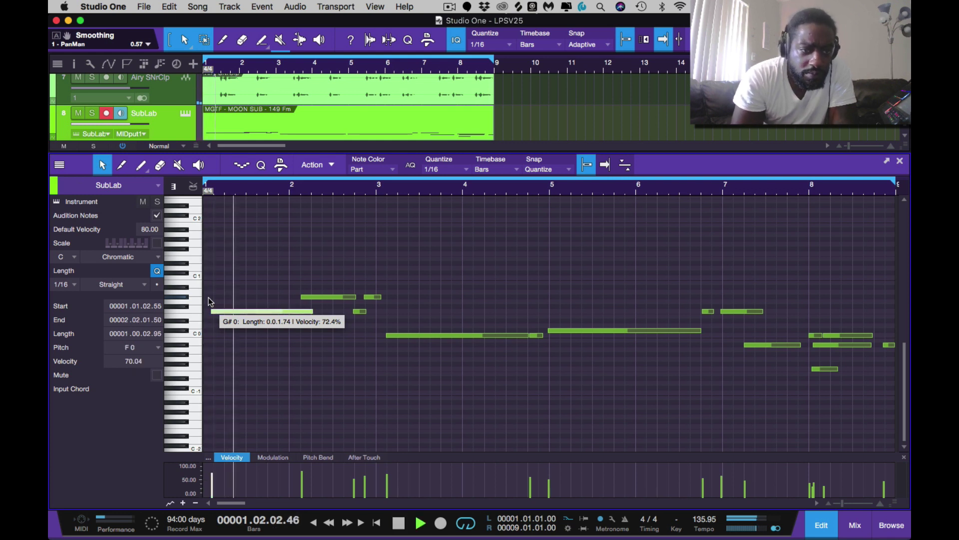
{"action": "key", "text": "space"}
{"action": "left_click_drag", "start_coordinate": [211, 316], "coordinate": [203, 315]}
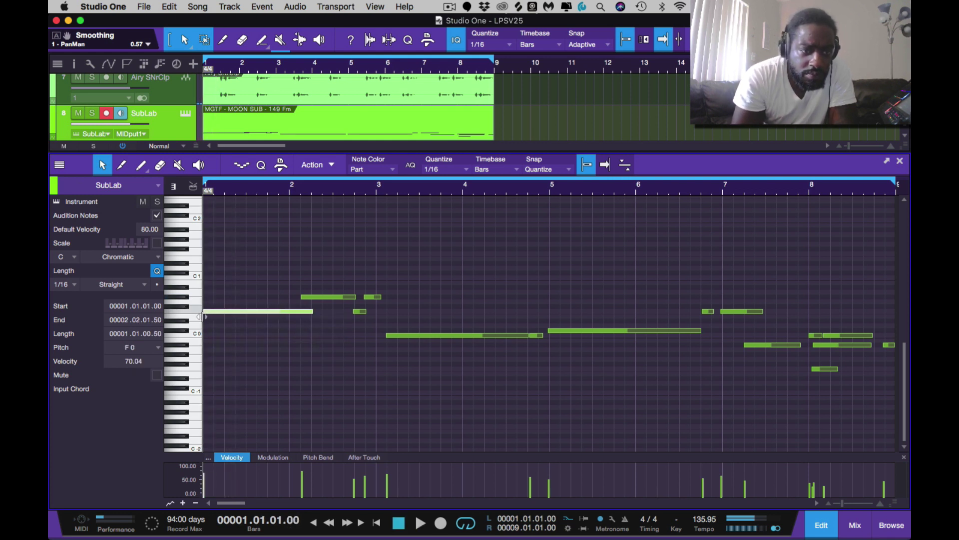
Step: Audition the edited bass opening, and undo the F 0 note's extension and the deletion of the short G# 0 note
{"action": "key", "text": "space"}
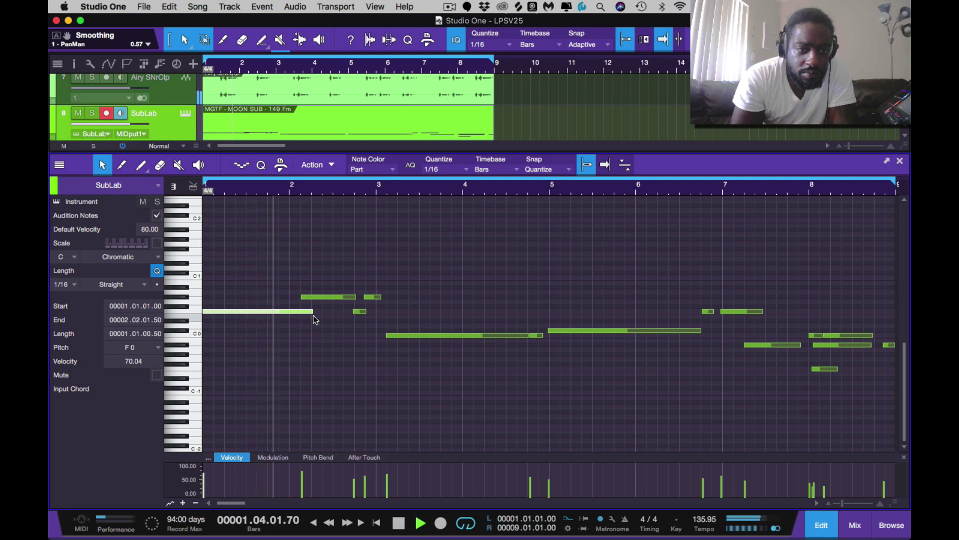
{"action": "key", "text": "space"}
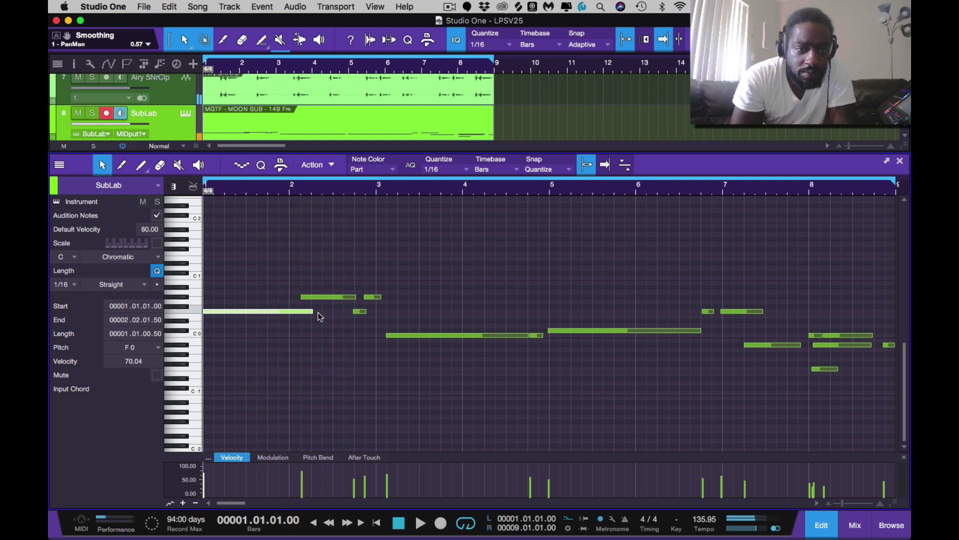
{"action": "key", "text": "space"}
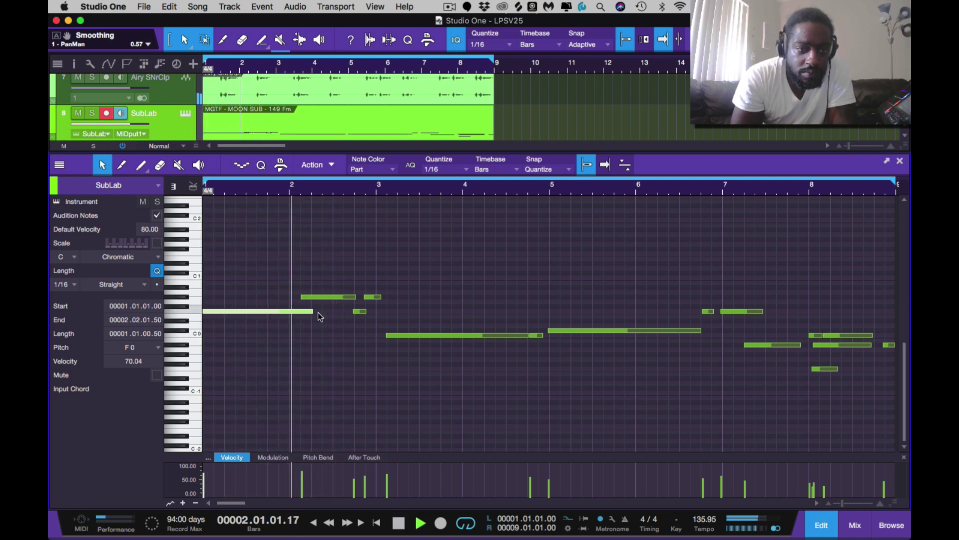
{"action": "key", "text": "space"}
{"action": "key", "text": "space"}
{"action": "key", "text": "space"}
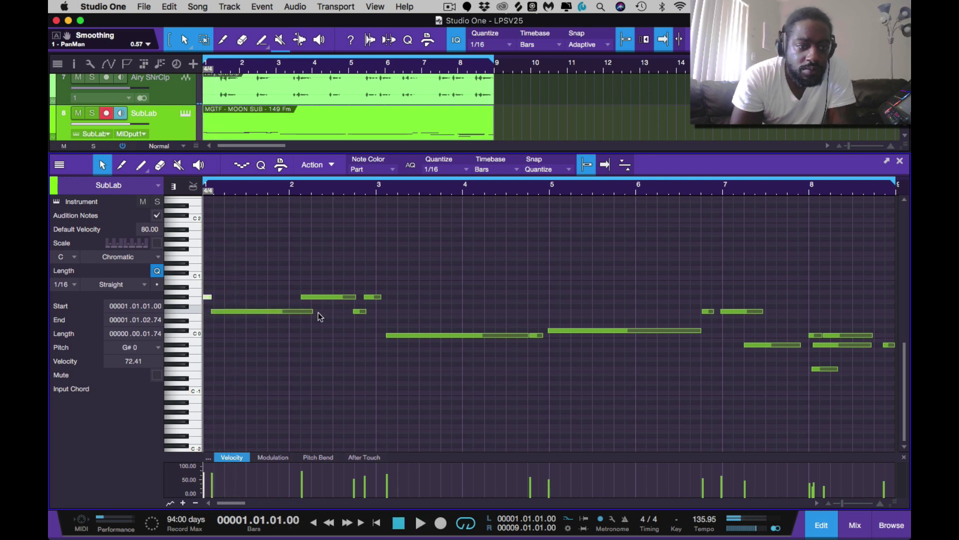
{"action": "key", "text": "super+z"}
Step: Examine the Kicc1 and SNR1 waveforms against the SubLab notes in the first two bars
{"action": "scroll", "coordinate": [367, 127], "scroll_direction": "up", "scroll_amount": 3}
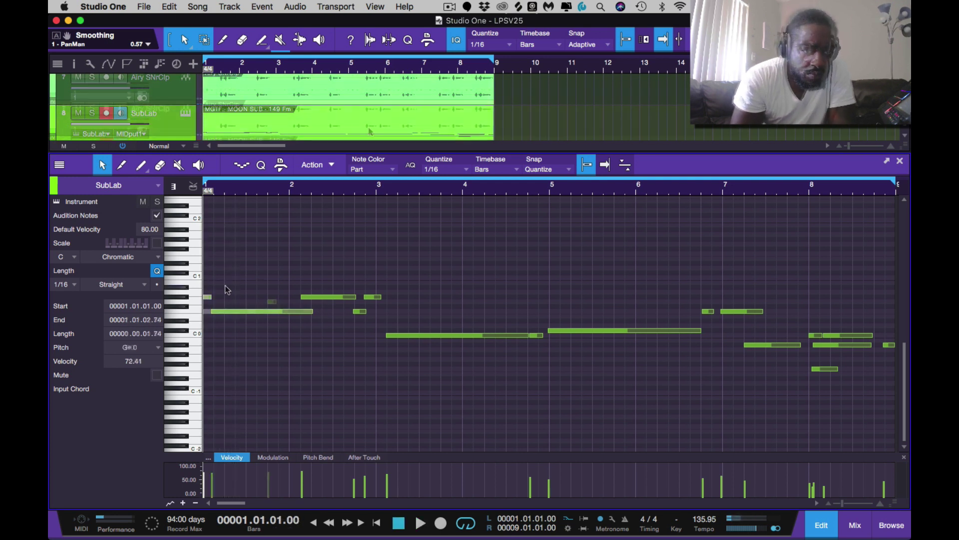
{"action": "scroll", "coordinate": [367, 127], "scroll_direction": "up", "scroll_amount": 2}
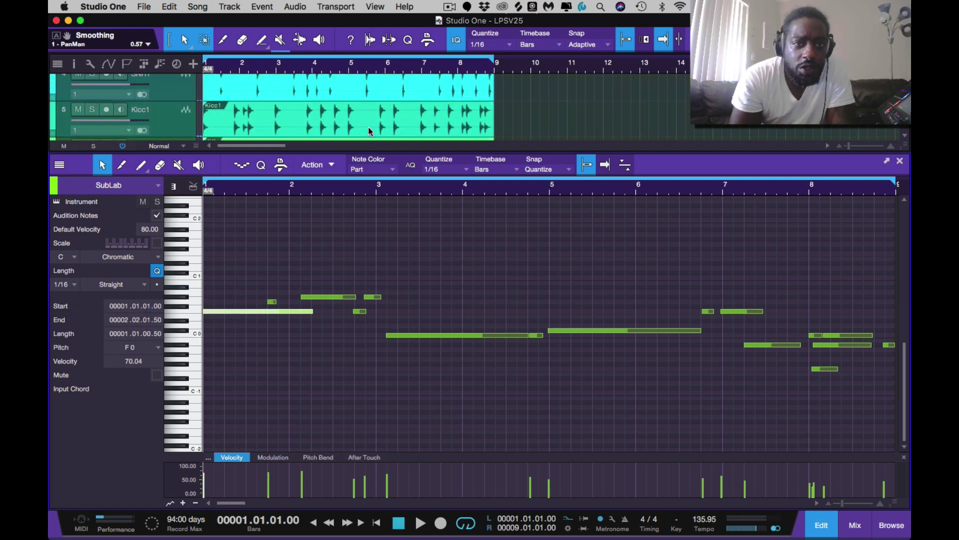
{"action": "scroll", "coordinate": [368, 129], "scroll_direction": "down", "scroll_amount": 2}
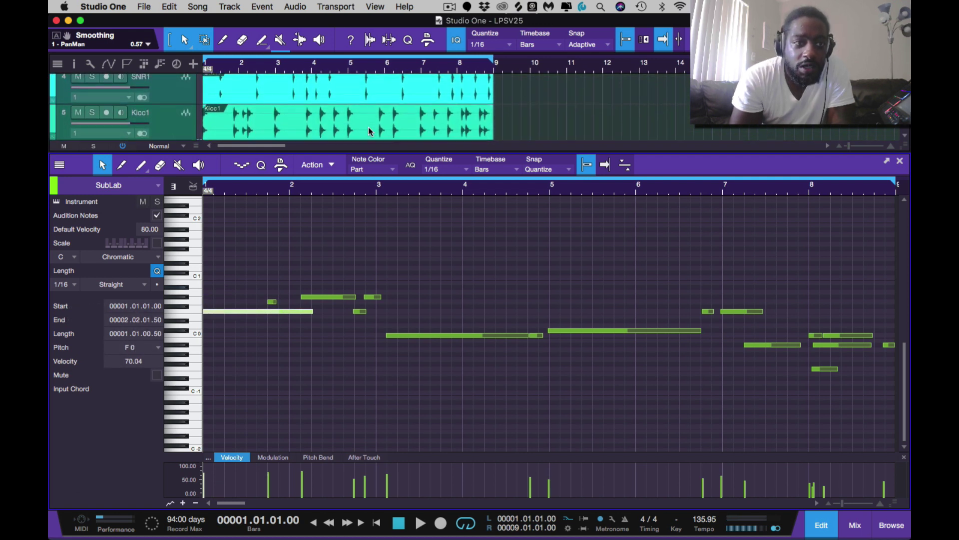
{"action": "scroll", "coordinate": [369, 131], "scroll_direction": "up", "scroll_amount": 1}
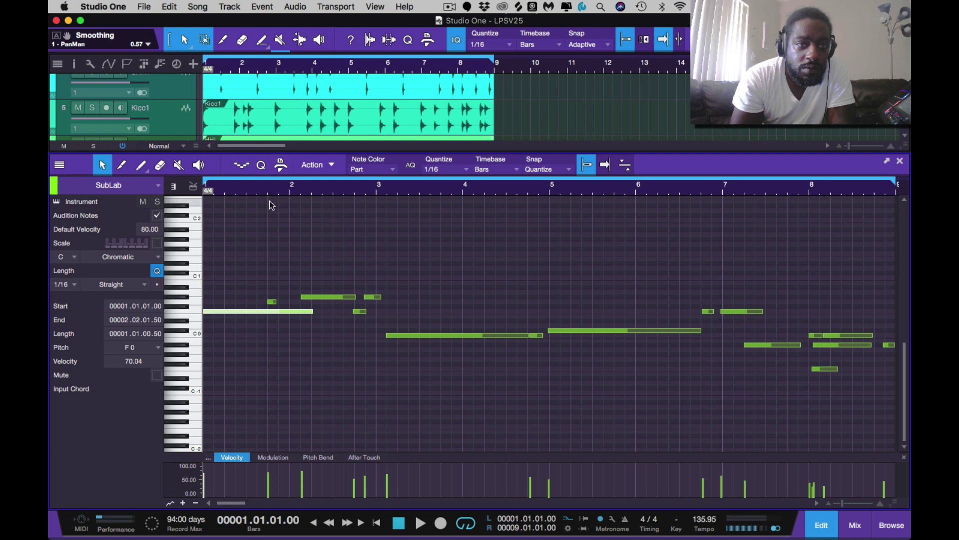
{"action": "scroll", "coordinate": [255, 121], "scroll_direction": "up", "scroll_amount": 8}
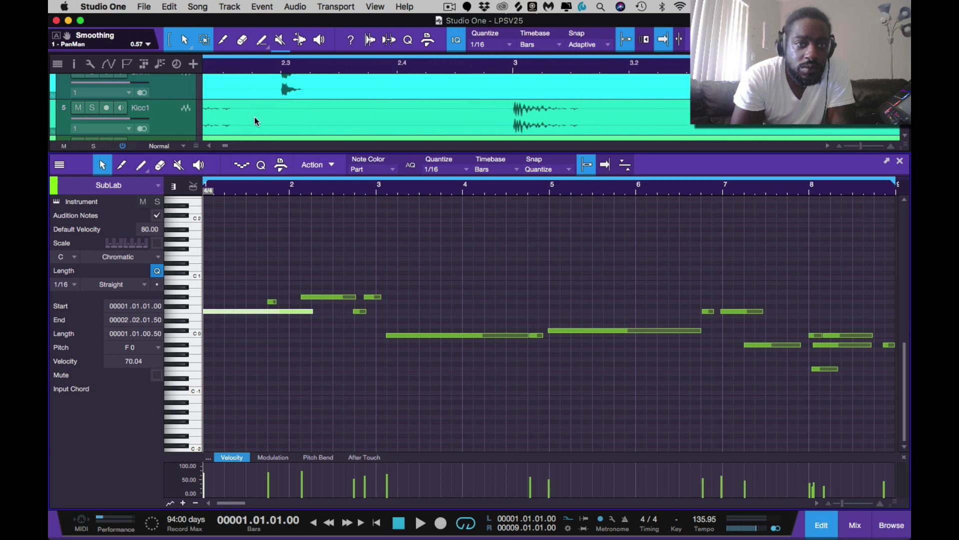
{"action": "scroll", "coordinate": [254, 120], "scroll_direction": "up", "scroll_amount": 4}
{"action": "scroll", "coordinate": [259, 263], "scroll_direction": "up", "scroll_amount": 6}
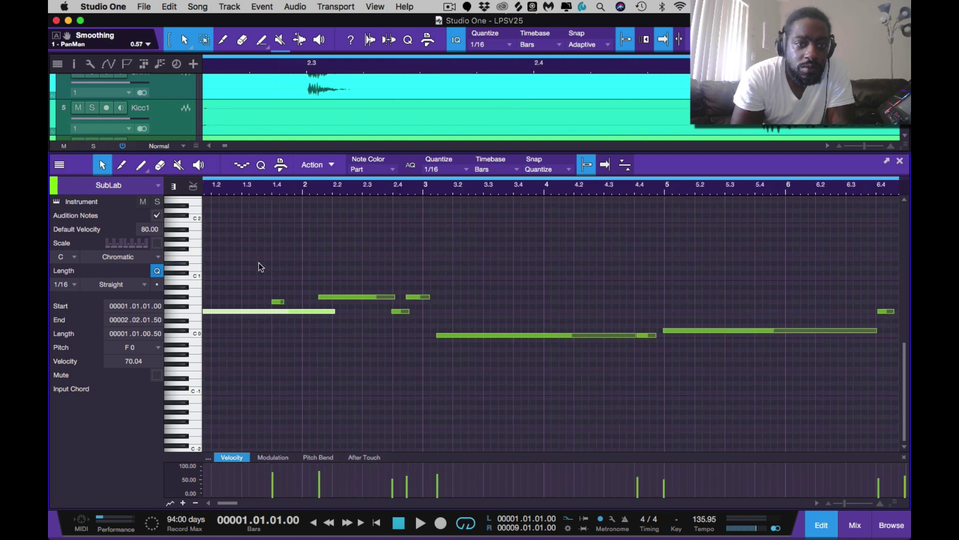
{"action": "scroll", "coordinate": [260, 265], "scroll_direction": "up", "scroll_amount": 1}
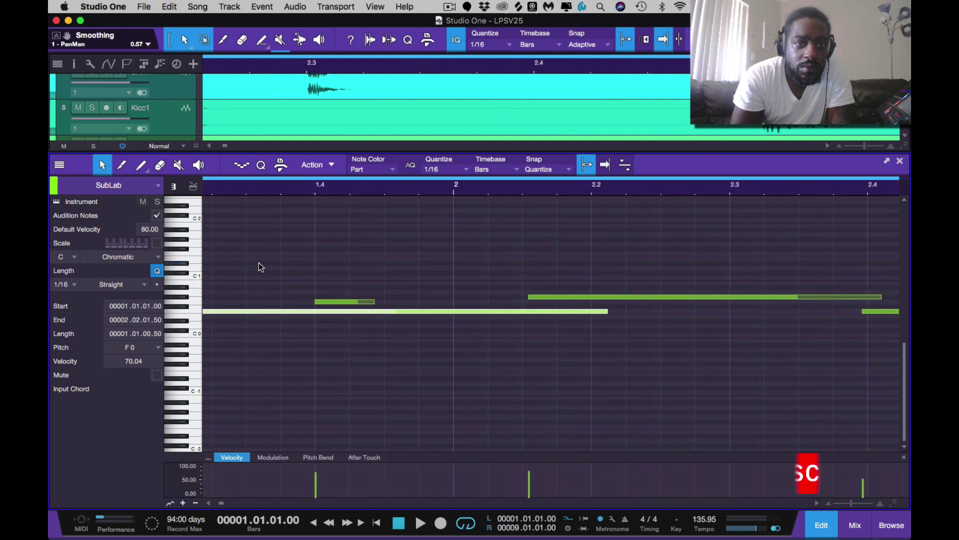
Step: Check where the kick and snare hits fall in bar 1 and play that passage back
{"action": "scroll", "coordinate": [344, 111], "scroll_direction": "left", "scroll_amount": 3}
{"action": "scroll", "coordinate": [344, 110], "scroll_direction": "left", "scroll_amount": 10}
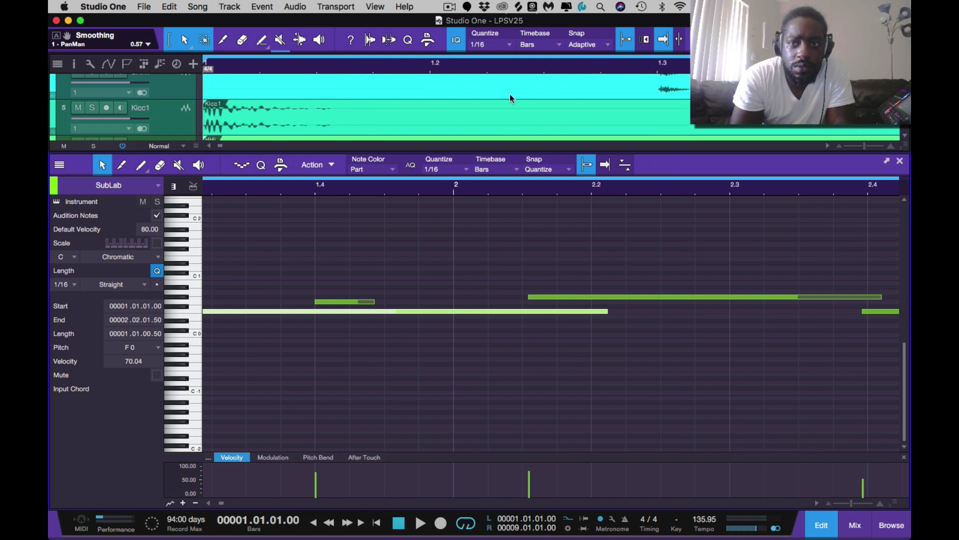
{"action": "scroll", "coordinate": [510, 94], "scroll_direction": "right", "scroll_amount": 5}
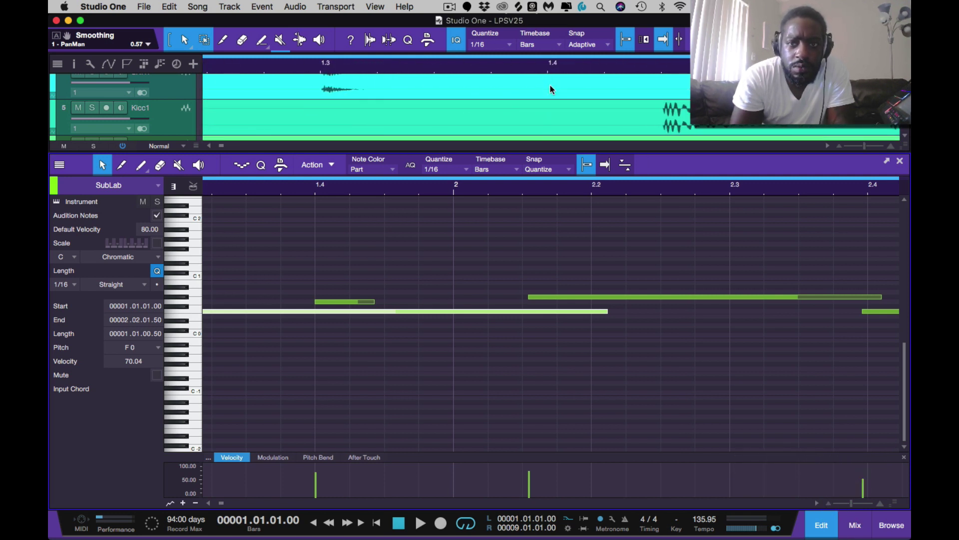
{"action": "scroll", "coordinate": [546, 102], "scroll_direction": "down", "scroll_amount": 2}
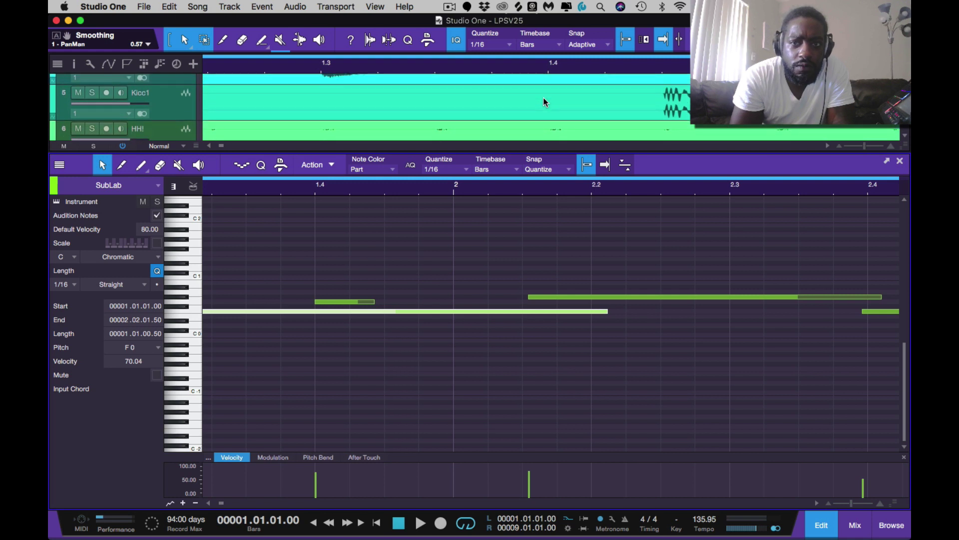
{"action": "scroll", "coordinate": [546, 102], "scroll_direction": "up", "scroll_amount": 2}
{"action": "scroll", "coordinate": [545, 102], "scroll_direction": "up", "scroll_amount": 1}
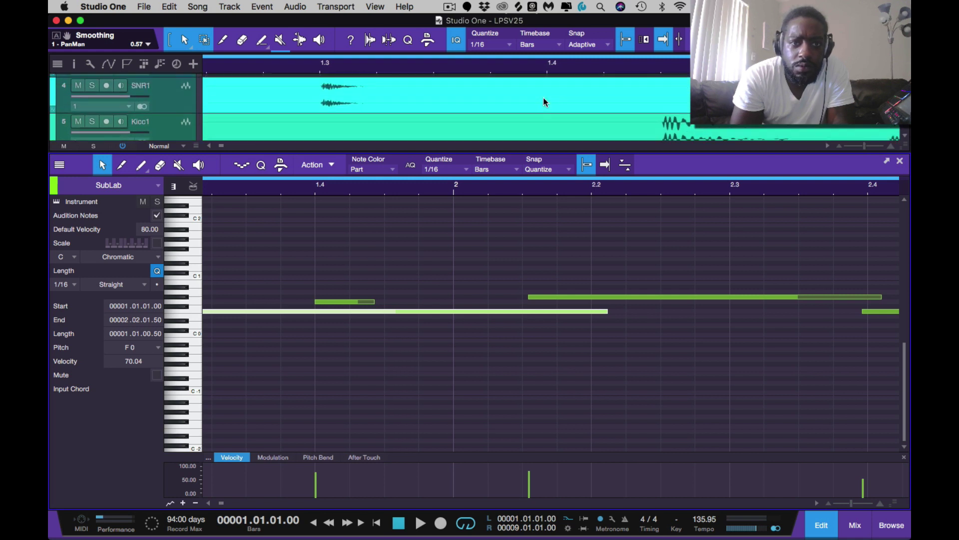
{"action": "scroll", "coordinate": [545, 102], "scroll_direction": "up", "scroll_amount": 1}
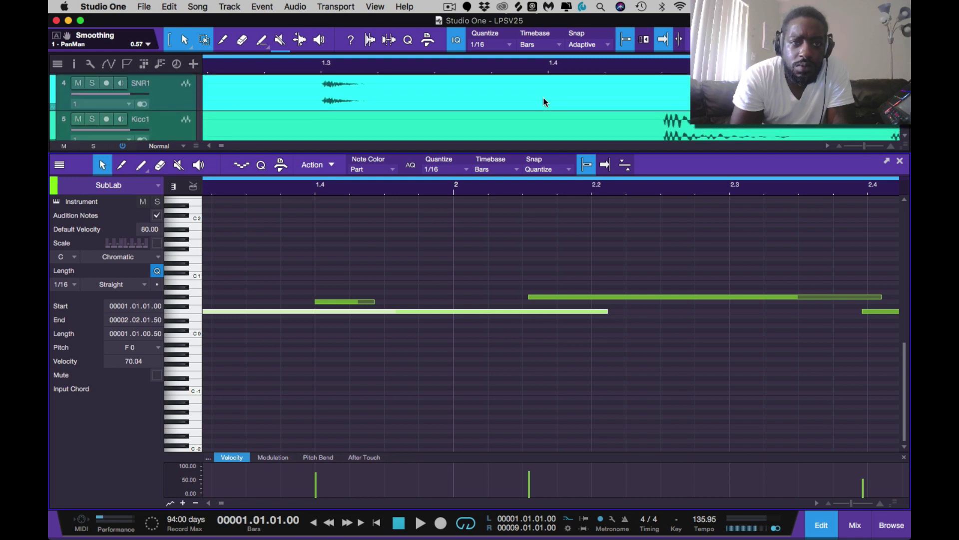
{"action": "scroll", "coordinate": [520, 98], "scroll_direction": "down", "scroll_amount": 3}
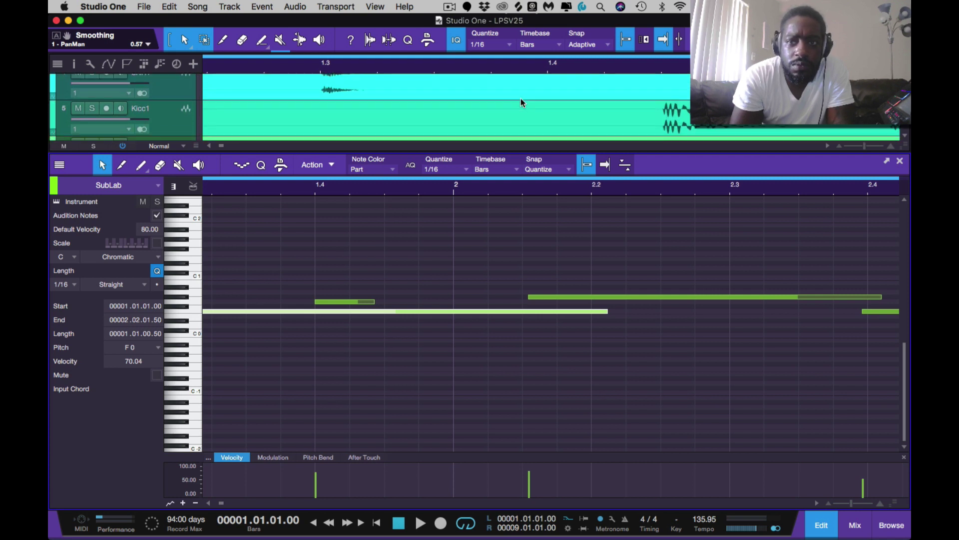
{"action": "key", "text": "space"}
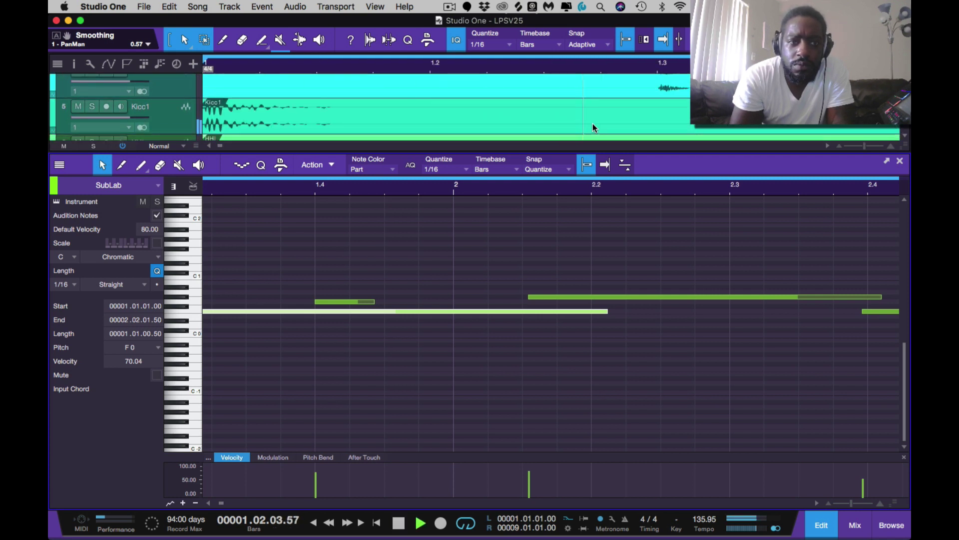
{"action": "key", "text": "space"}
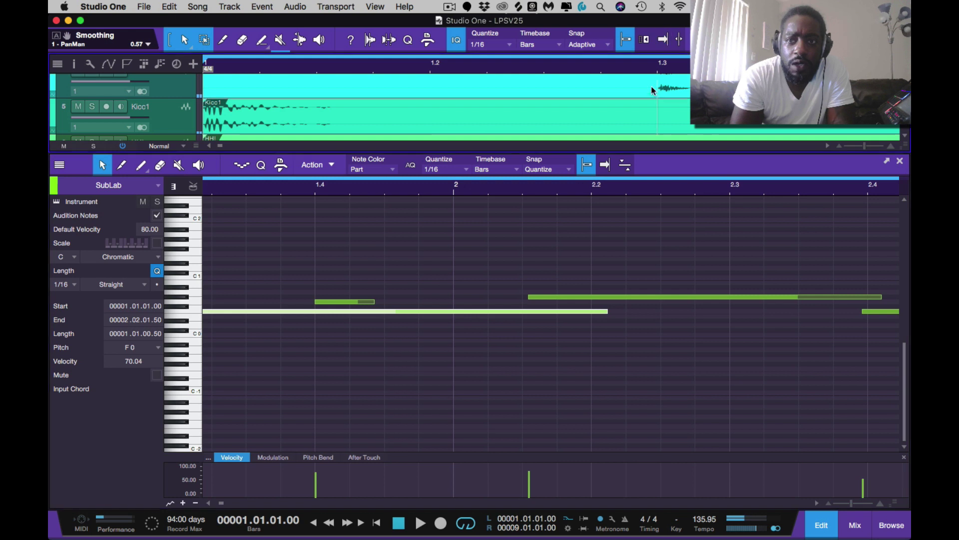
Step: Compare the early kick hits with the bass notes, replay bar 1, and place the playhead at 1.4 on the short bass note
{"action": "key", "text": "w"}
{"action": "key", "text": "w"}
{"action": "key", "text": "w"}
{"action": "key", "text": "e"}
{"action": "key", "text": "e"}
{"action": "key", "text": "e"}
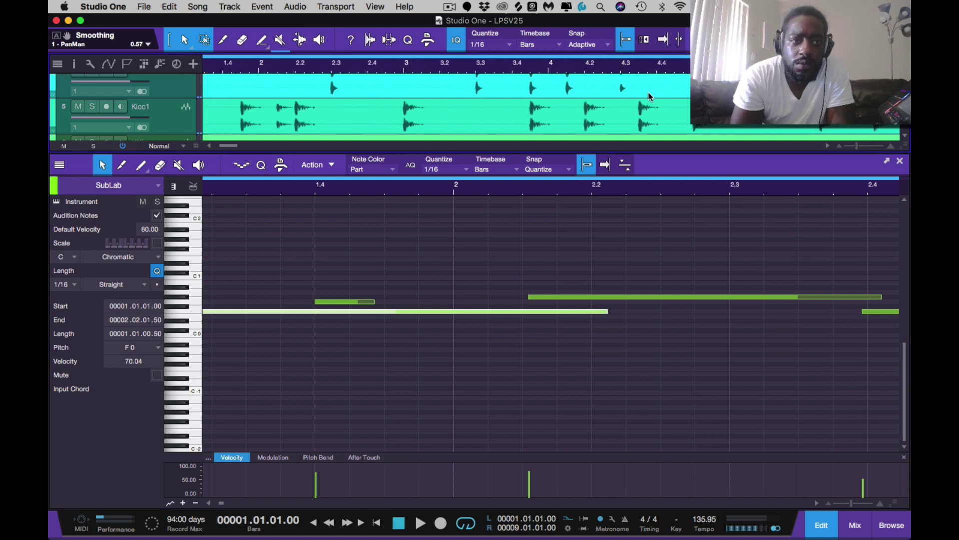
{"action": "key", "text": "w"}
{"action": "key", "text": "w"}
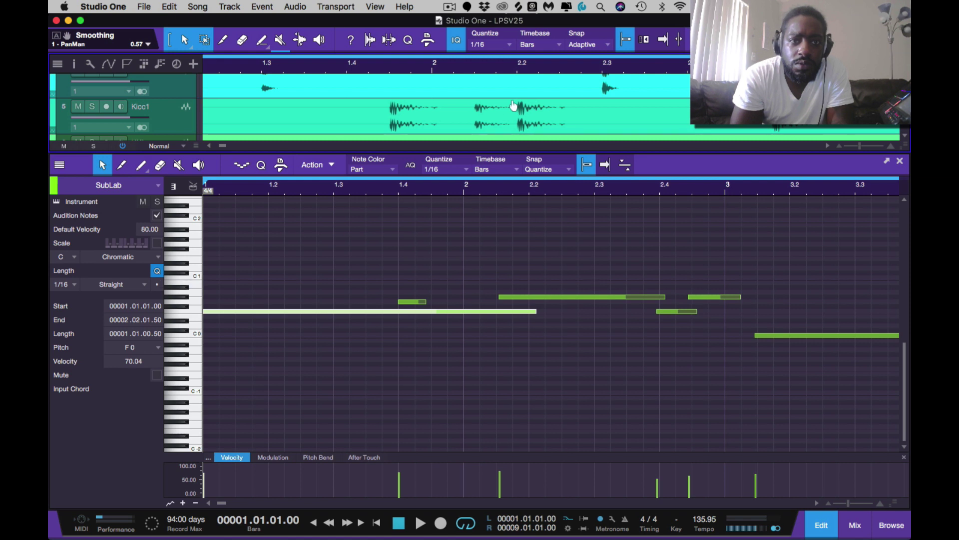
{"action": "key", "text": "e"}
{"action": "key", "text": "e"}
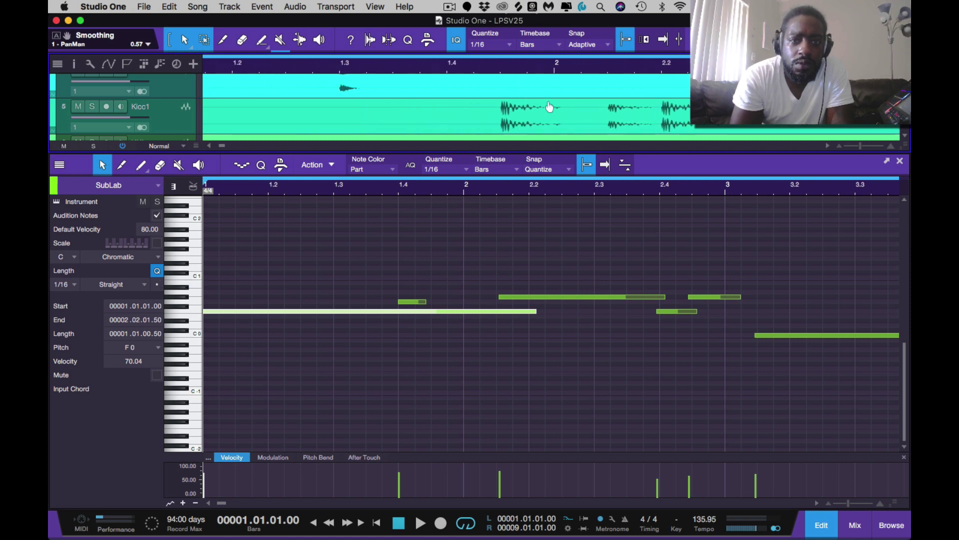
{"action": "scroll", "coordinate": [549, 106], "scroll_direction": "left", "scroll_amount": 2}
{"action": "key", "text": "space"}
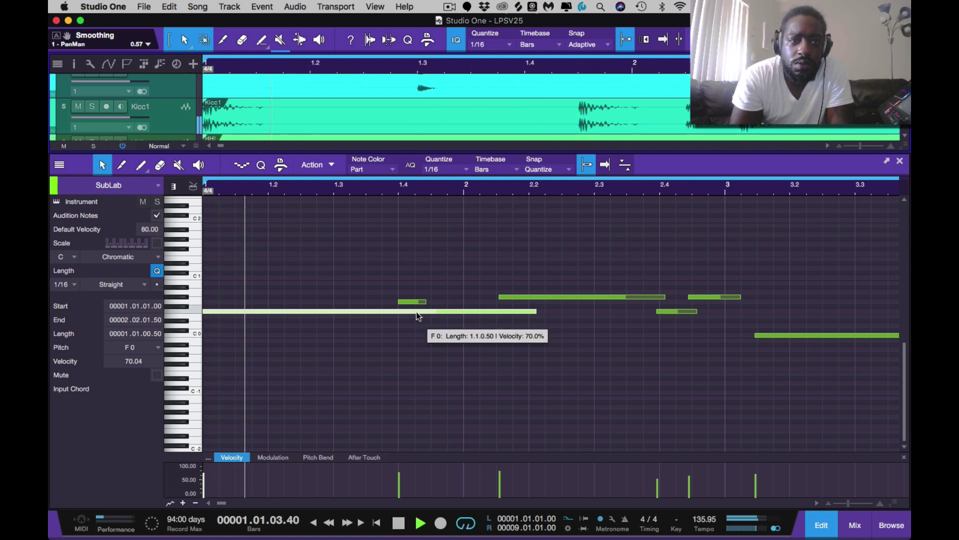
{"action": "key", "text": "space"}
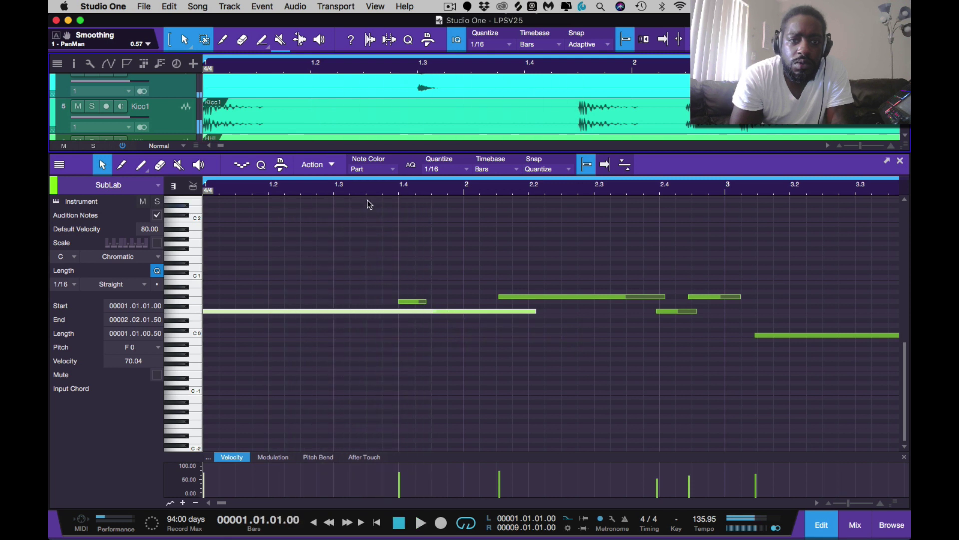
{"action": "left_click", "coordinate": [400, 188]}
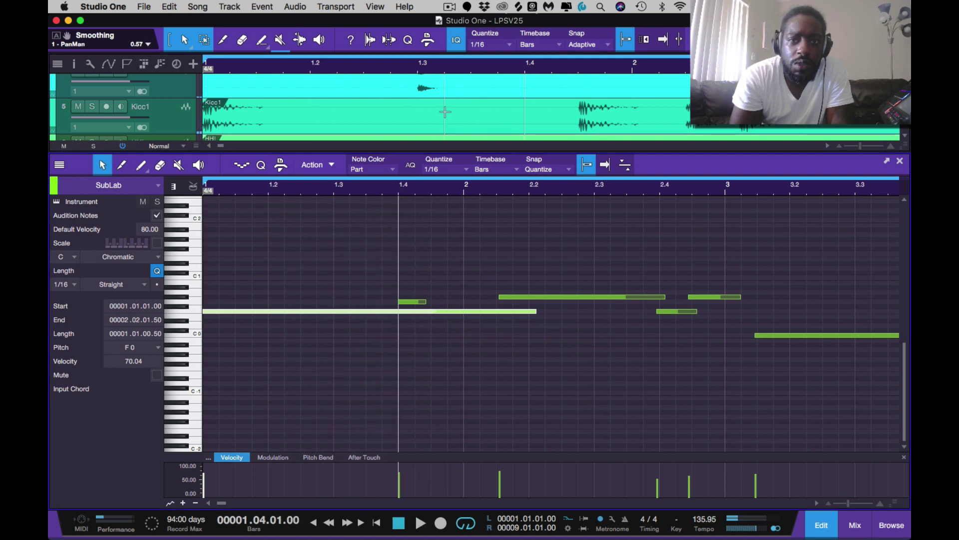
Step: Move the short G 0 bass note to 1.4.3 so it lines up with the Kicc1 hit just before bar 2
{"action": "scroll", "coordinate": [508, 114], "scroll_direction": "up", "scroll_amount": 3}
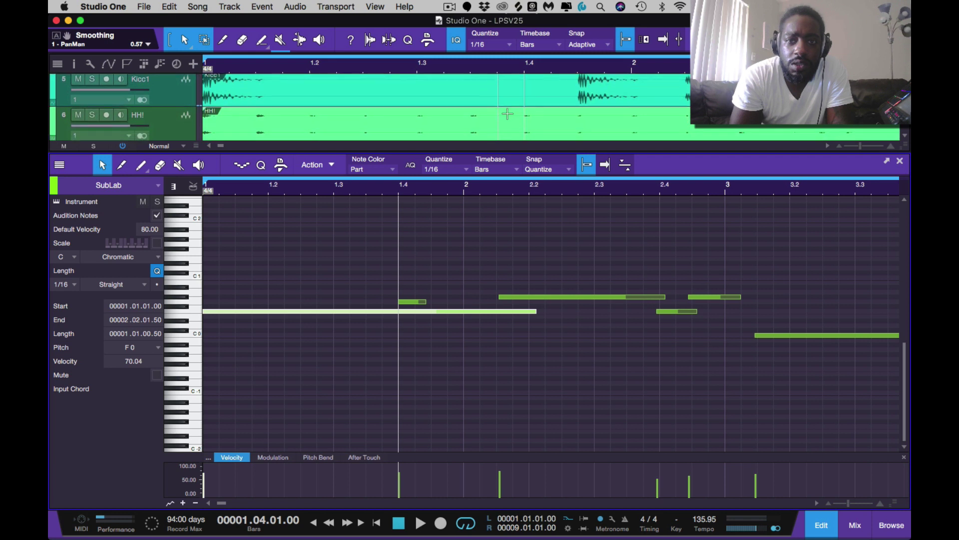
{"action": "scroll", "coordinate": [507, 114], "scroll_direction": "down", "scroll_amount": 5}
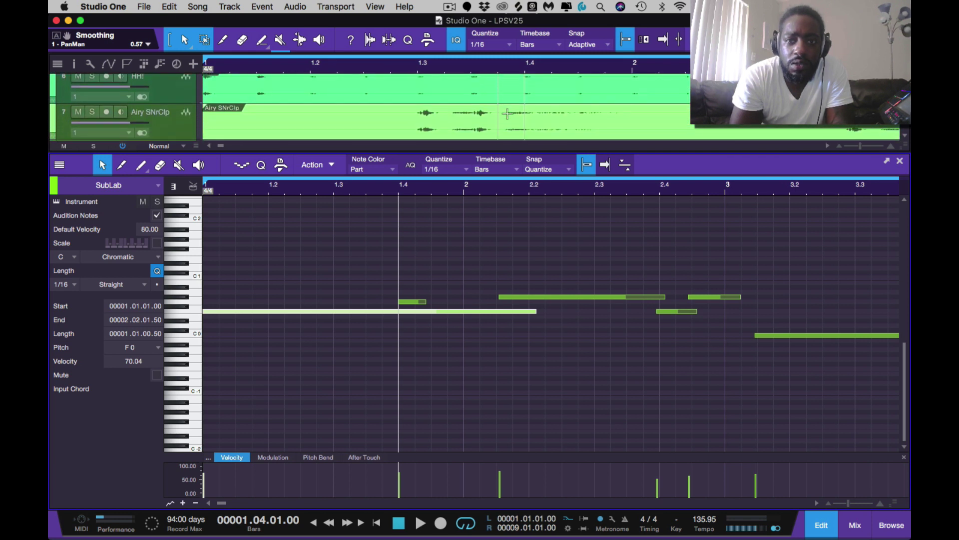
{"action": "scroll", "coordinate": [507, 114], "scroll_direction": "up", "scroll_amount": 5}
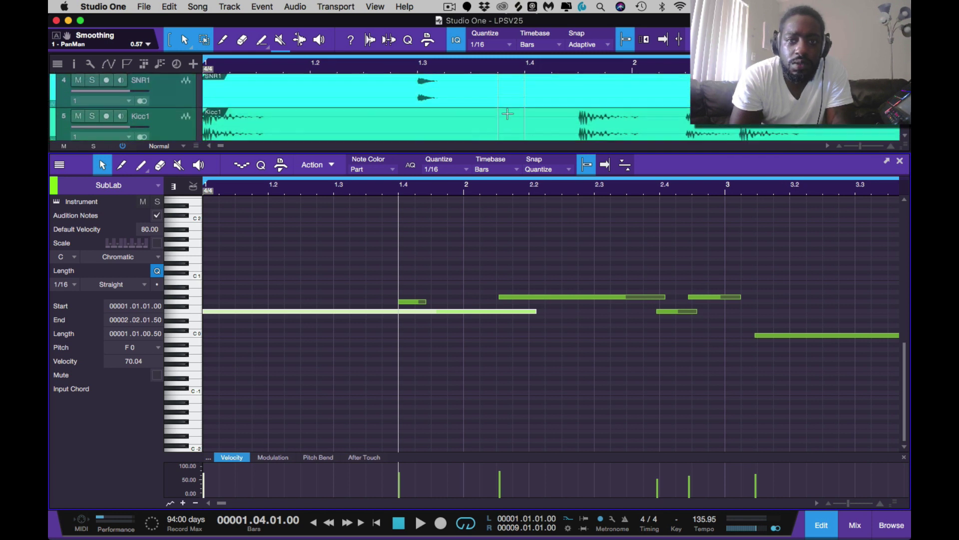
{"action": "scroll", "coordinate": [507, 114], "scroll_direction": "down", "scroll_amount": 5}
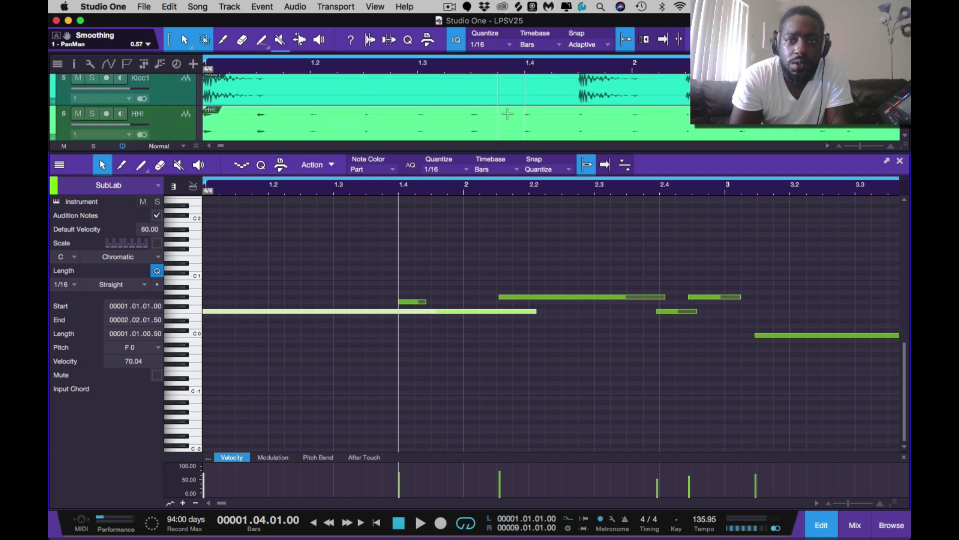
{"action": "scroll", "coordinate": [507, 114], "scroll_direction": "up", "scroll_amount": 1}
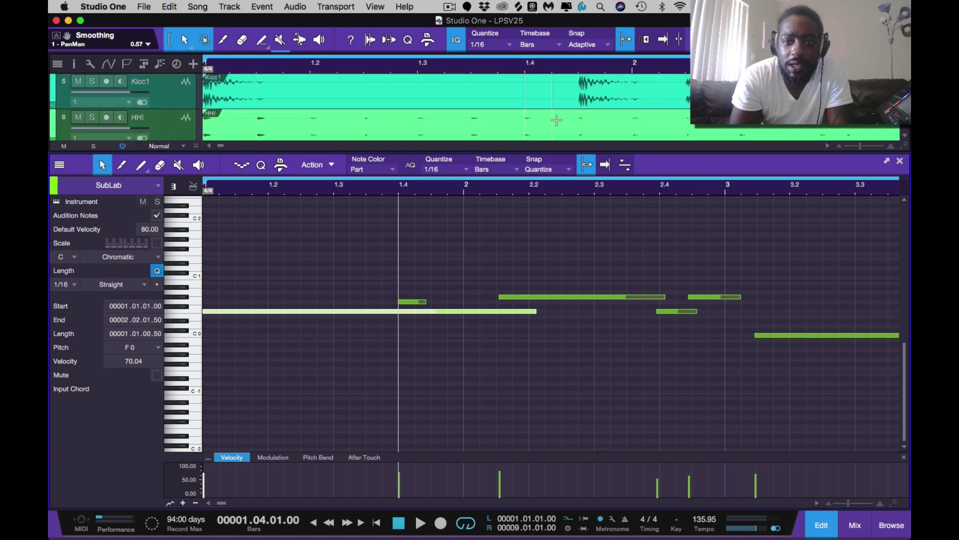
{"action": "left_click", "coordinate": [578, 72]}
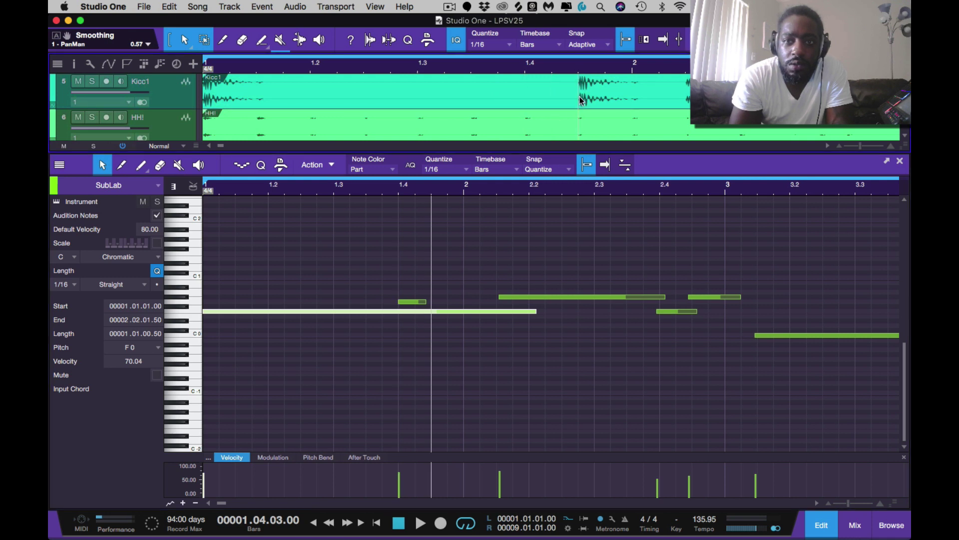
{"action": "left_click_drag", "start_coordinate": [408, 305], "coordinate": [440, 305]}
Step: Play back the opening bars several times to hear the moved G 0 bass note against the drums
{"action": "key", "text": "space"}
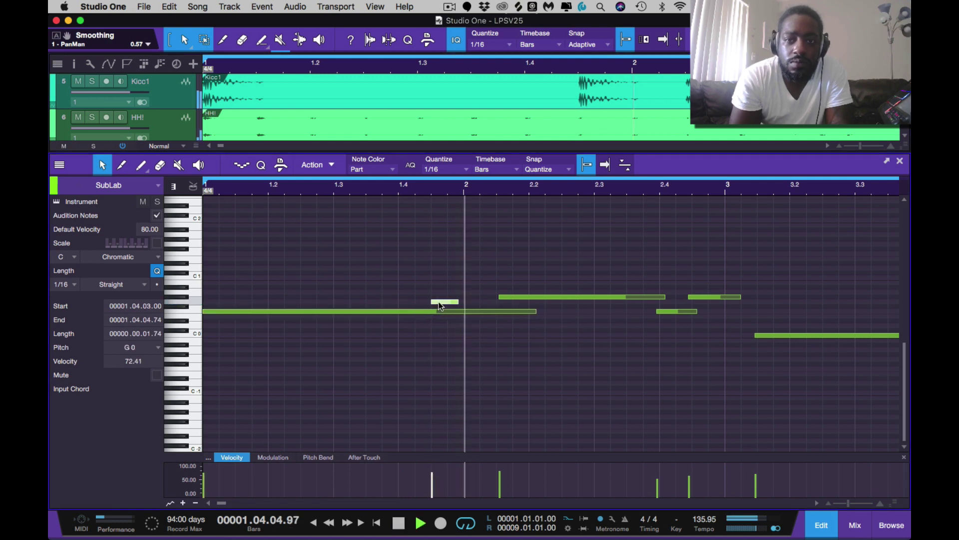
{"action": "key", "text": "space"}
{"action": "key", "text": "comma"}
{"action": "key", "text": "space"}
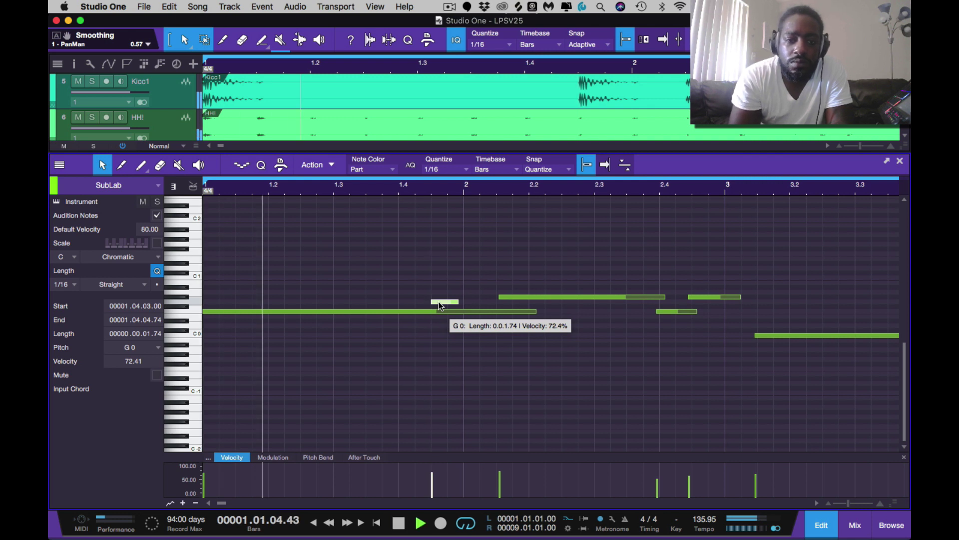
{"action": "key", "text": "space"}
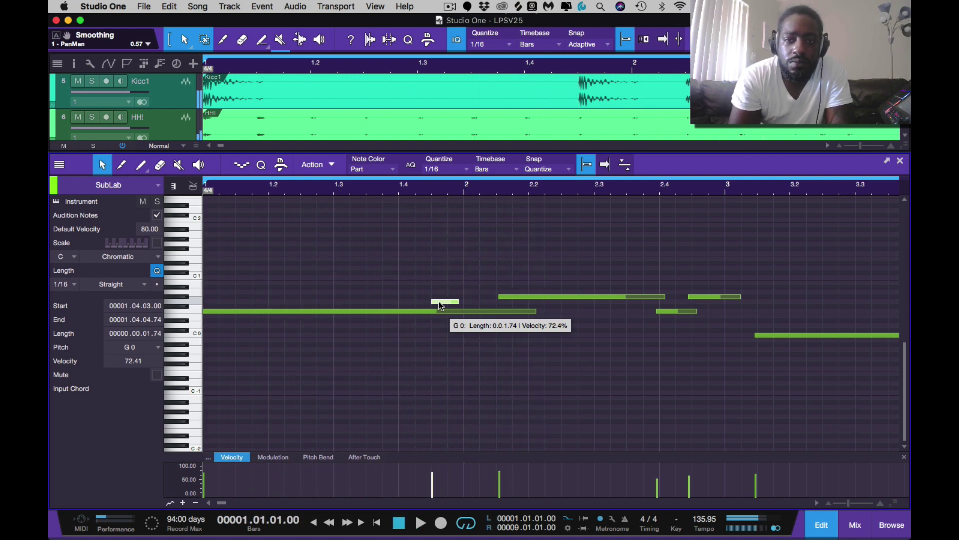
{"action": "key", "text": "space"}
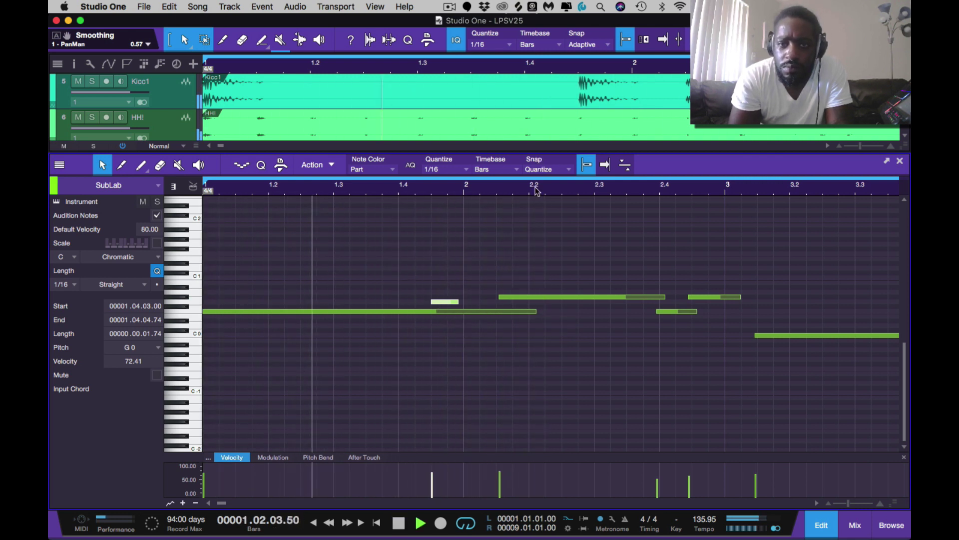
{"action": "key", "text": "space"}
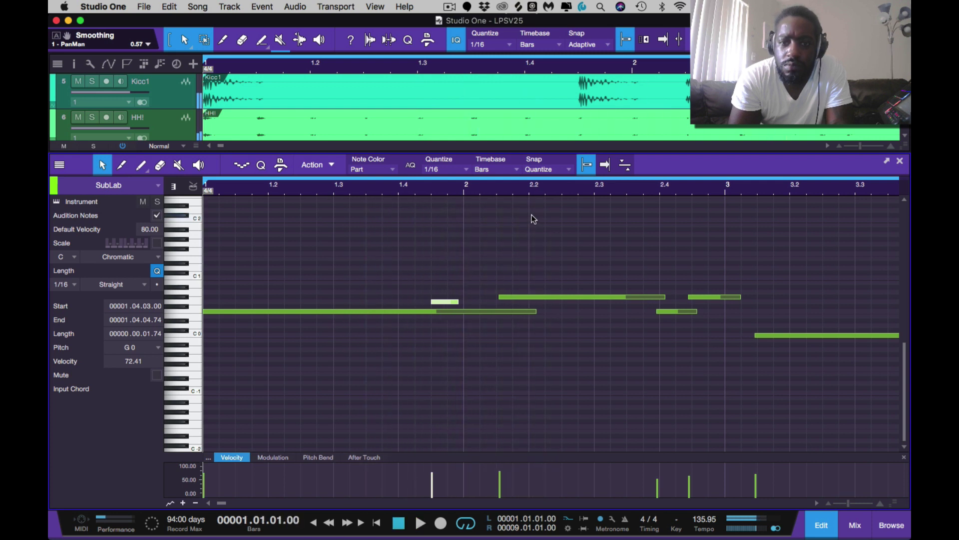
{"action": "key", "text": "space"}
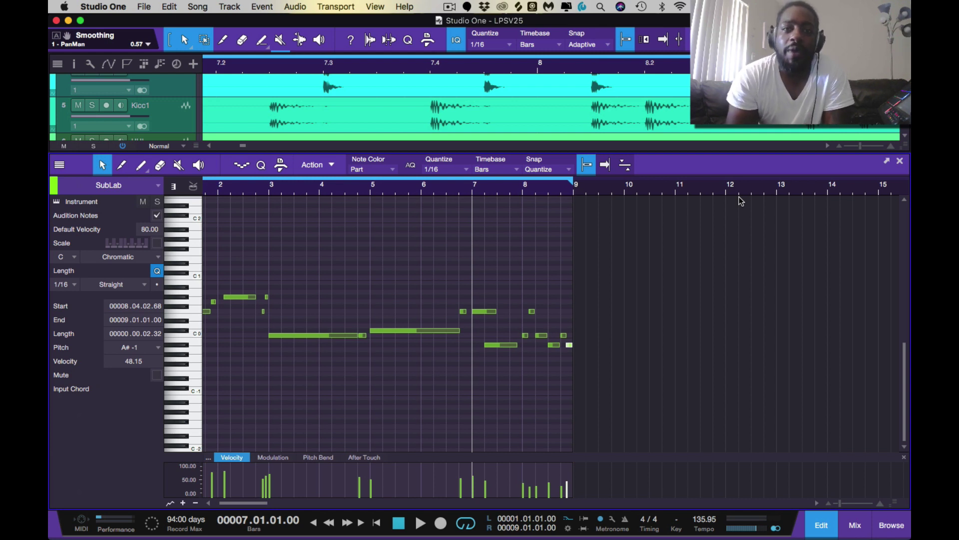
{"action": "key", "text": "space"}
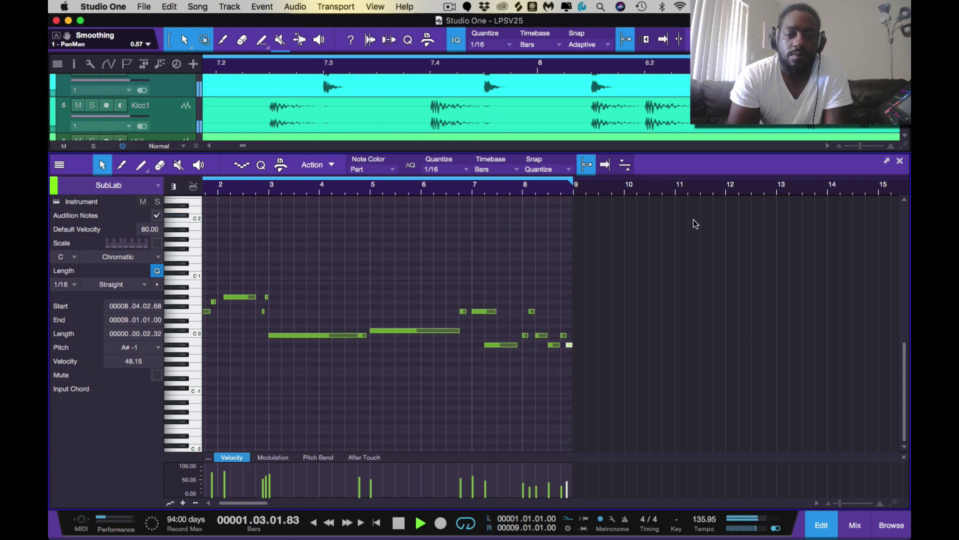
Step: Close the SubLab note editor and disarm recording on the SubLab track while the loop plays
{"action": "scroll", "coordinate": [508, 385], "scroll_direction": "down", "scroll_amount": 1}
{"action": "scroll", "coordinate": [508, 385], "scroll_direction": "down", "scroll_amount": 2}
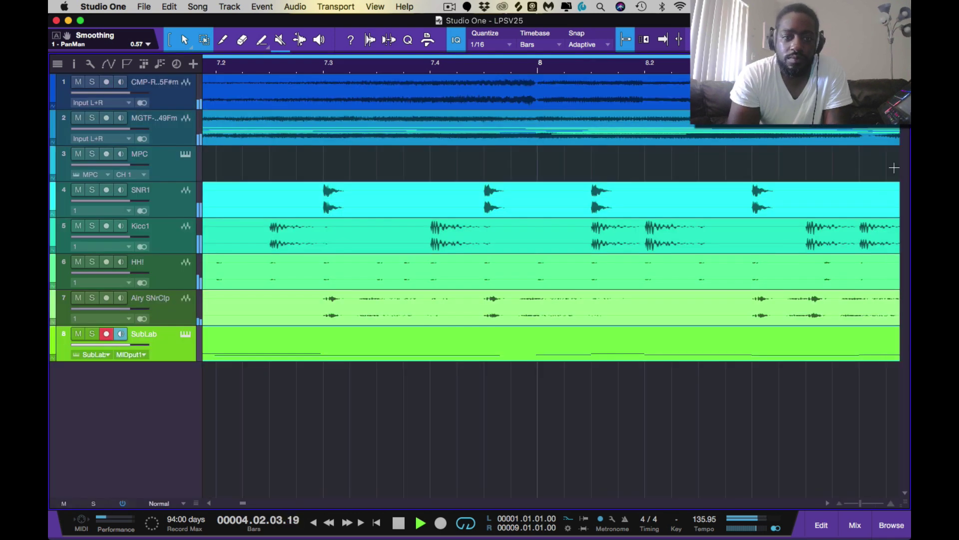
{"action": "left_click", "coordinate": [899, 162]}
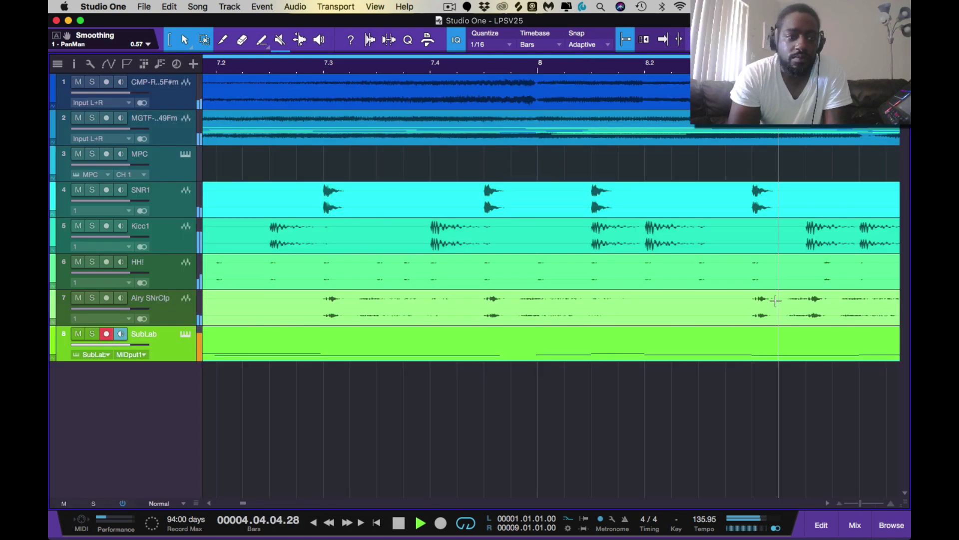
{"action": "scroll", "coordinate": [776, 300], "scroll_direction": "down", "scroll_amount": 3}
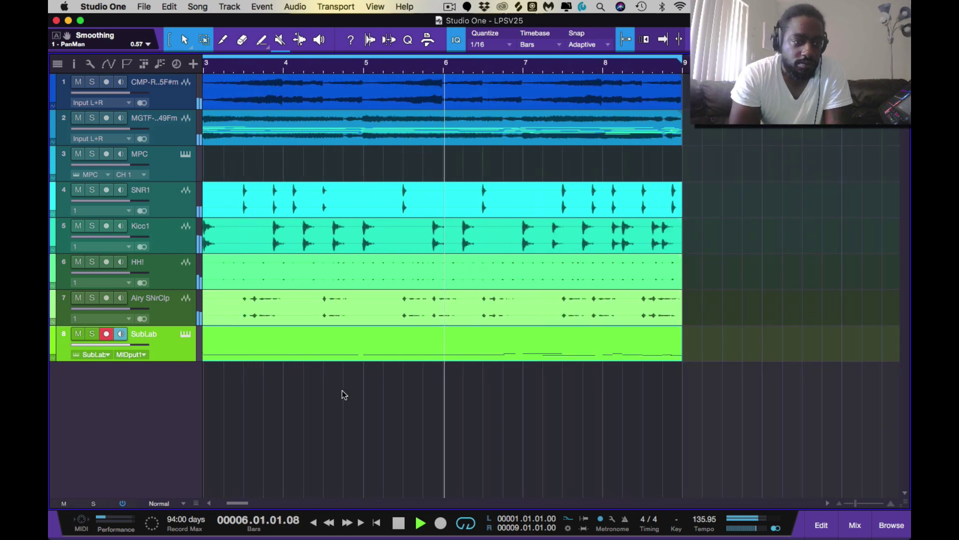
{"action": "scroll", "coordinate": [342, 390], "scroll_direction": "down", "scroll_amount": 1}
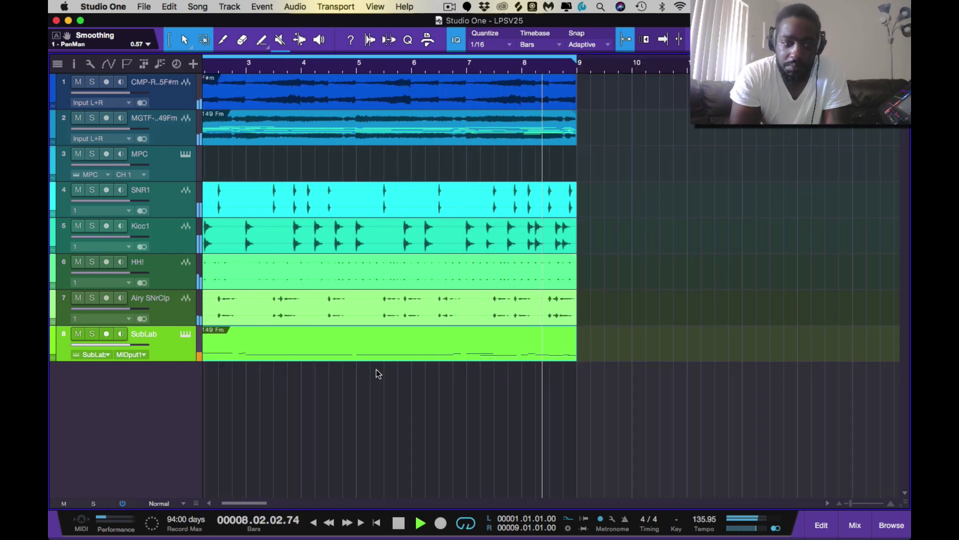
Step: Save the song, stop playback, and look over the channels and buses in the mixer
{"action": "key", "text": "super+s"}
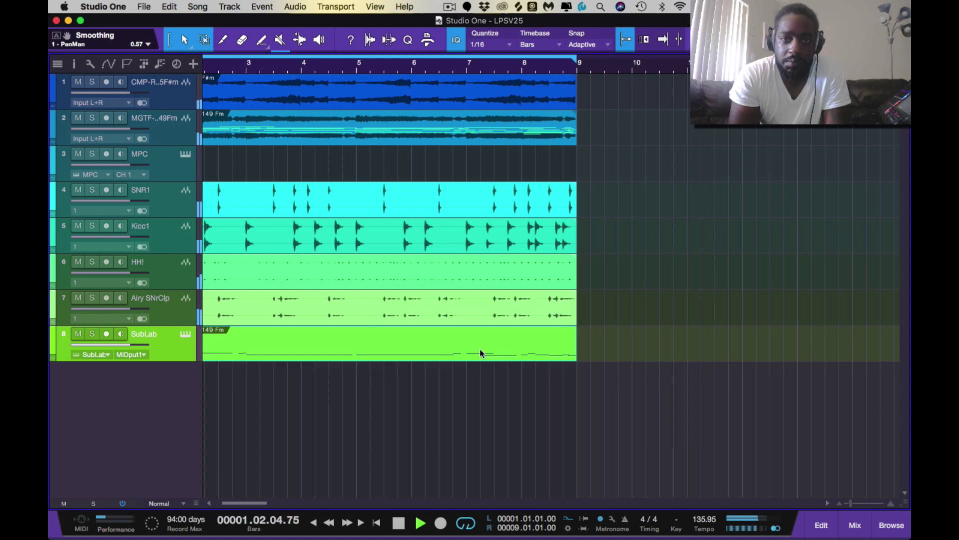
{"action": "key", "text": "space"}
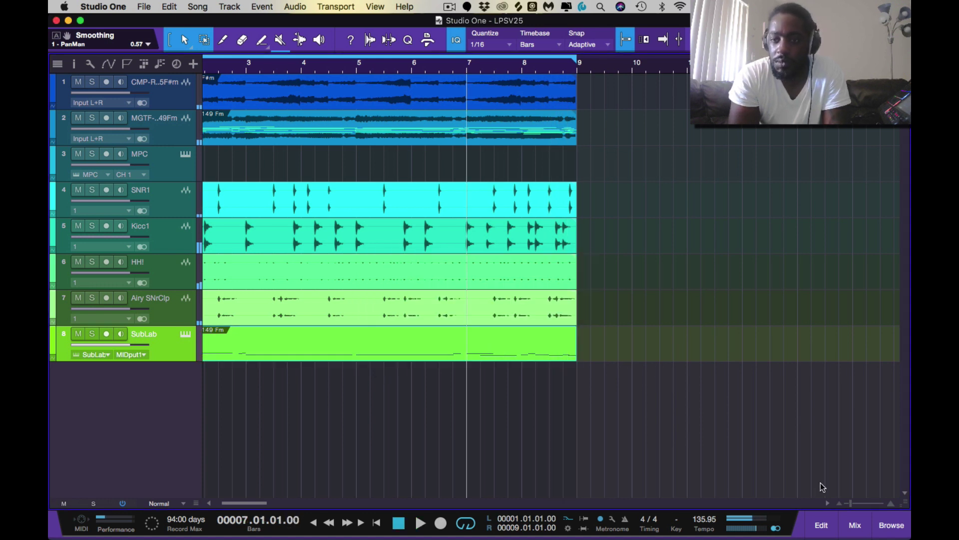
{"action": "left_click", "coordinate": [851, 523]}
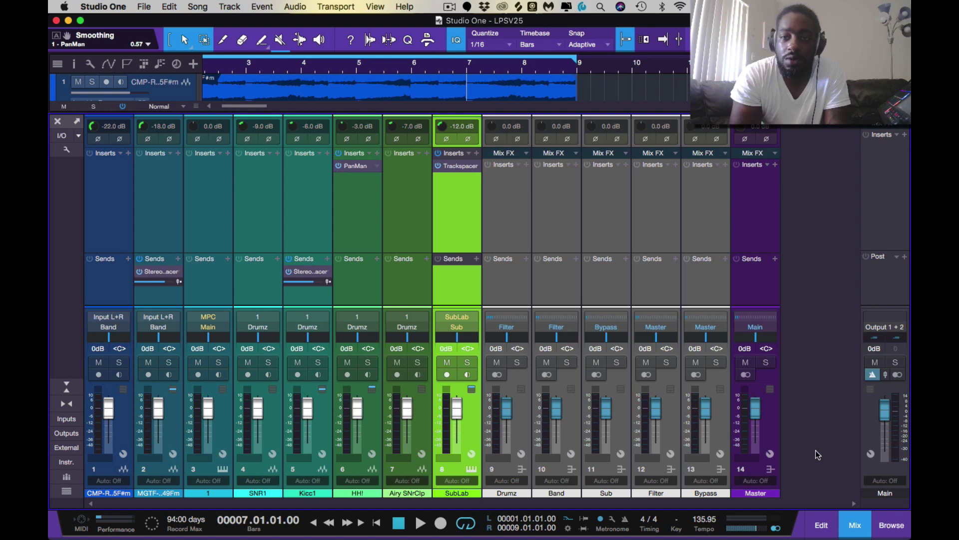
{"action": "left_click", "coordinate": [853, 525]}
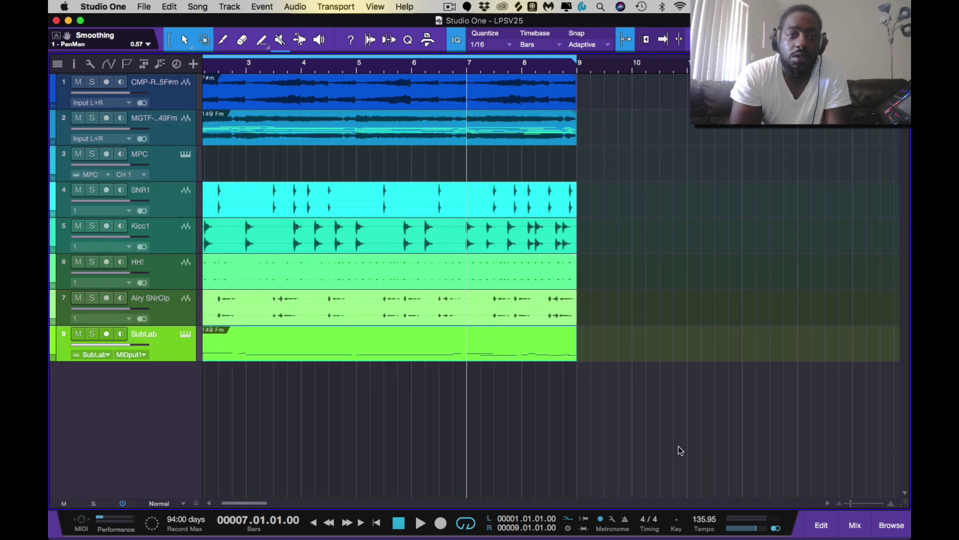
Step: Duplicate all clips of the eight-bar section to bar 9 and set the loop range to the copies, bars 9 to 17
{"action": "scroll", "coordinate": [671, 463], "scroll_direction": "down", "scroll_amount": 3}
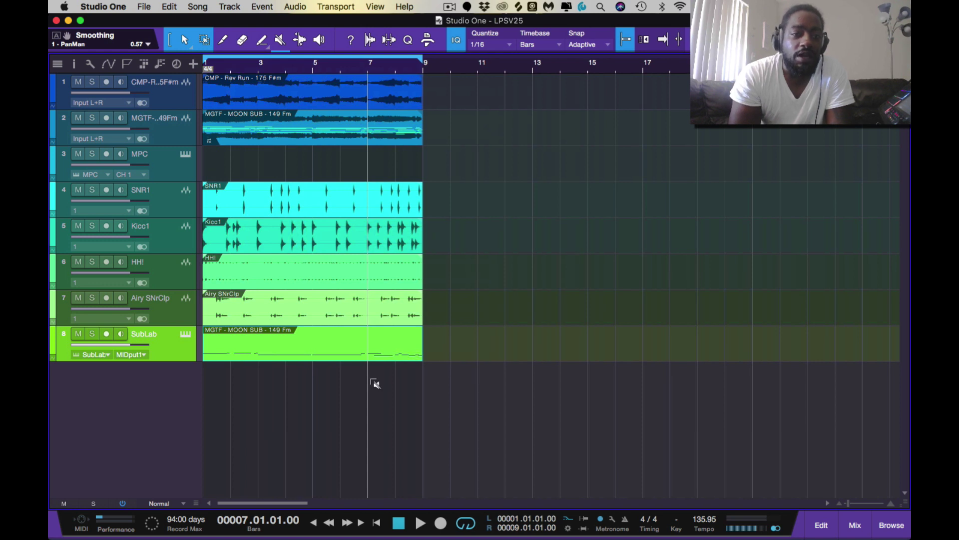
{"action": "key", "text": "super+a"}
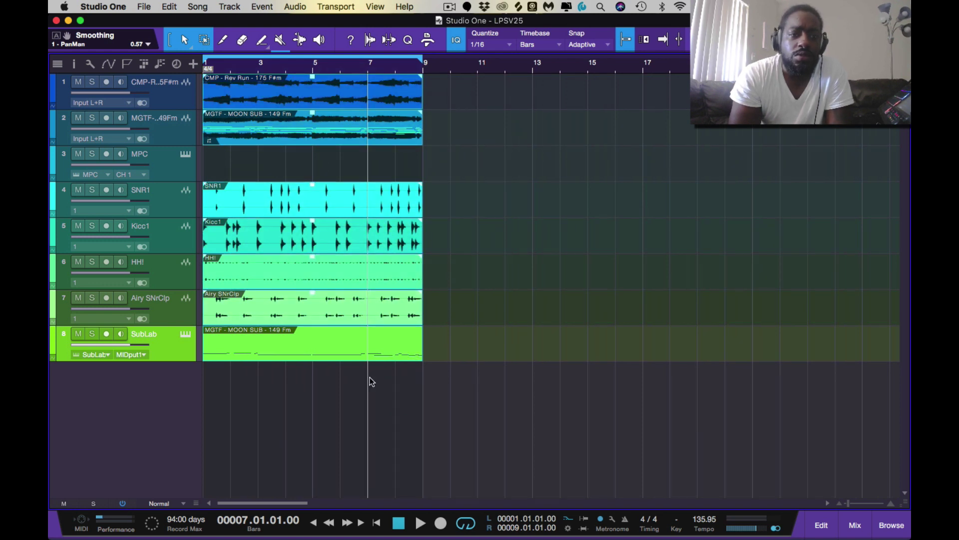
{"action": "key", "text": "d"}
{"action": "key", "text": "p"}
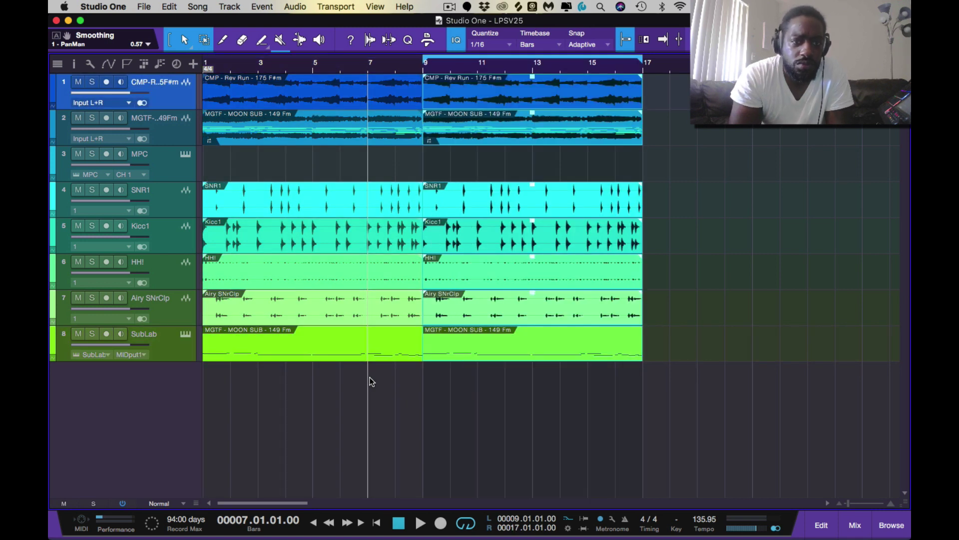
Step: Mute the first Airy SNrClp, HH!, Kicc1 and SNR1 clips, and play the song from the start
{"action": "left_click", "coordinate": [322, 316]}
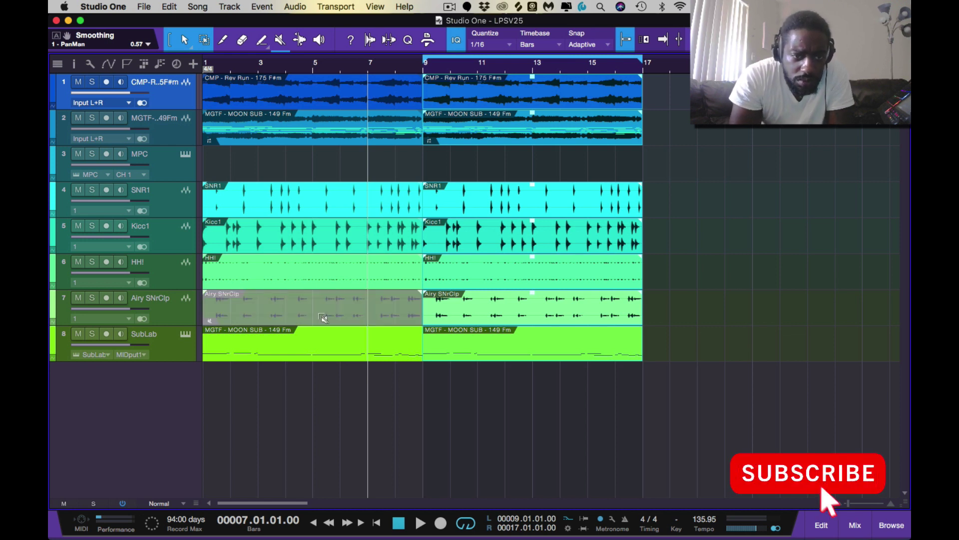
{"action": "left_click", "coordinate": [318, 281]}
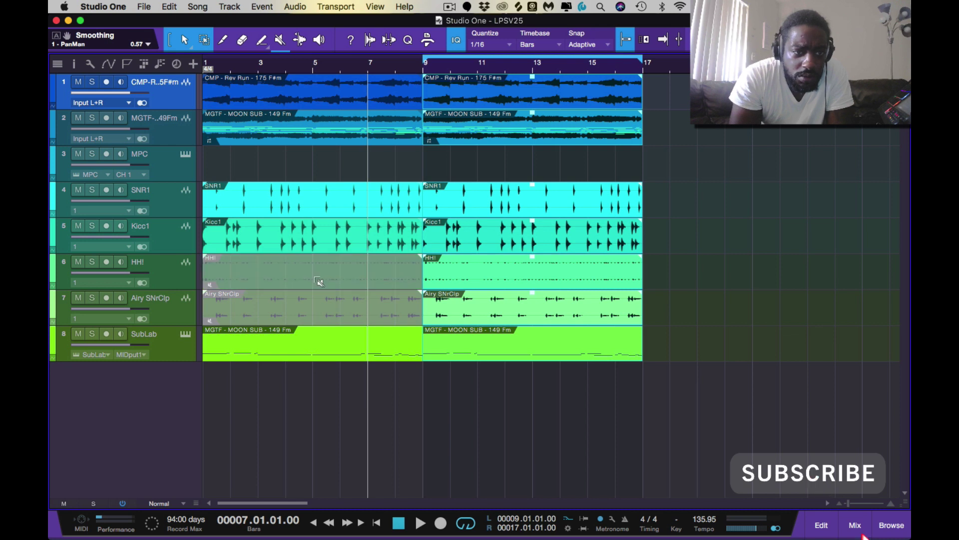
{"action": "left_click", "coordinate": [316, 248]}
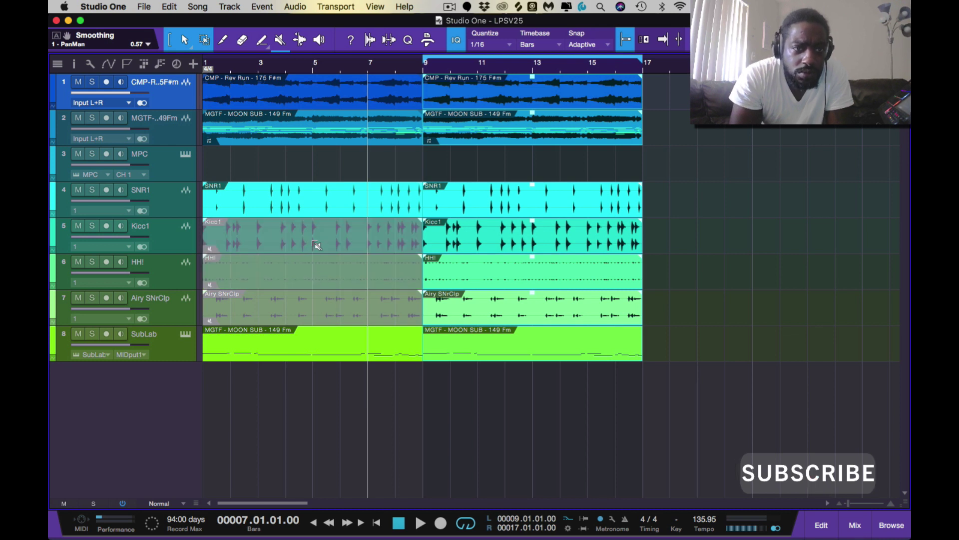
{"action": "left_click", "coordinate": [315, 206]}
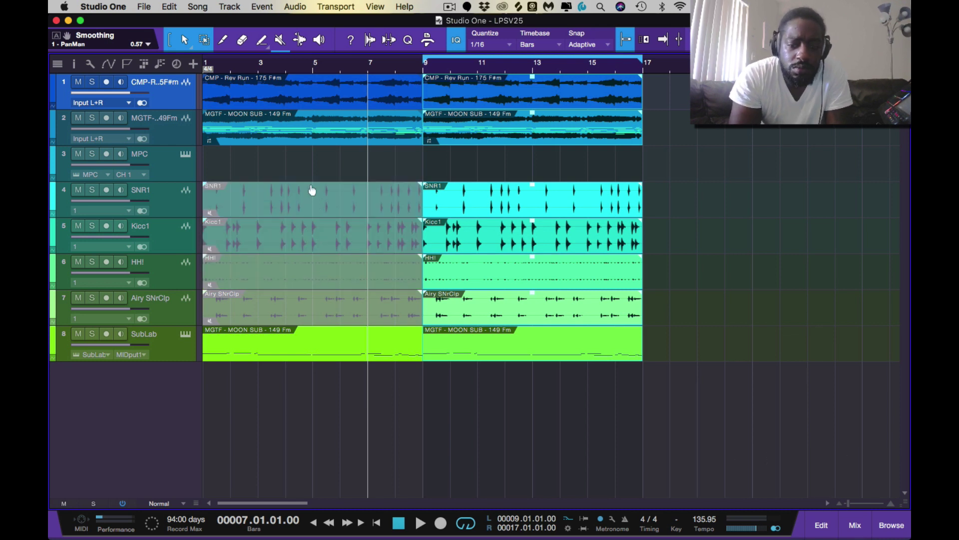
{"action": "key", "text": "comma"}
{"action": "key", "text": "space"}
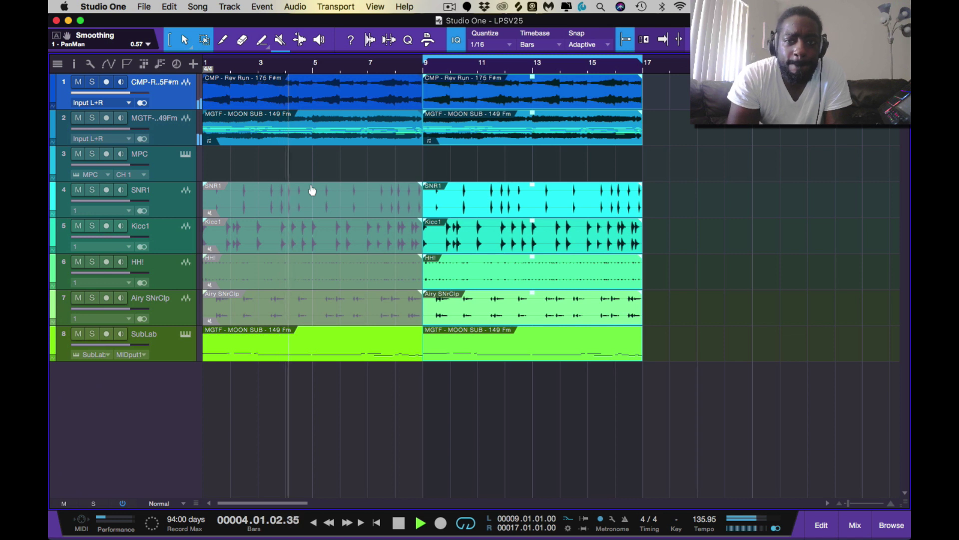
Step: Duplicate the selected eight-bar section to bar 17 and turn off loop playback
{"action": "key", "text": "w"}
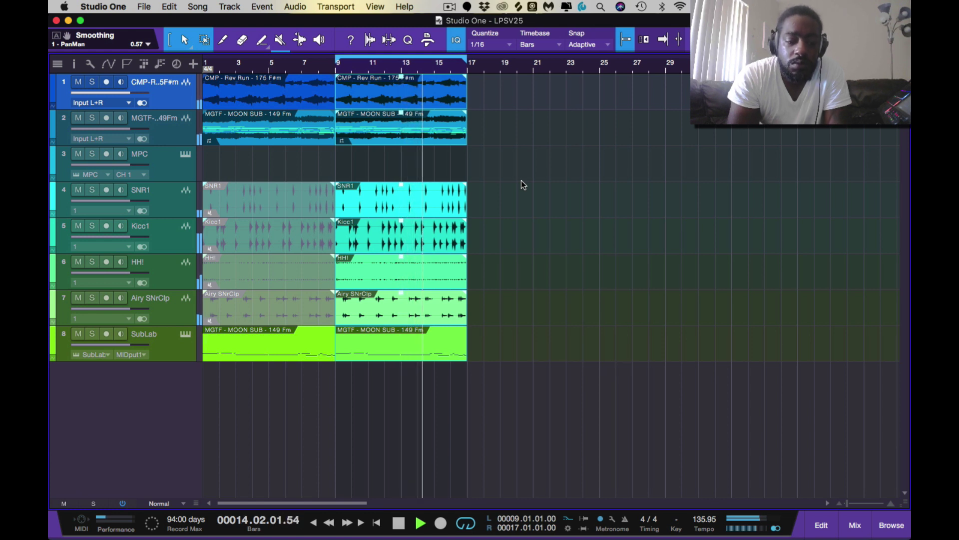
{"action": "key", "text": "d"}
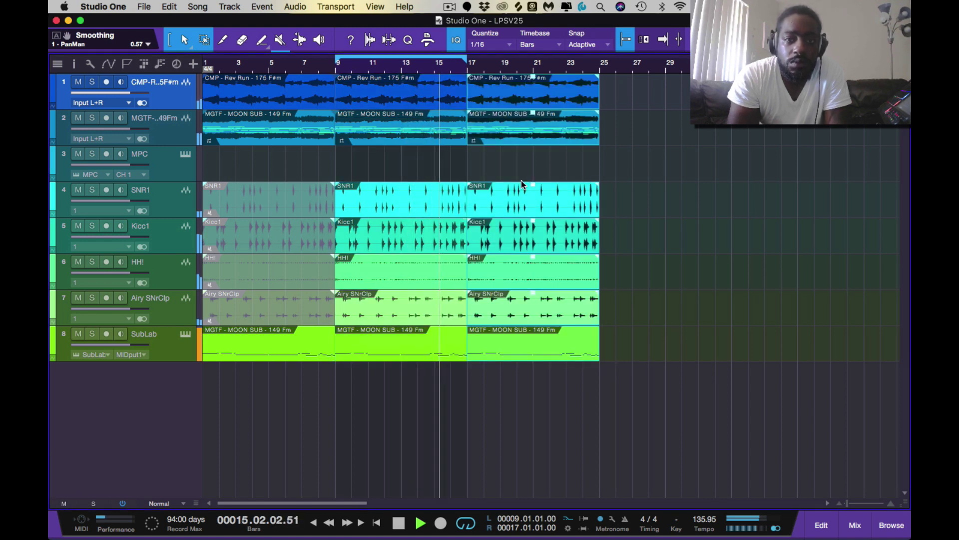
{"action": "key", "text": "slash"}
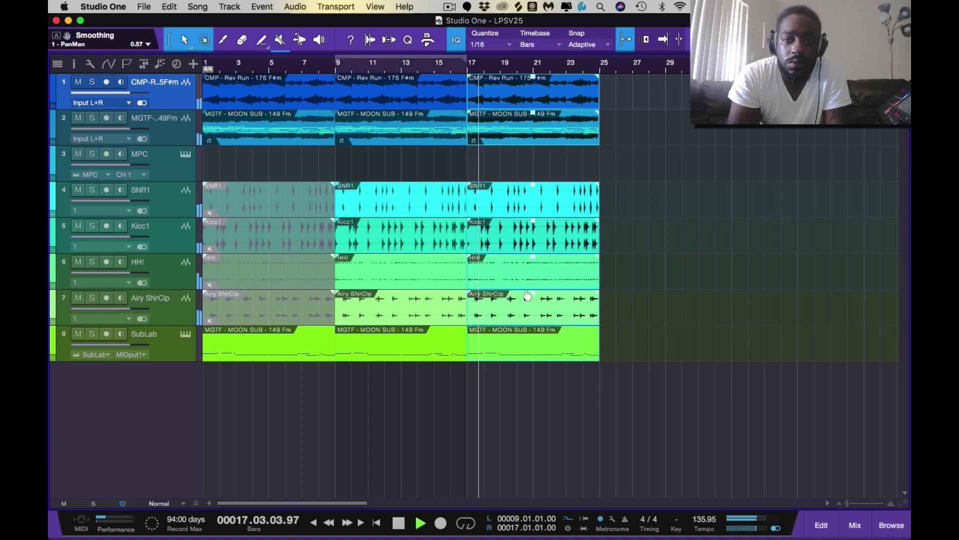
Step: Duplicate the section to bar 25, set the loop range to bars 25 to 33, and restart playback from the beginning
{"action": "key", "text": "w"}
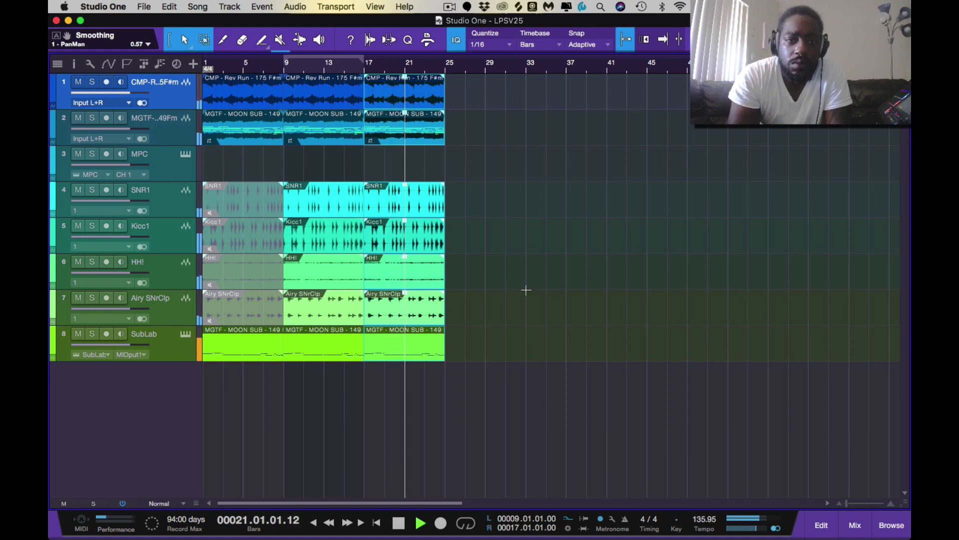
{"action": "key", "text": "d"}
{"action": "key", "text": "p"}
{"action": "key", "text": "Home"}
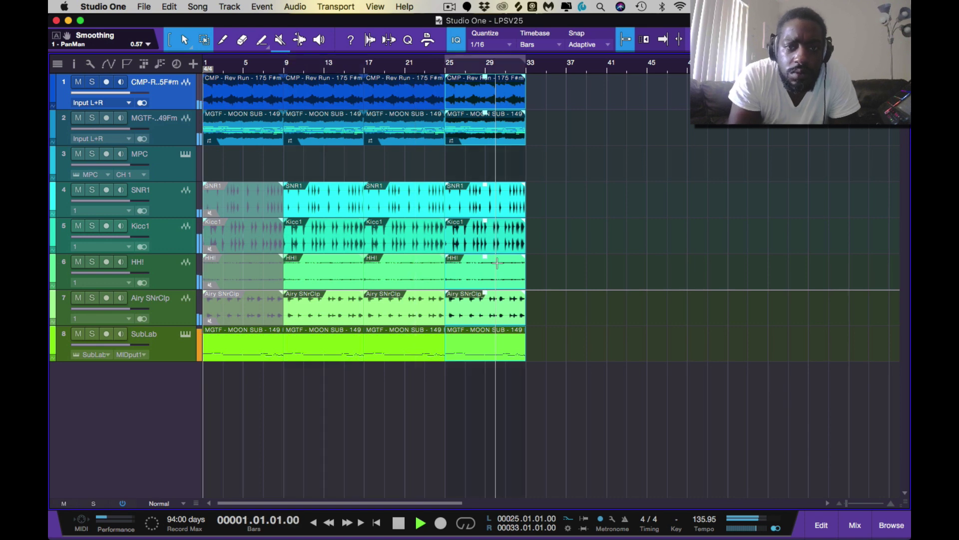
{"action": "scroll", "coordinate": [474, 292], "scroll_direction": "up", "scroll_amount": 5}
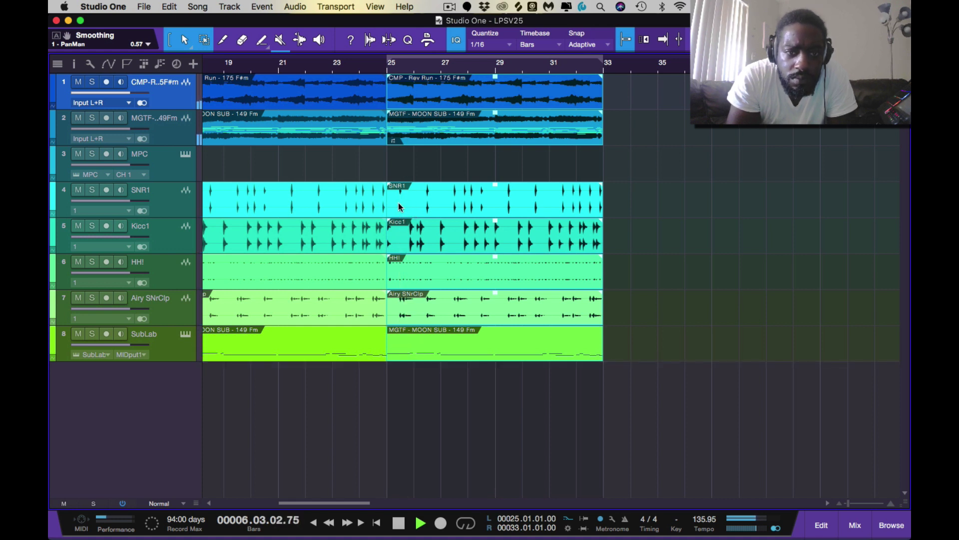
Step: Trim the starts of the bar 25 Kicc1 and HH! clips so that both begin at bar 29
{"action": "left_click", "coordinate": [386, 237]}
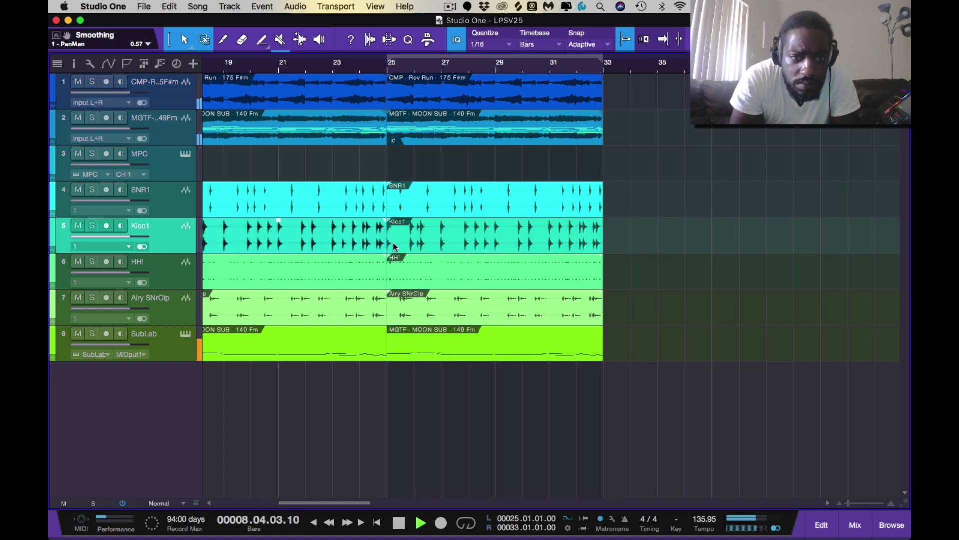
{"action": "left_click_drag", "start_coordinate": [388, 235], "coordinate": [497, 238]}
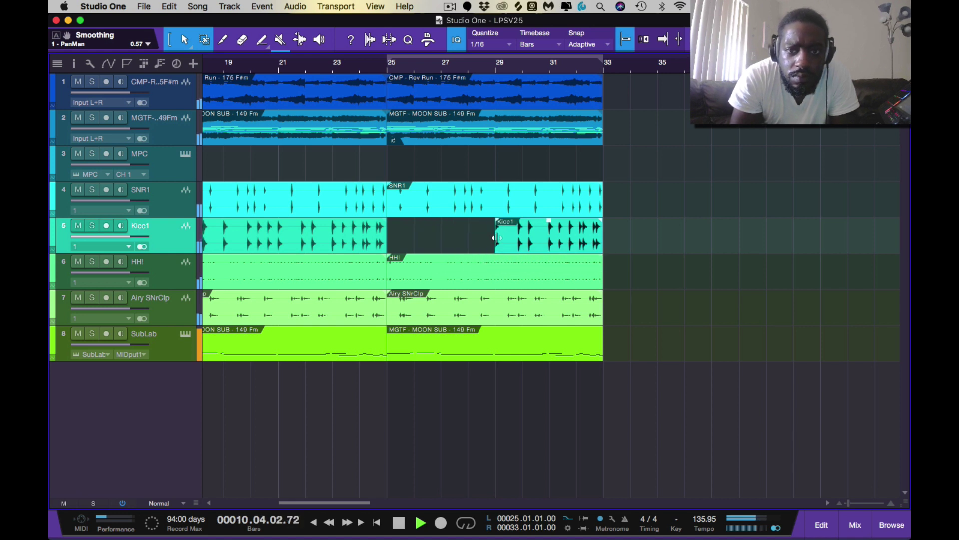
{"action": "left_click", "coordinate": [434, 285]}
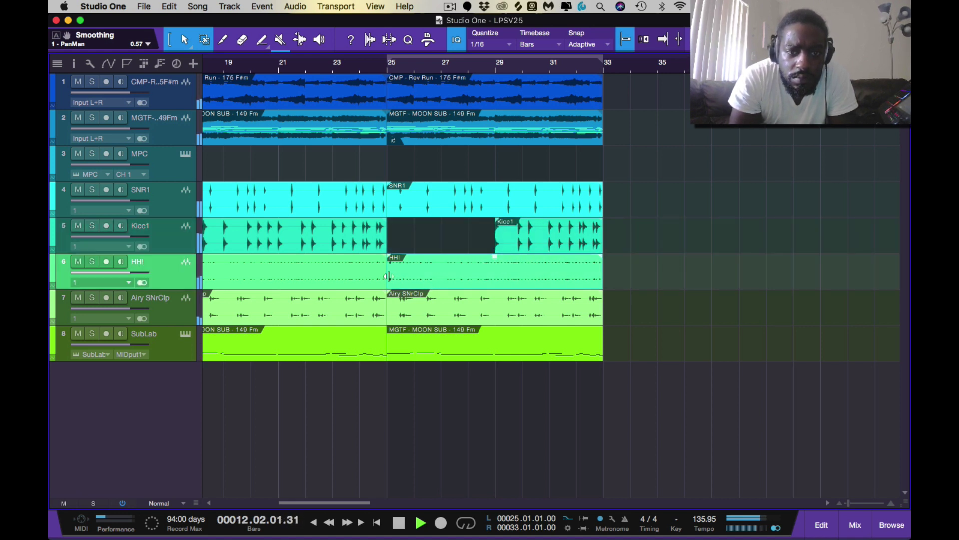
{"action": "left_click_drag", "start_coordinate": [388, 277], "coordinate": [495, 281]}
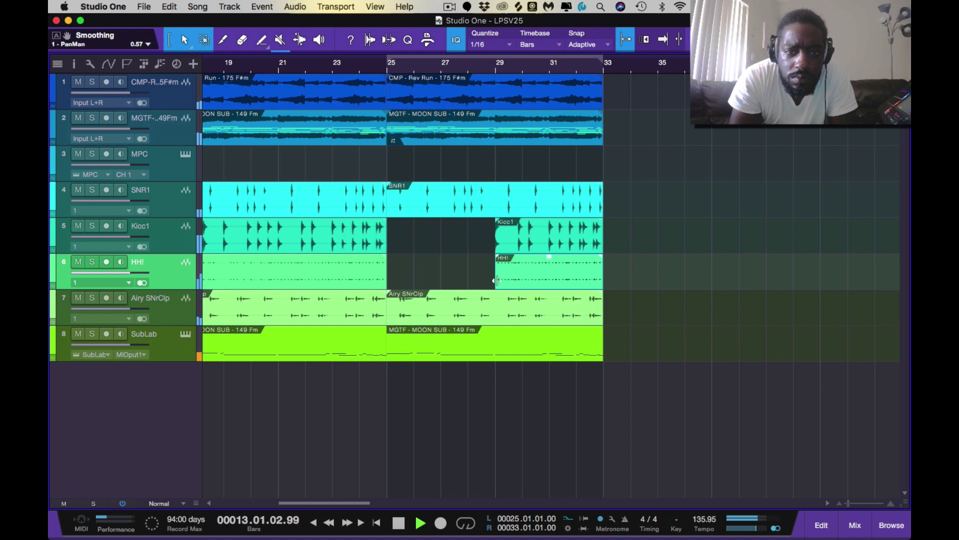
Step: Trim the starts of the bar 25 SubLab and Rev Run clips to bar 29, and save the song
{"action": "left_click", "coordinate": [459, 317]}
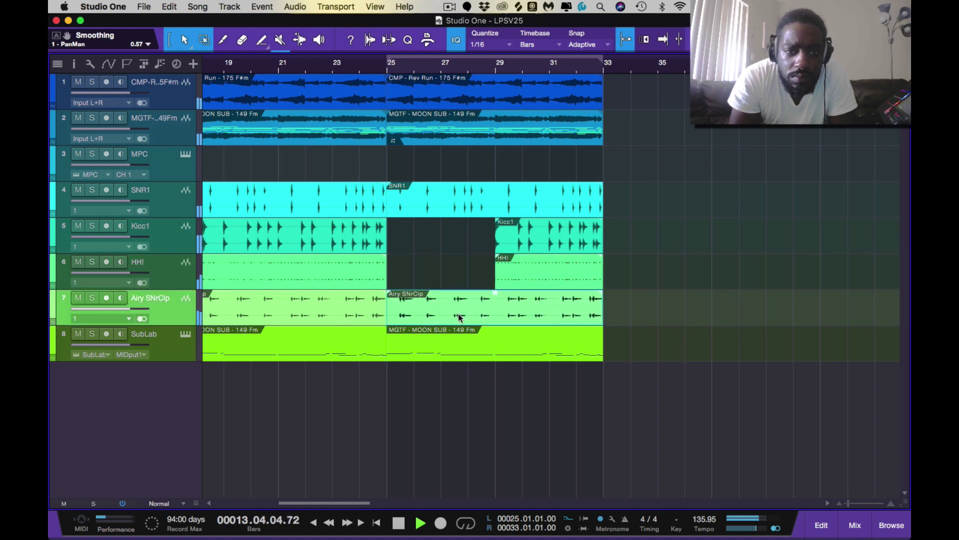
{"action": "left_click", "coordinate": [421, 354]}
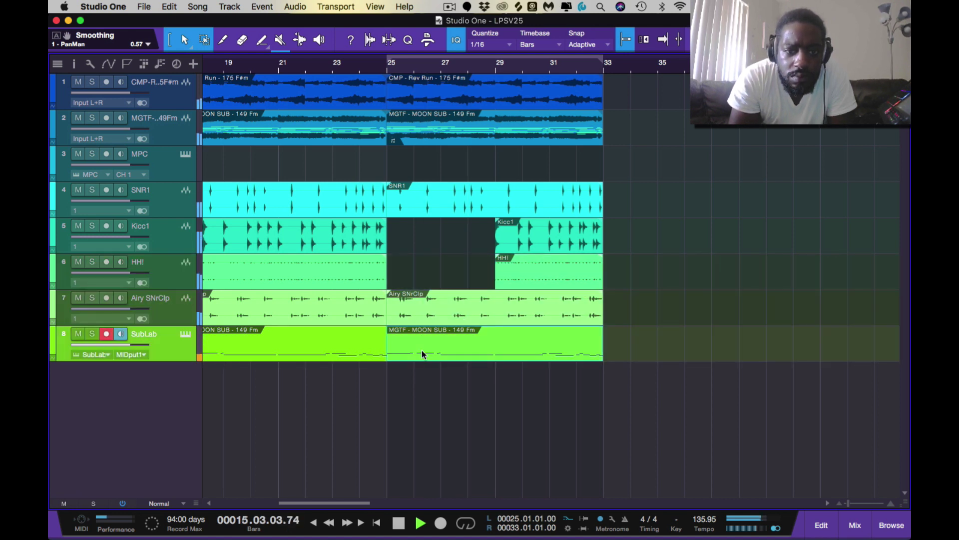
{"action": "left_click_drag", "start_coordinate": [389, 348], "coordinate": [500, 354]}
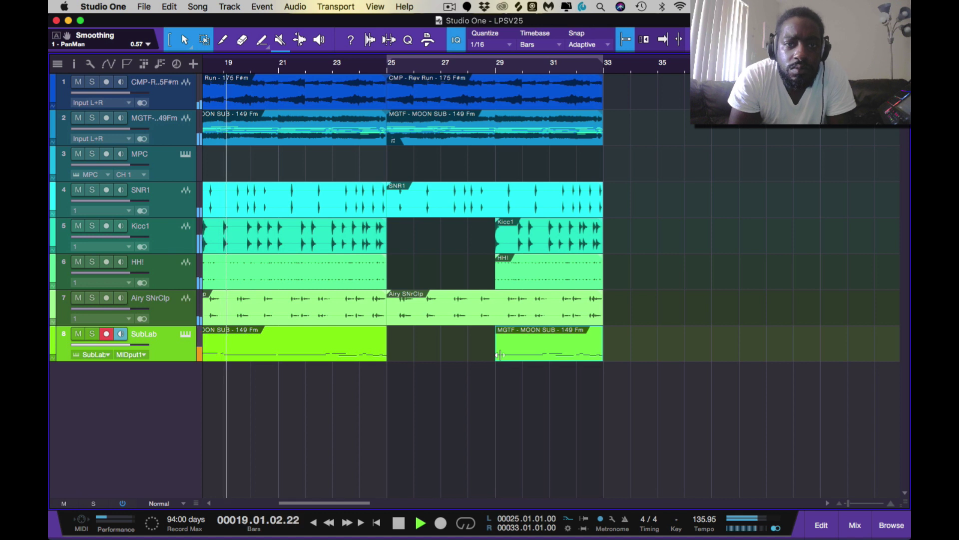
{"action": "left_click", "coordinate": [425, 138]}
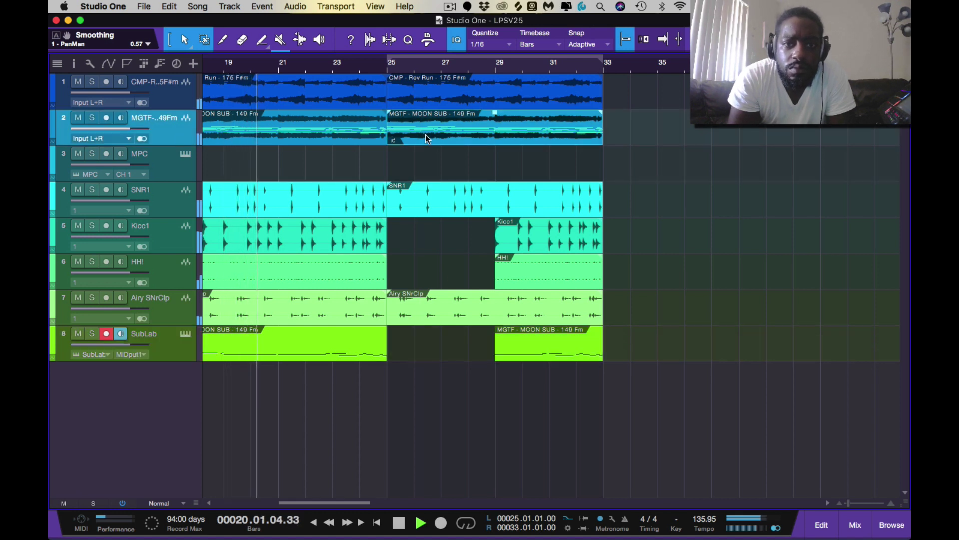
{"action": "left_click", "coordinate": [407, 100]}
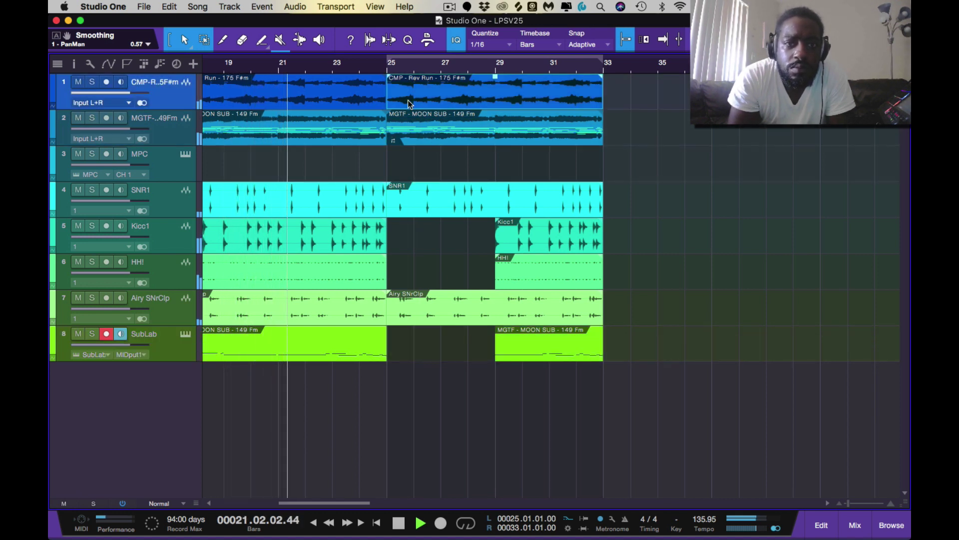
{"action": "left_click_drag", "start_coordinate": [392, 91], "coordinate": [499, 90]}
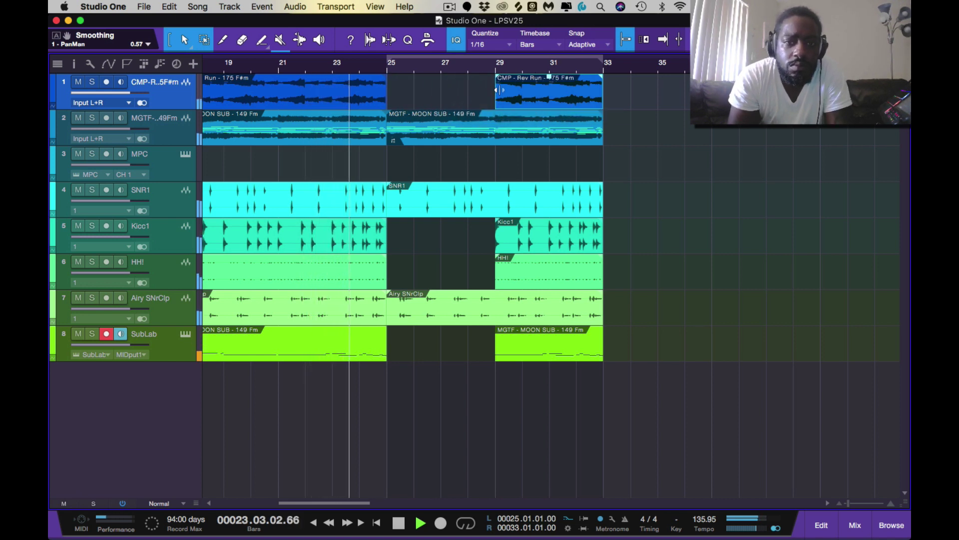
{"action": "key", "text": "super+s"}
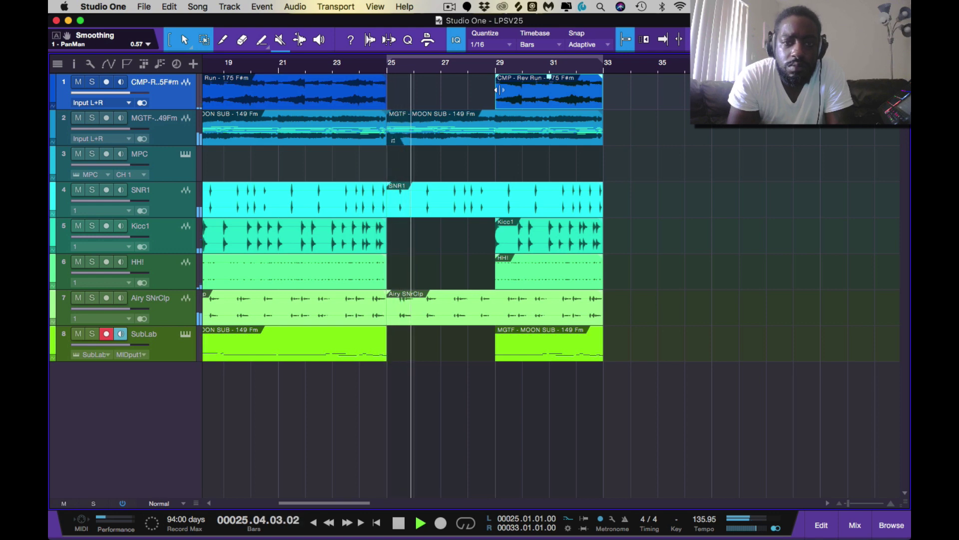
Step: Set the loop range to bars 29 to 33, and duplicate the clips of the bar 25 to 33 section to bar 33
{"action": "scroll", "coordinate": [525, 230], "scroll_direction": "down", "scroll_amount": 3}
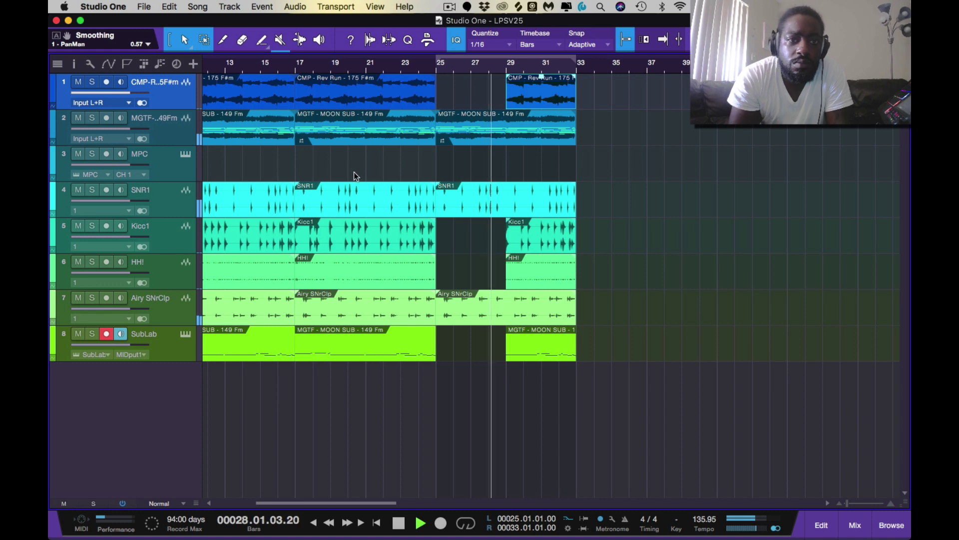
{"action": "key", "text": "p"}
{"action": "left_click", "coordinate": [359, 70]}
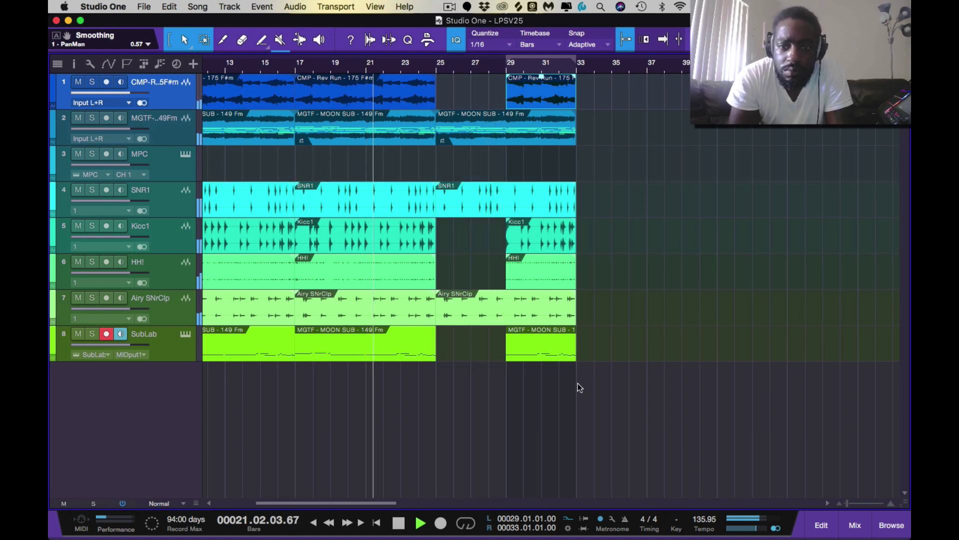
{"action": "left_click", "coordinate": [574, 377]}
{"action": "left_click_drag", "start_coordinate": [575, 376], "coordinate": [530, 90]}
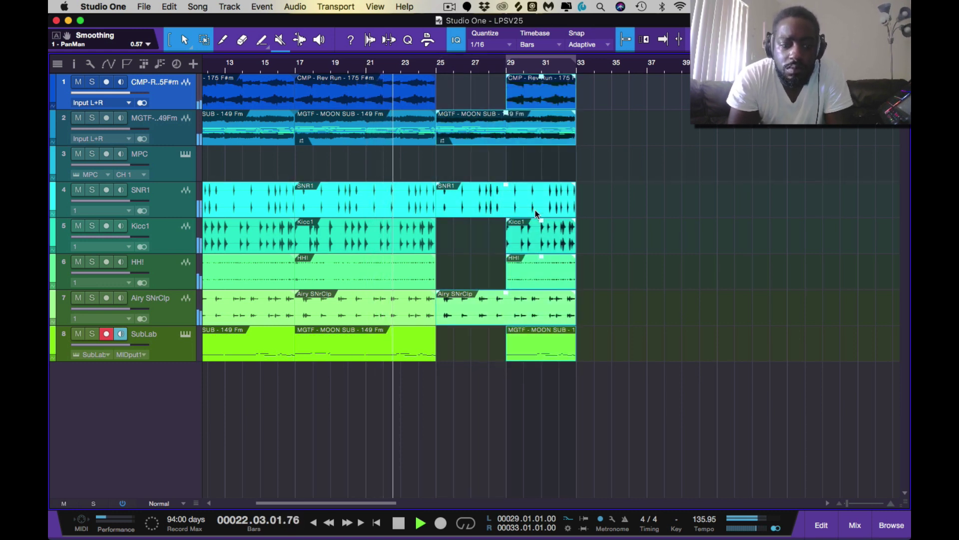
{"action": "key", "text": "d"}
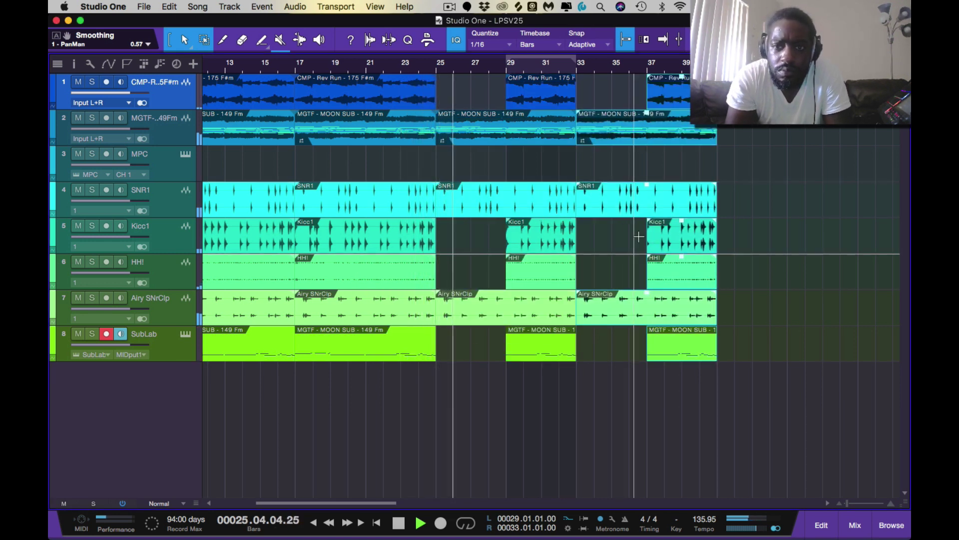
Step: Extend the starts of the Kicc1 and HH! clips at bar 37 back to bar 33
{"action": "left_click", "coordinate": [616, 152]}
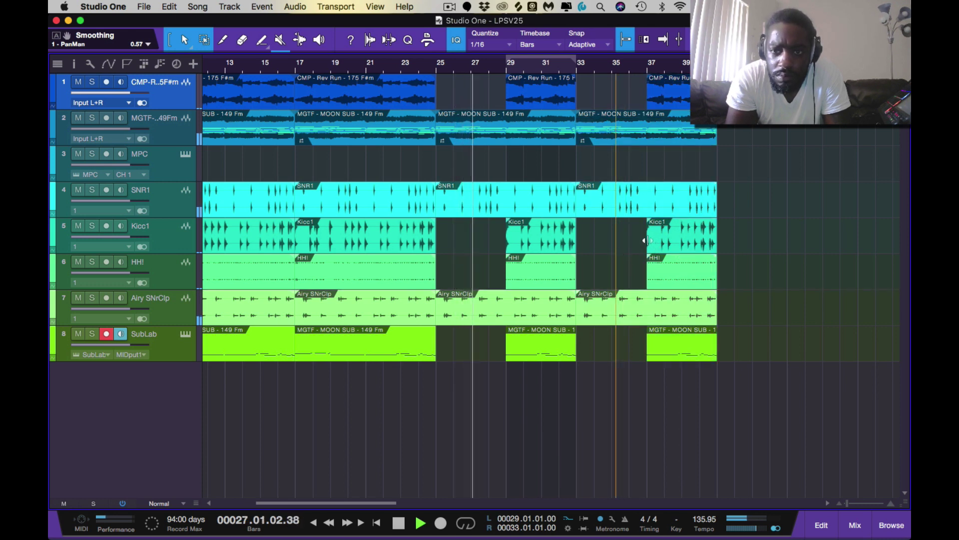
{"action": "left_click_drag", "start_coordinate": [648, 245], "coordinate": [580, 245]}
{"action": "left_click_drag", "start_coordinate": [650, 279], "coordinate": [578, 282]}
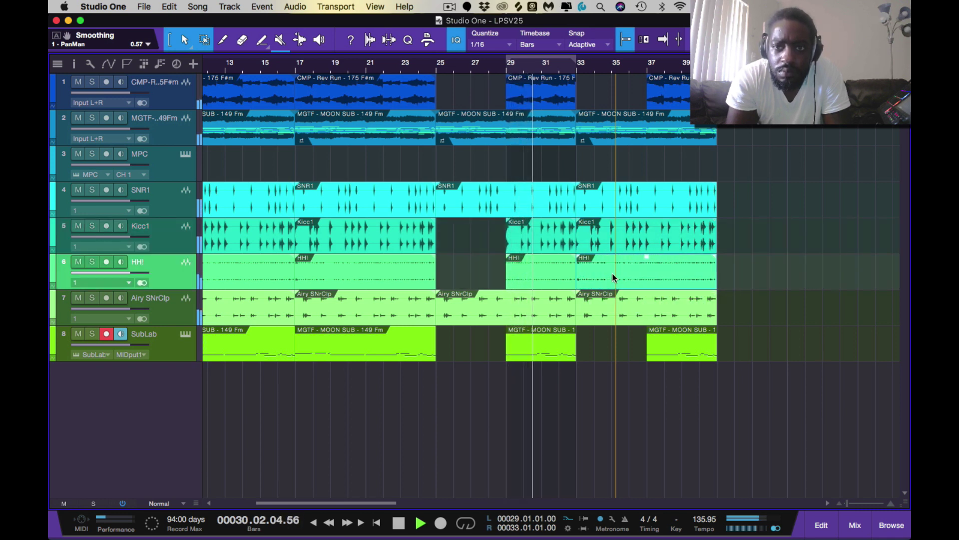
Step: Set the loop range to bars 33 to 41, and duplicate the drum, SubLab and Rev Run clips of bars 25 to 41 to bar 41
{"action": "left_click", "coordinate": [675, 104]}
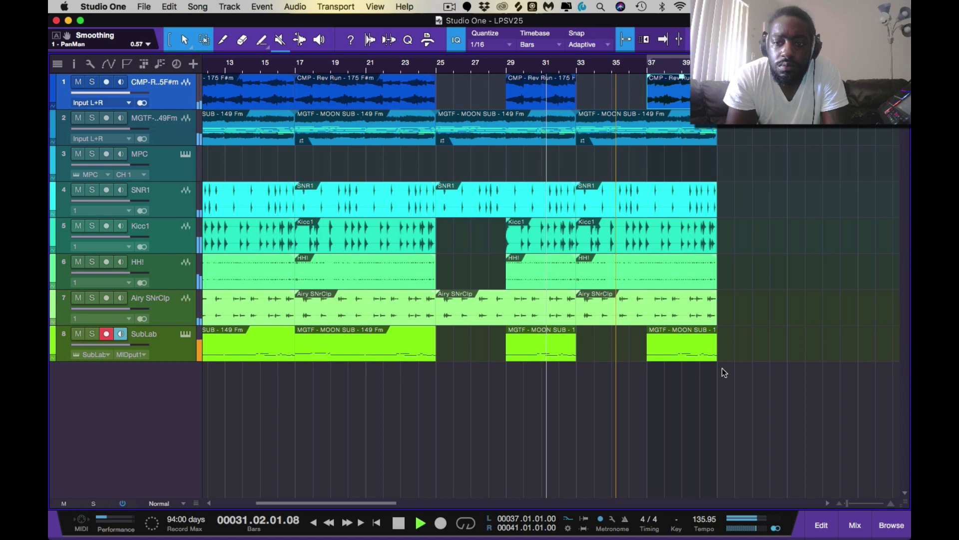
{"action": "left_click_drag", "start_coordinate": [722, 371], "coordinate": [675, 225]}
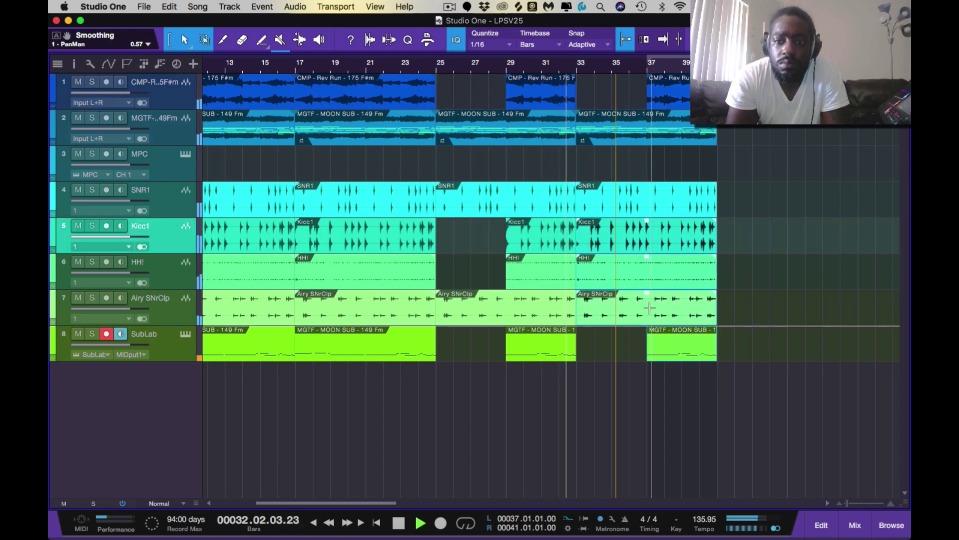
{"action": "key", "text": "p"}
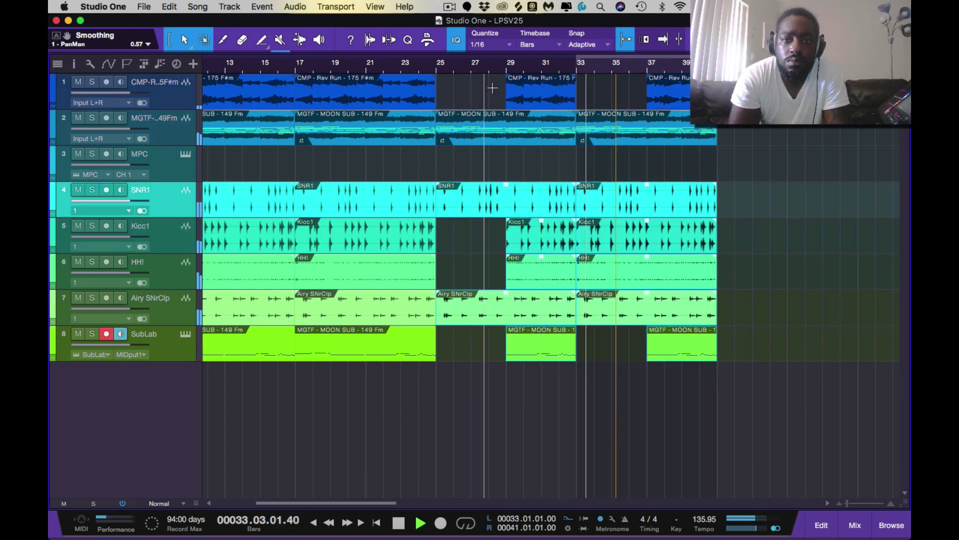
{"action": "left_click", "coordinate": [528, 100]}
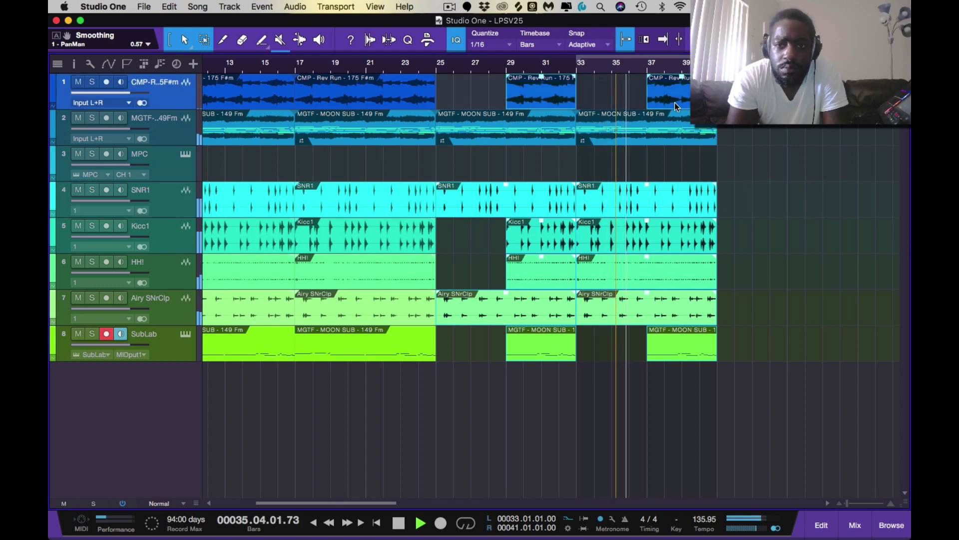
{"action": "key", "text": "d"}
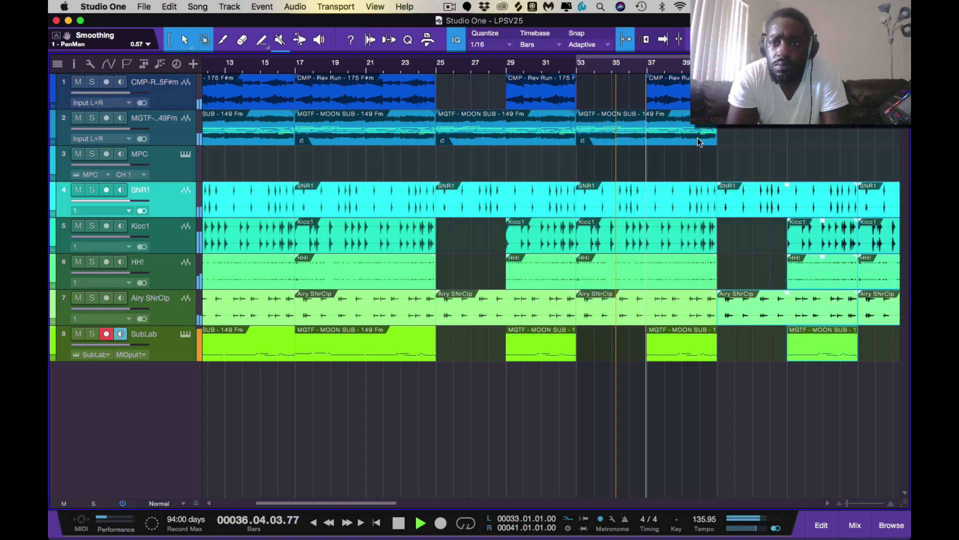
Step: Review the whole arrangement by playing the song from the beginning, and restart it from bar 1
{"action": "key", "text": "shift+z"}
{"action": "key", "text": "w"}
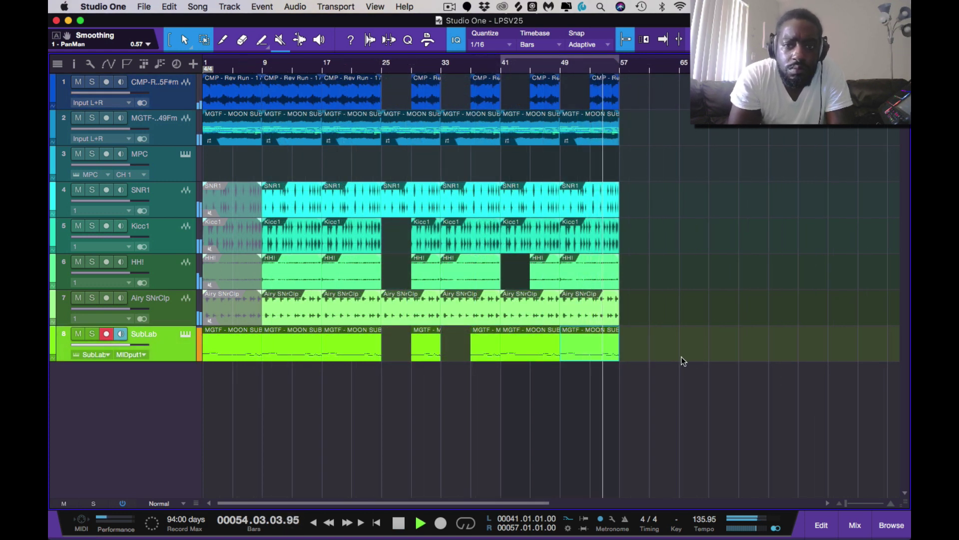
{"action": "key", "text": "w"}
{"action": "key", "text": "w"}
{"action": "key", "text": "comma"}
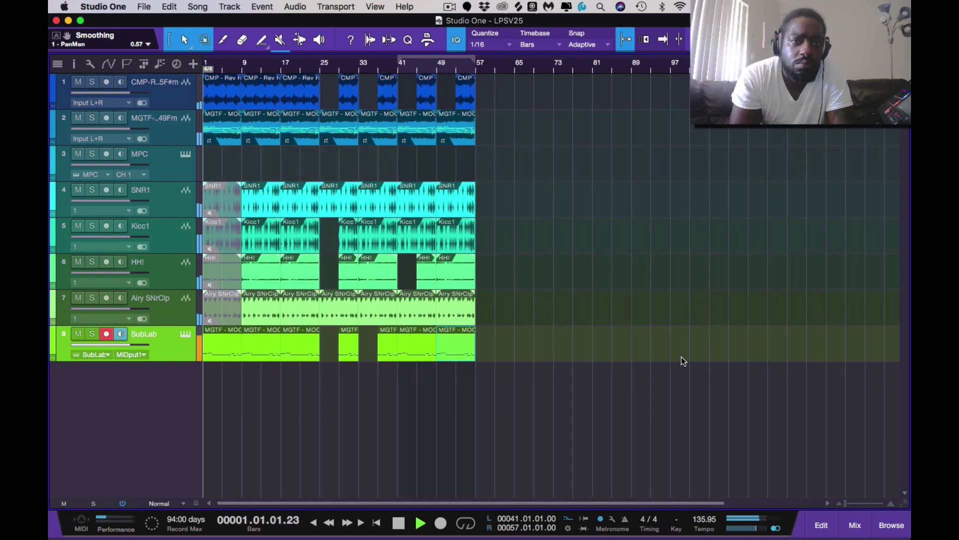
{"action": "key", "text": "space"}
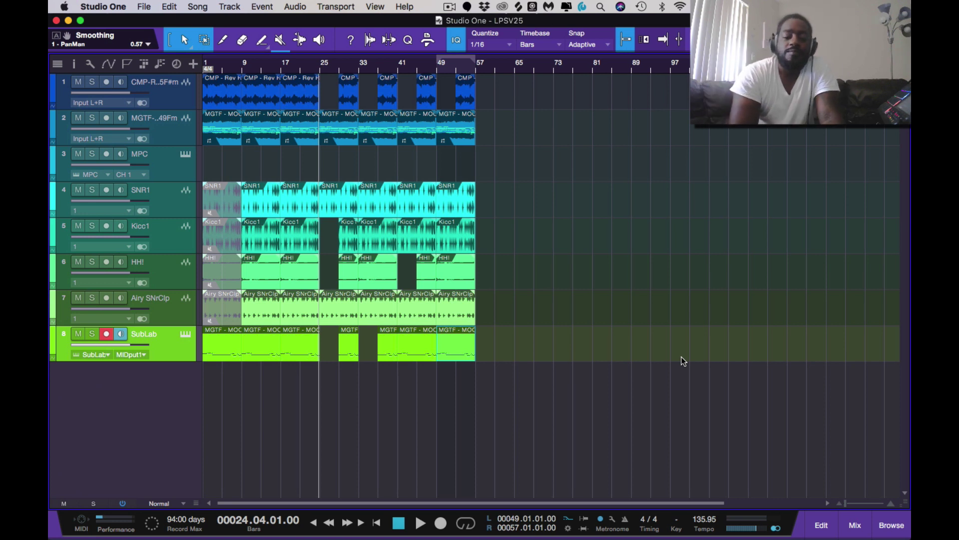
{"action": "key", "text": "comma"}
{"action": "key", "text": "space"}
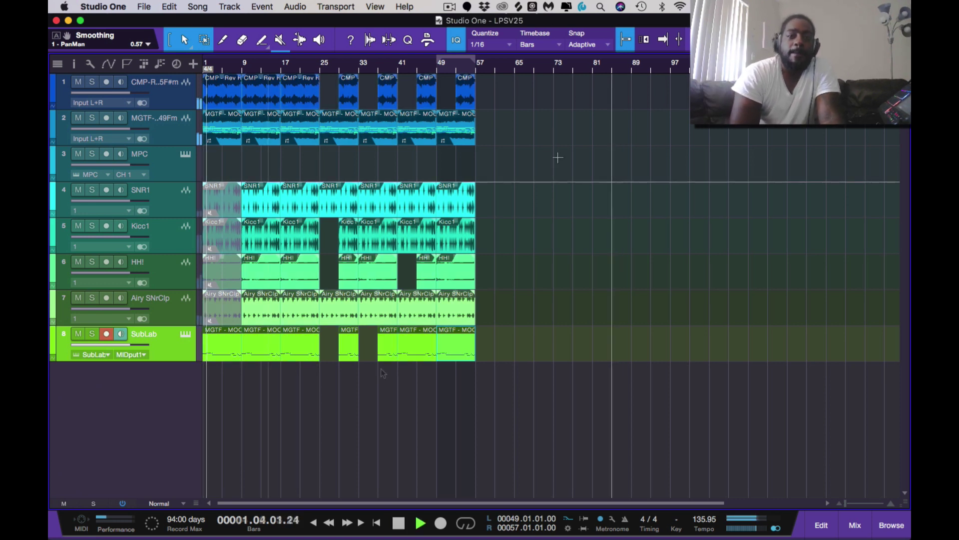
Step: Select all clips, set the loop range to the whole song, bars 1 to 57, and stop playback
{"action": "key", "text": "ctrl+a"}
{"action": "key", "text": "p"}
{"action": "key", "text": "space"}
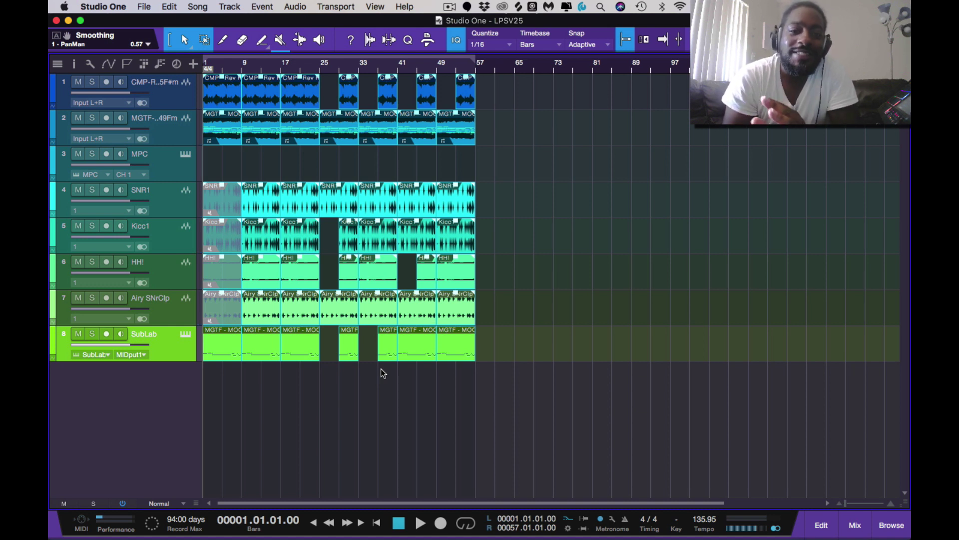
Step: Set the loop range to the second Rev Run clip, bars 9 to 17
{"action": "key", "text": "Up"}
{"action": "key", "text": "Up"}
{"action": "key", "text": "Up"}
{"action": "key", "text": "Up"}
{"action": "key", "text": "Up"}
{"action": "key", "text": "Up"}
{"action": "key", "text": "Up"}
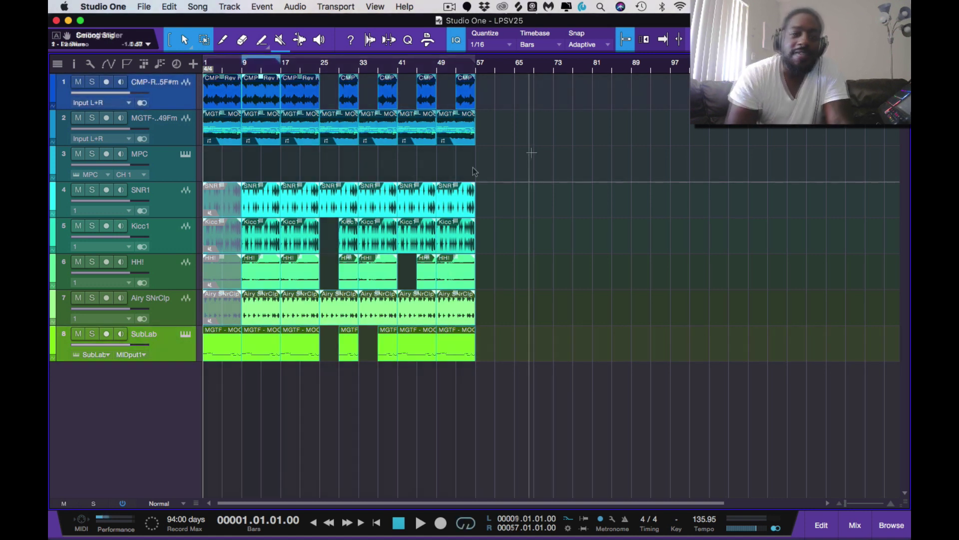
{"action": "key", "text": "p"}
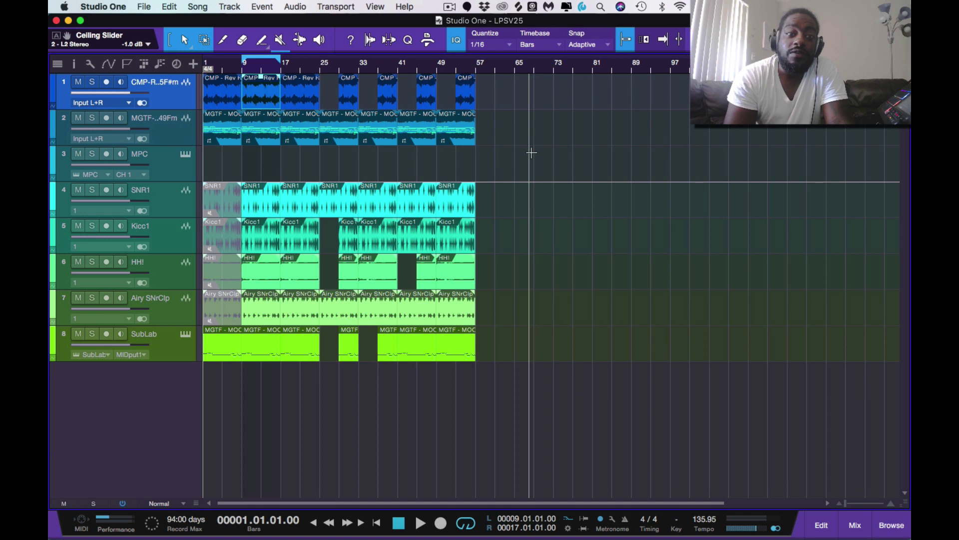
Step: Turn off loop playback, play the song from the beginning, and save it
{"action": "key", "text": "slash"}
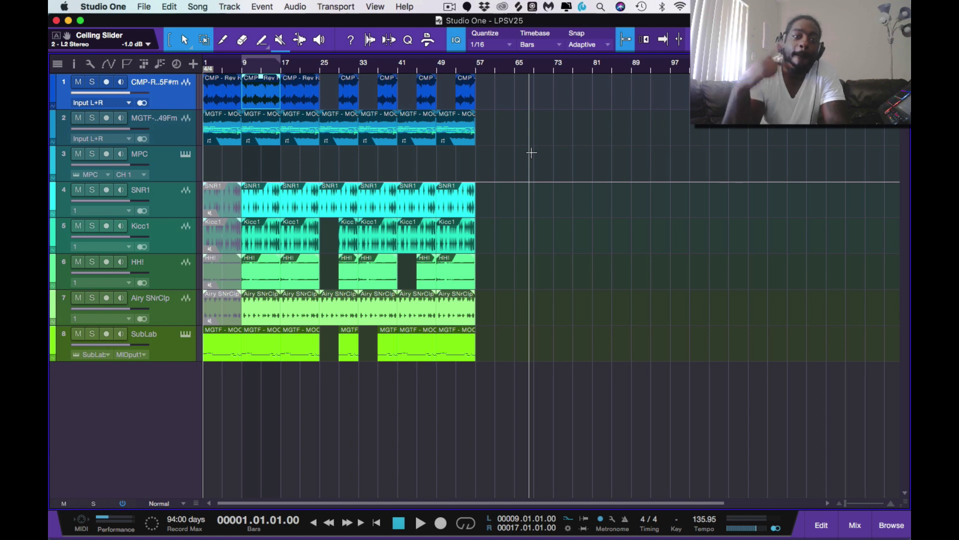
{"action": "key", "text": "space"}
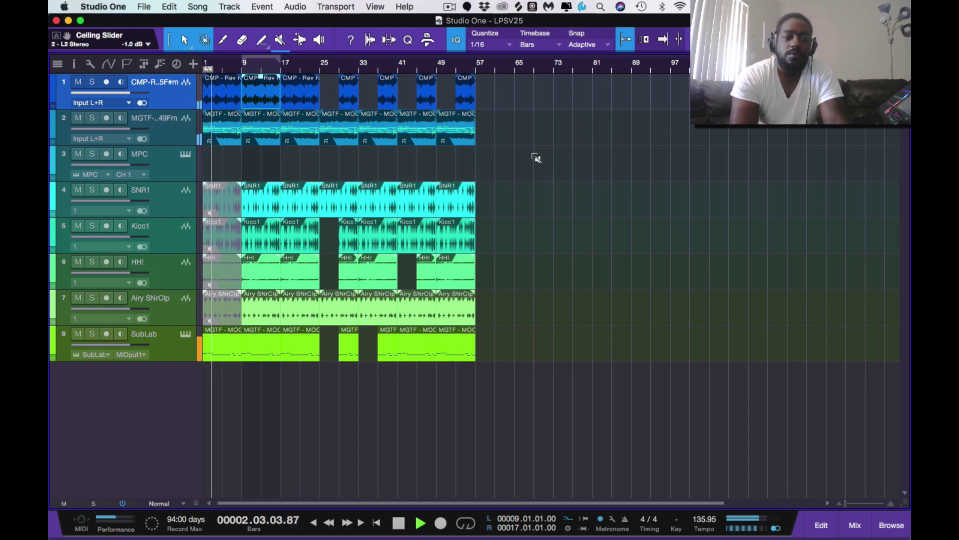
{"action": "key", "text": "super+s"}
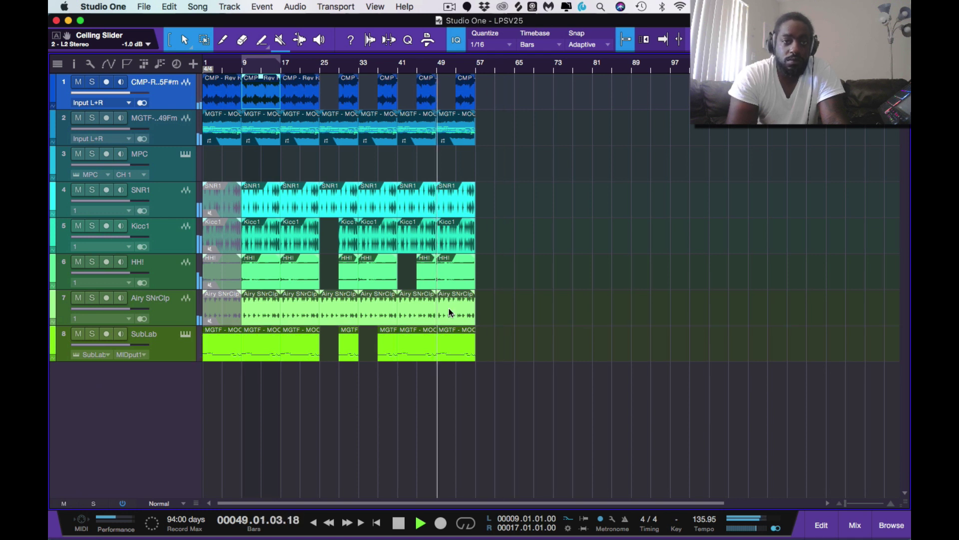
Step: Set the loop range to the third Rev Run clip, bars 17 to 25, and select the last SNR1 clip
{"action": "left_click", "coordinate": [295, 99]}
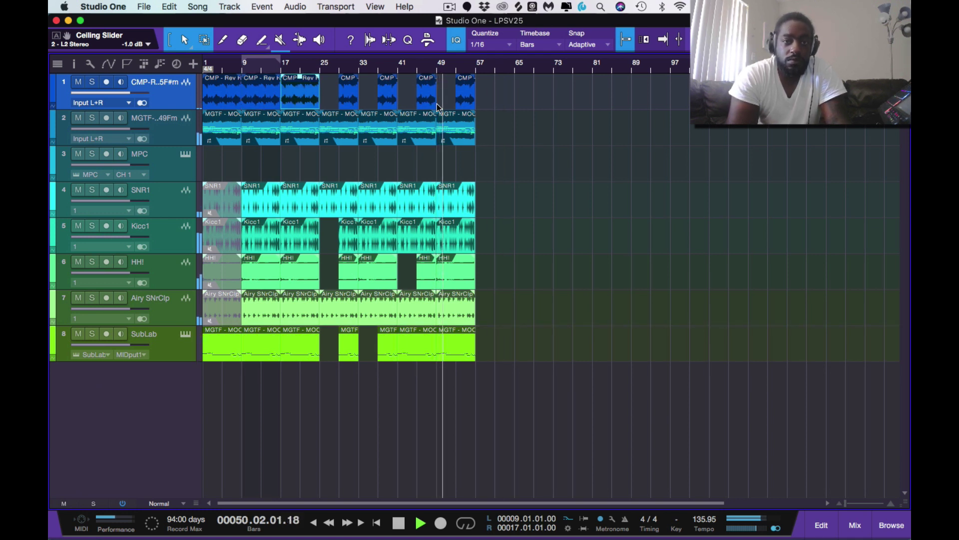
{"action": "key", "text": "p"}
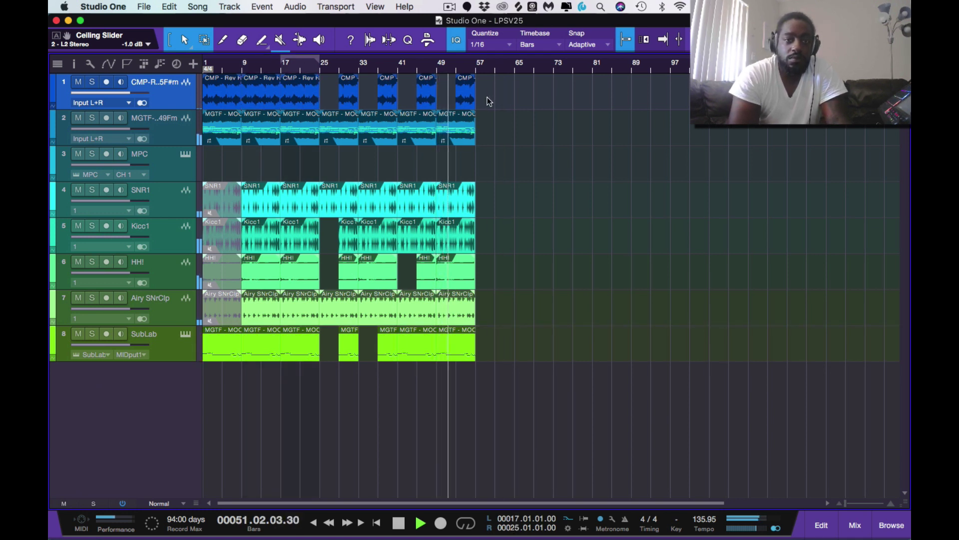
{"action": "left_click", "coordinate": [465, 95]}
{"action": "left_click", "coordinate": [459, 211]}
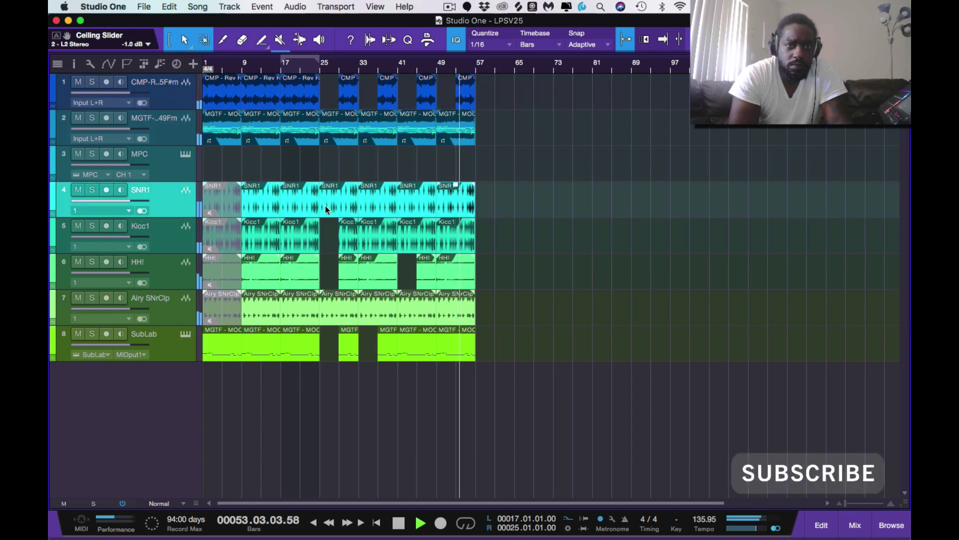
Step: With the second SNR1 clip also selected, replay the song from the beginning and turn on looping for bars 9 to 57
{"action": "left_click", "coordinate": [260, 209]}
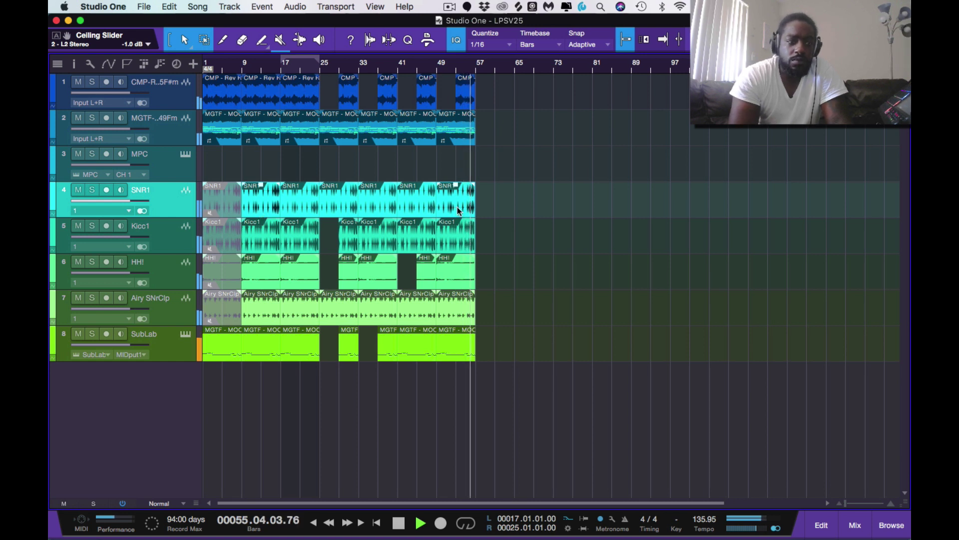
{"action": "key", "text": "comma"}
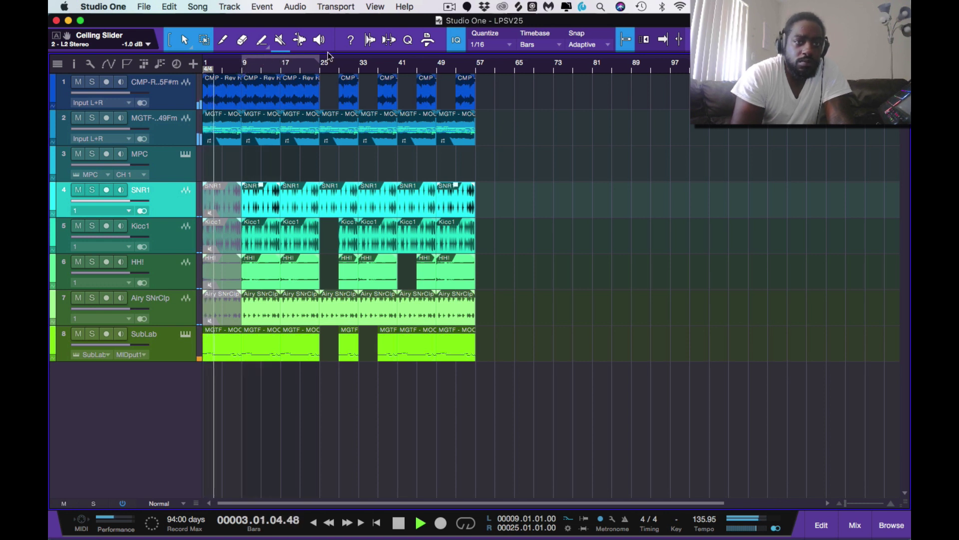
{"action": "left_click_drag", "start_coordinate": [319, 59], "coordinate": [485, 75]}
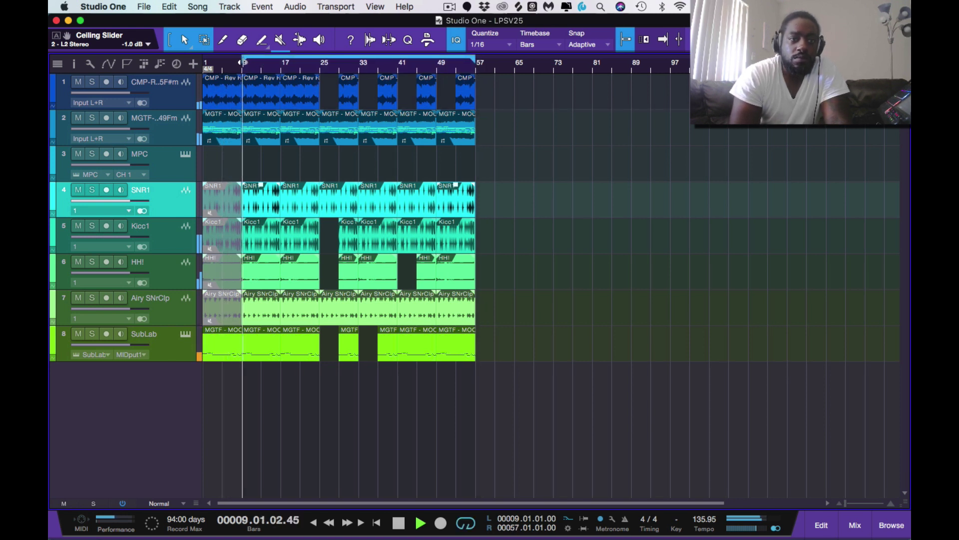
{"action": "left_click", "coordinate": [452, 64]}
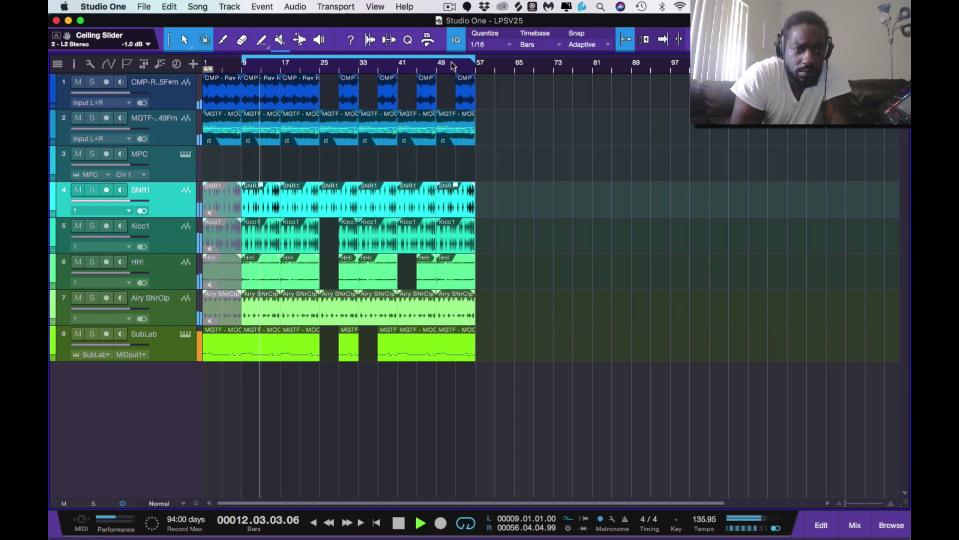
Step: Mute the third Kicc1 and SNR1 clips, at bars 17 to 25, and save the song
{"action": "left_click", "coordinate": [303, 245]}
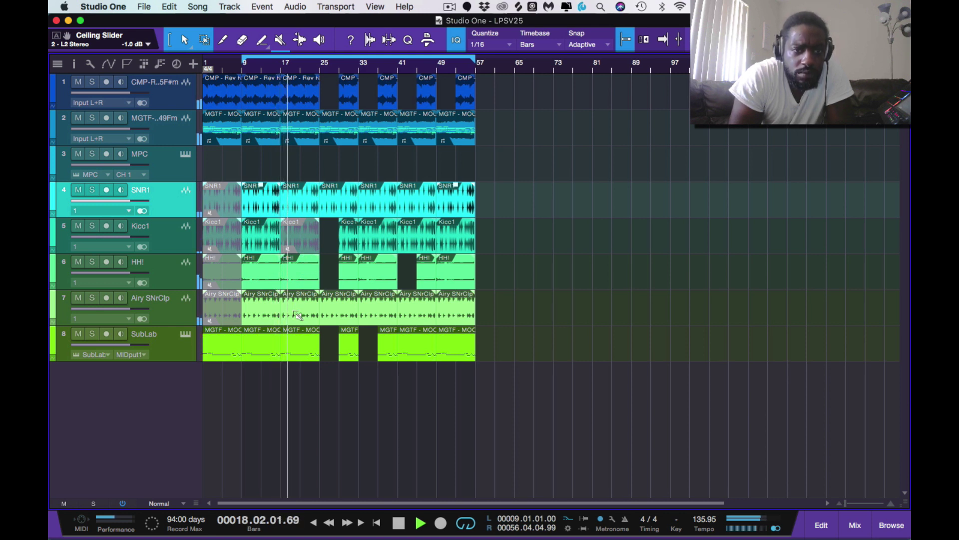
{"action": "left_click", "coordinate": [298, 208]}
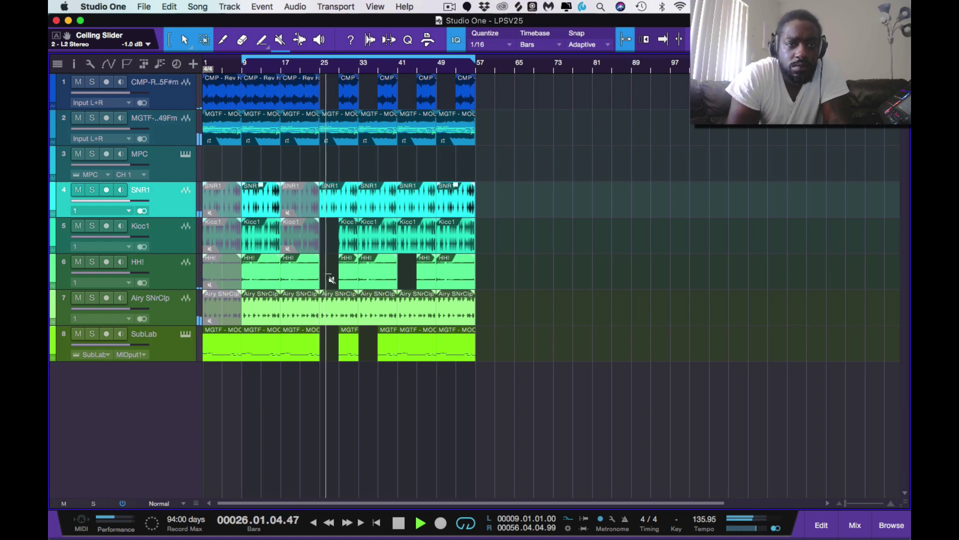
{"action": "key", "text": "super+s"}
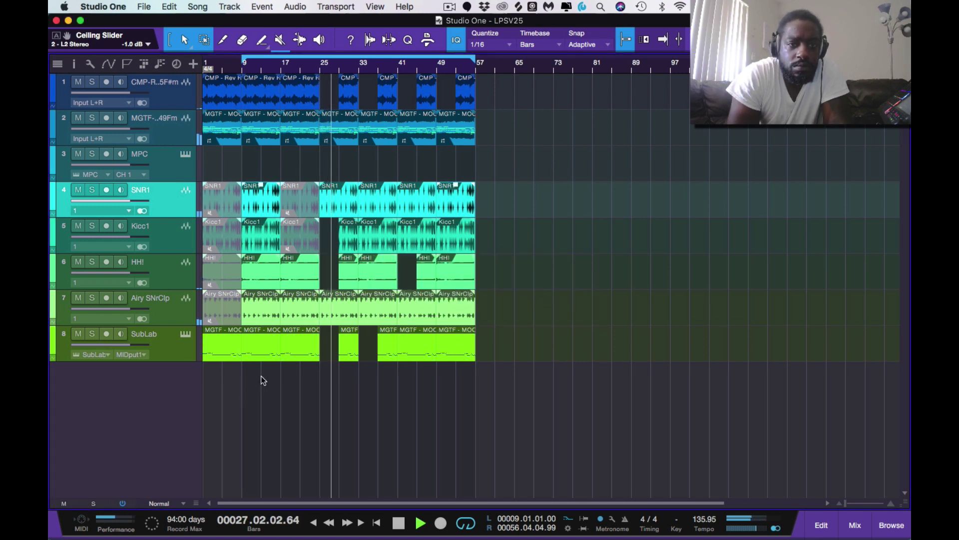